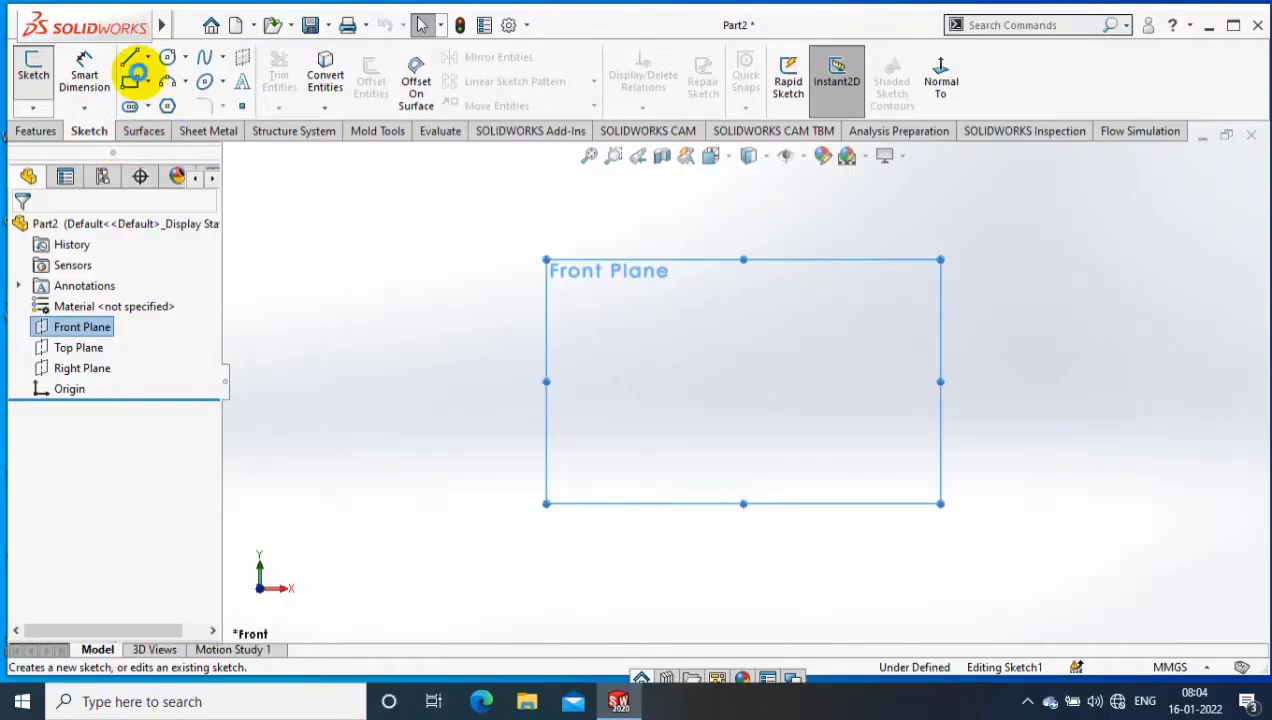
- Sketch a closed four-sided outline on the Front Plane, with a slanted left edge rising from the origin
left_click(147, 57)
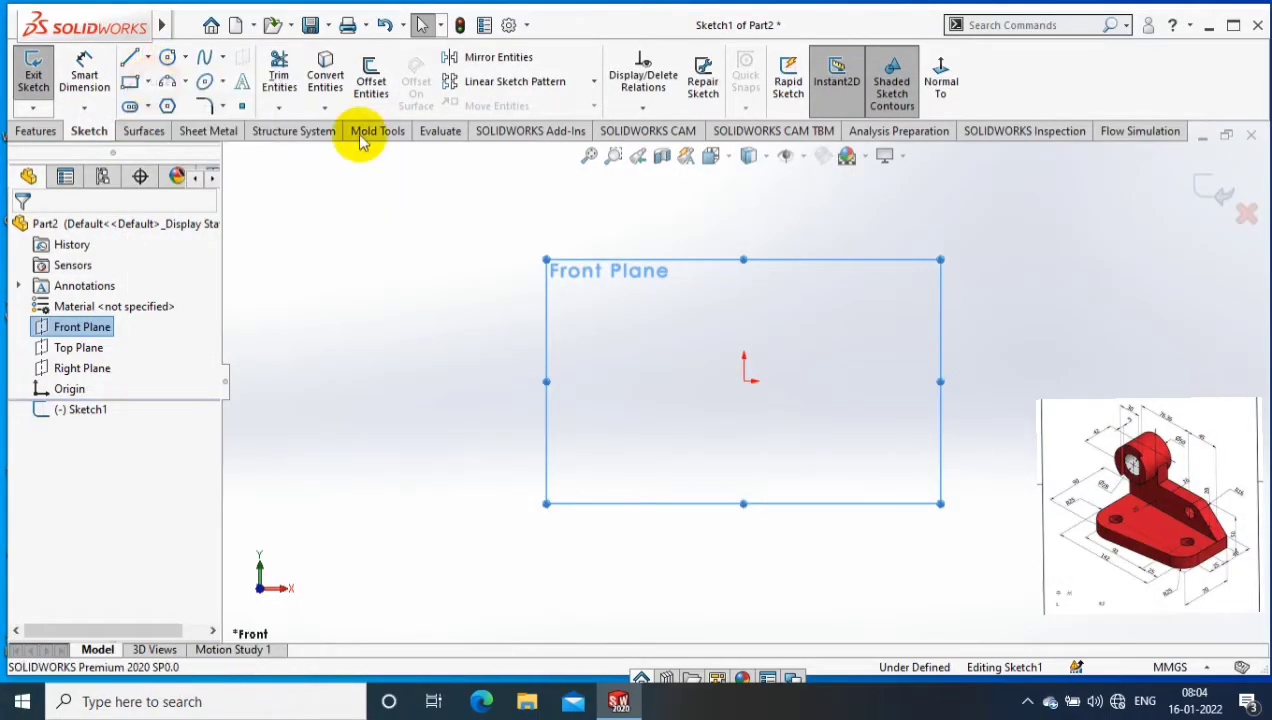
key("l")
scroll(1030, 262, "down", 3)
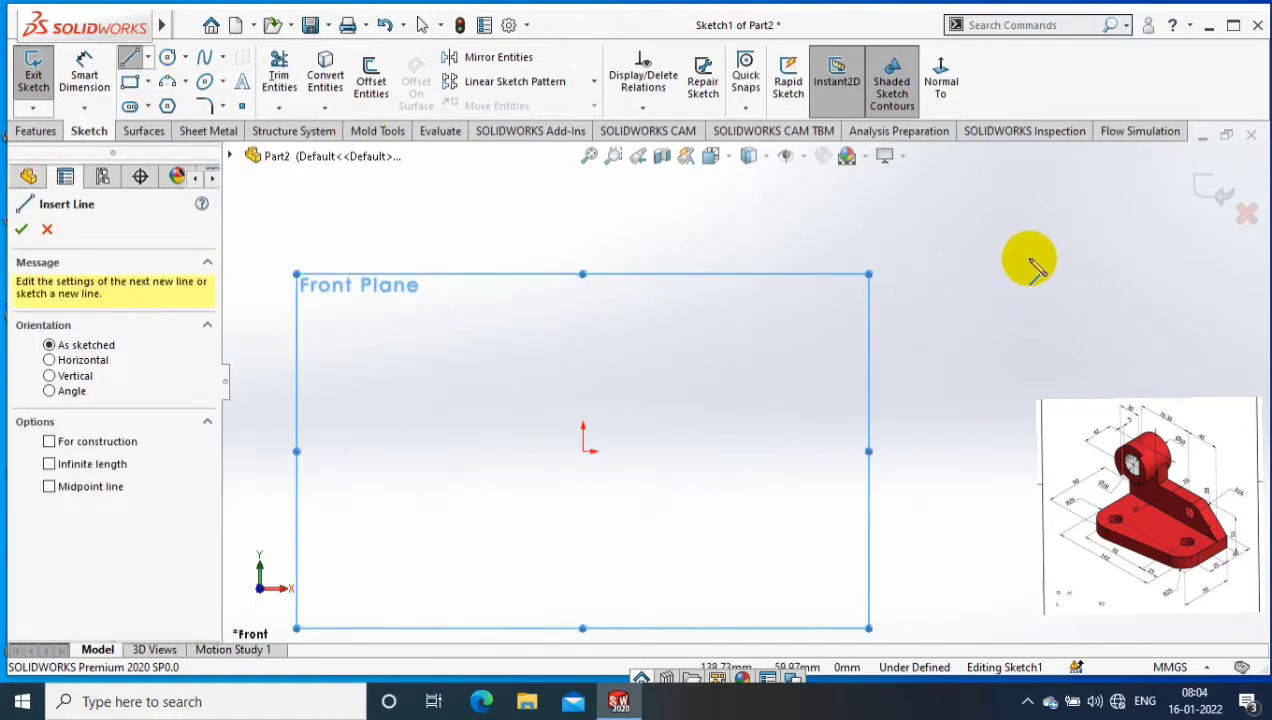
scroll(700, 390, "up", 2)
left_click_drag(561, 430, 551, 200)
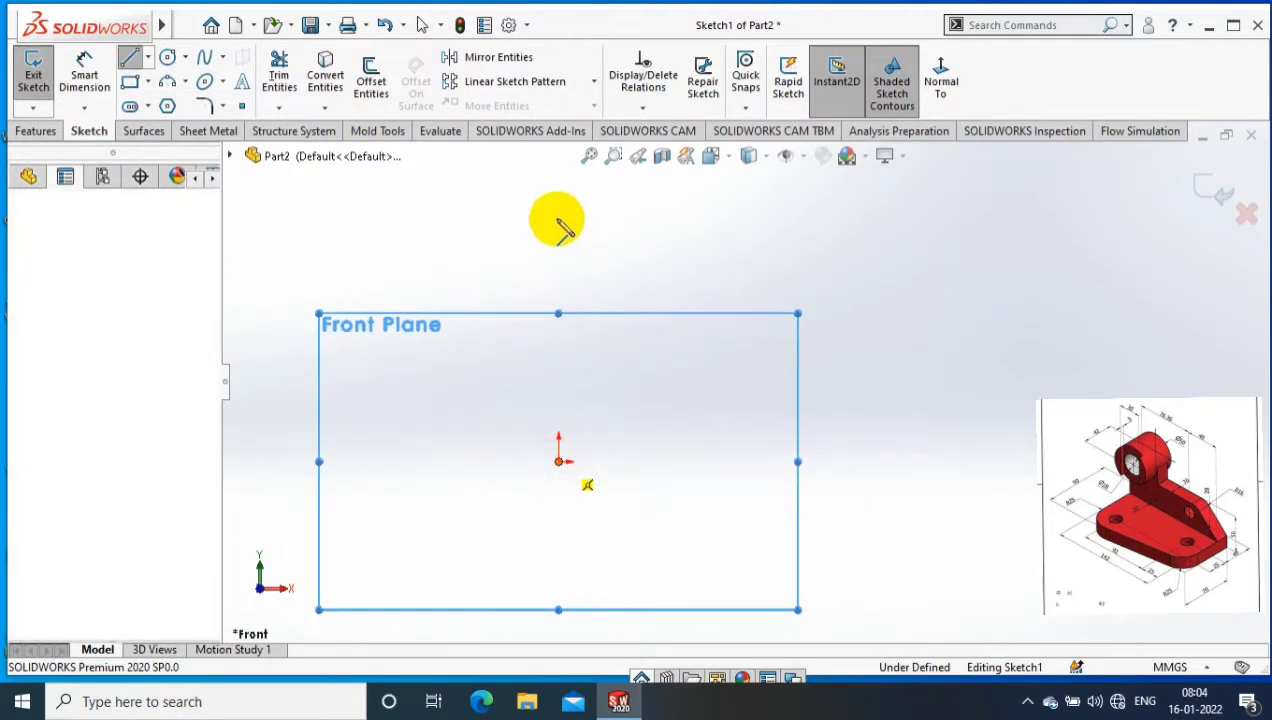
left_click(660, 188)
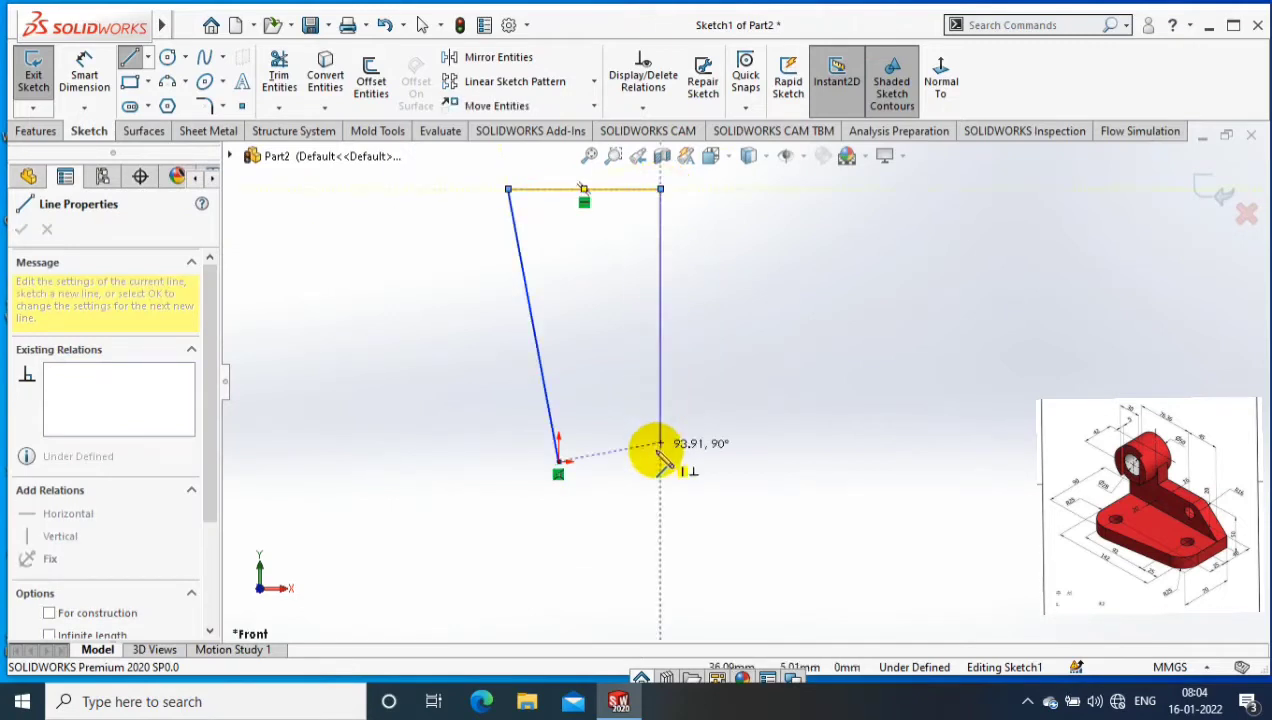
left_click(620, 469)
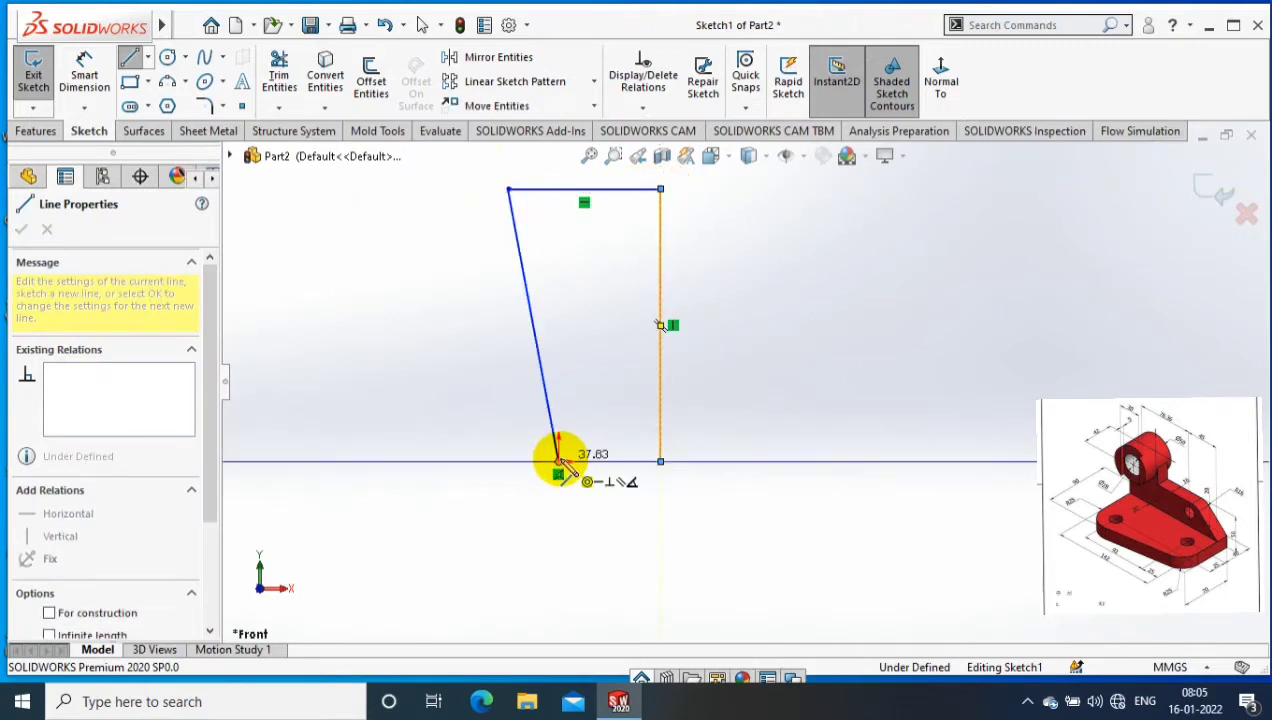
left_click(557, 462)
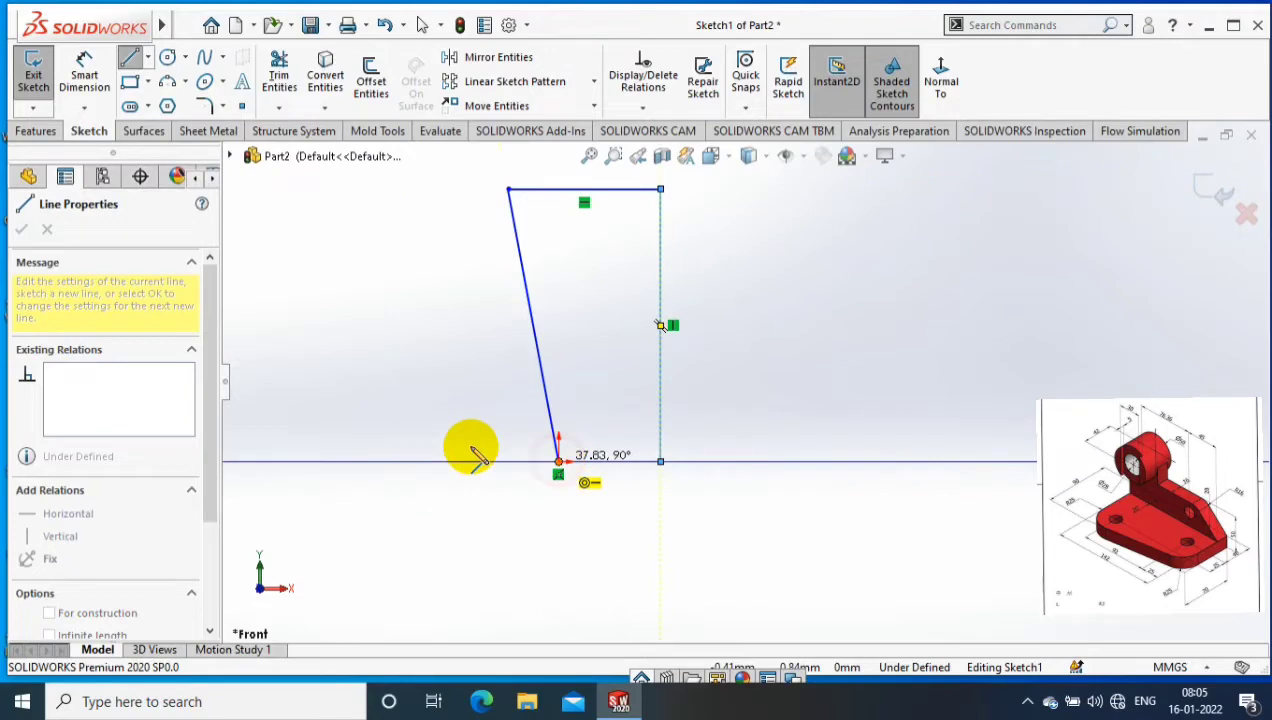
- Dimension the outline: right edge 142, bottom edge 70 and top edge 90
left_click(100, 88)
scroll(676, 196, "down", 1)
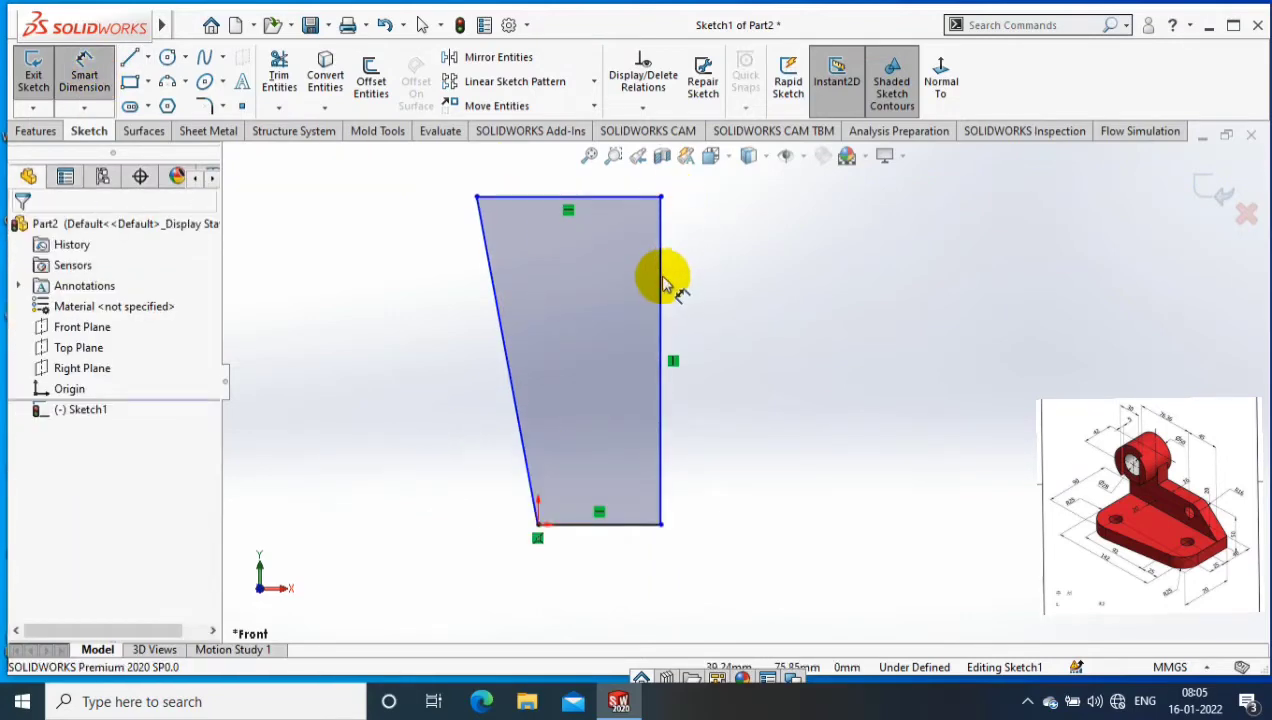
left_click(676, 290)
left_click(735, 318)
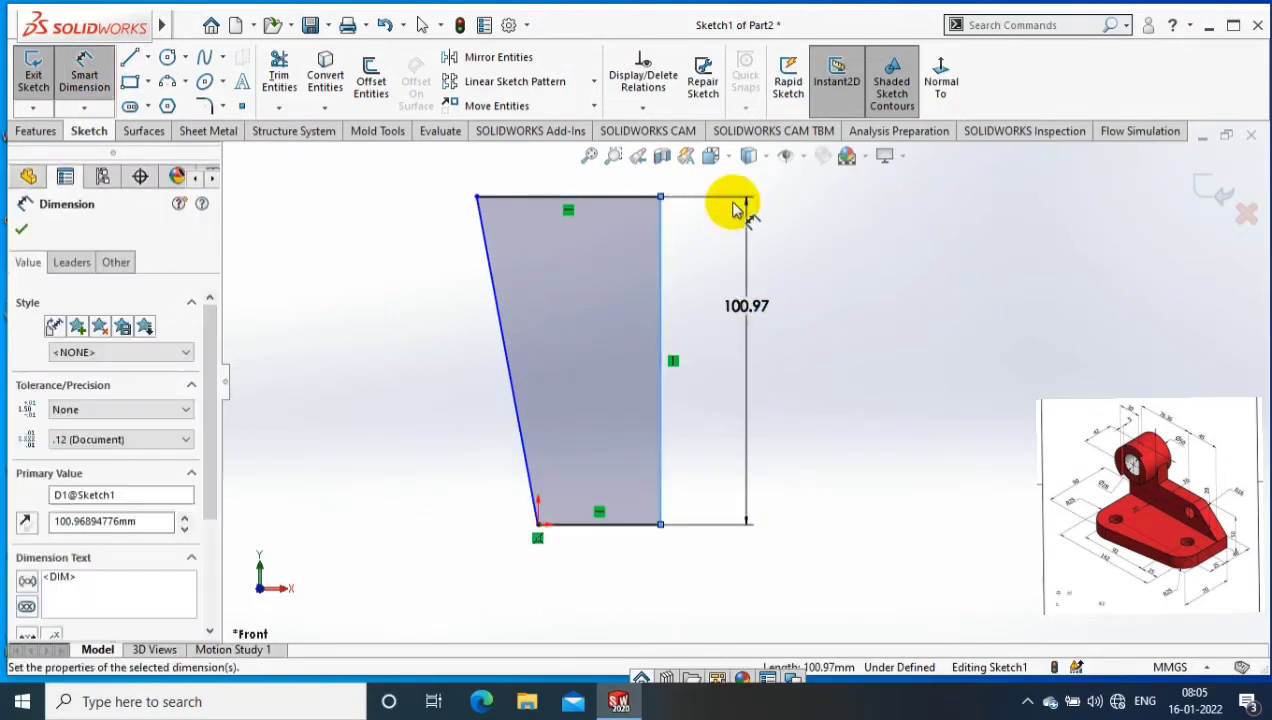
type("142")
key("Return")
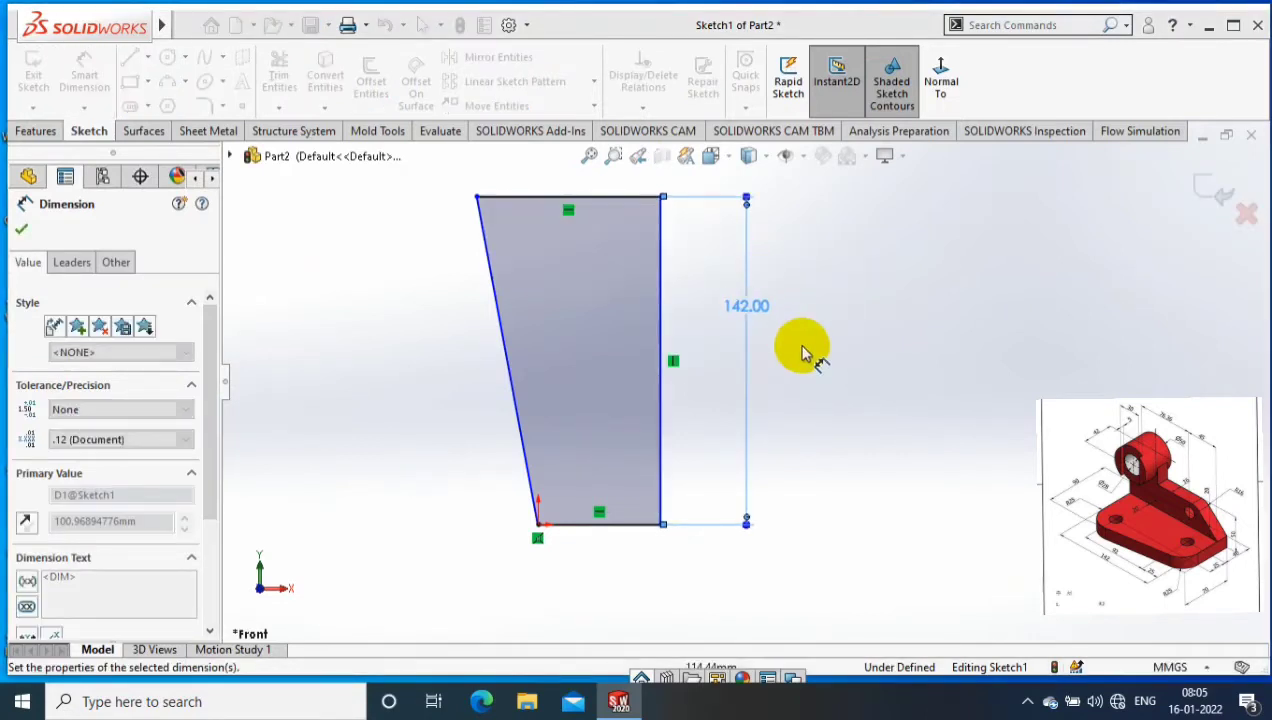
left_click(622, 524)
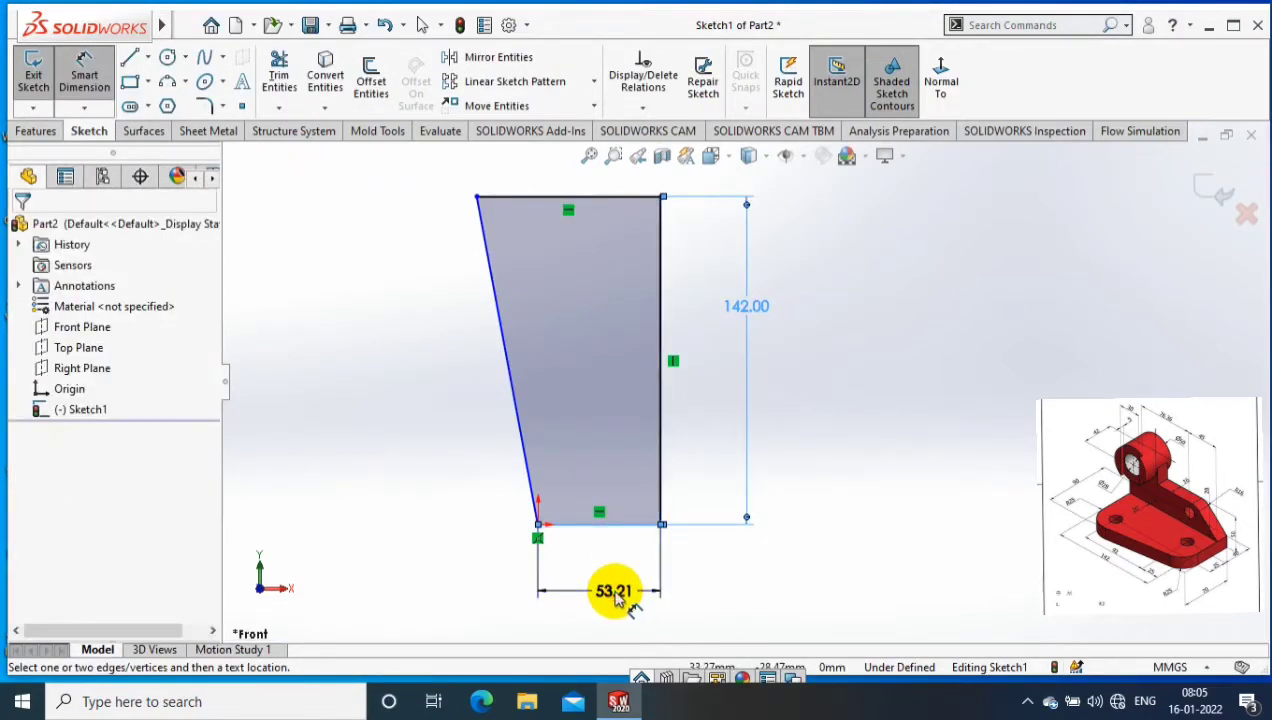
left_click(615, 594)
type("70")
key("Return")
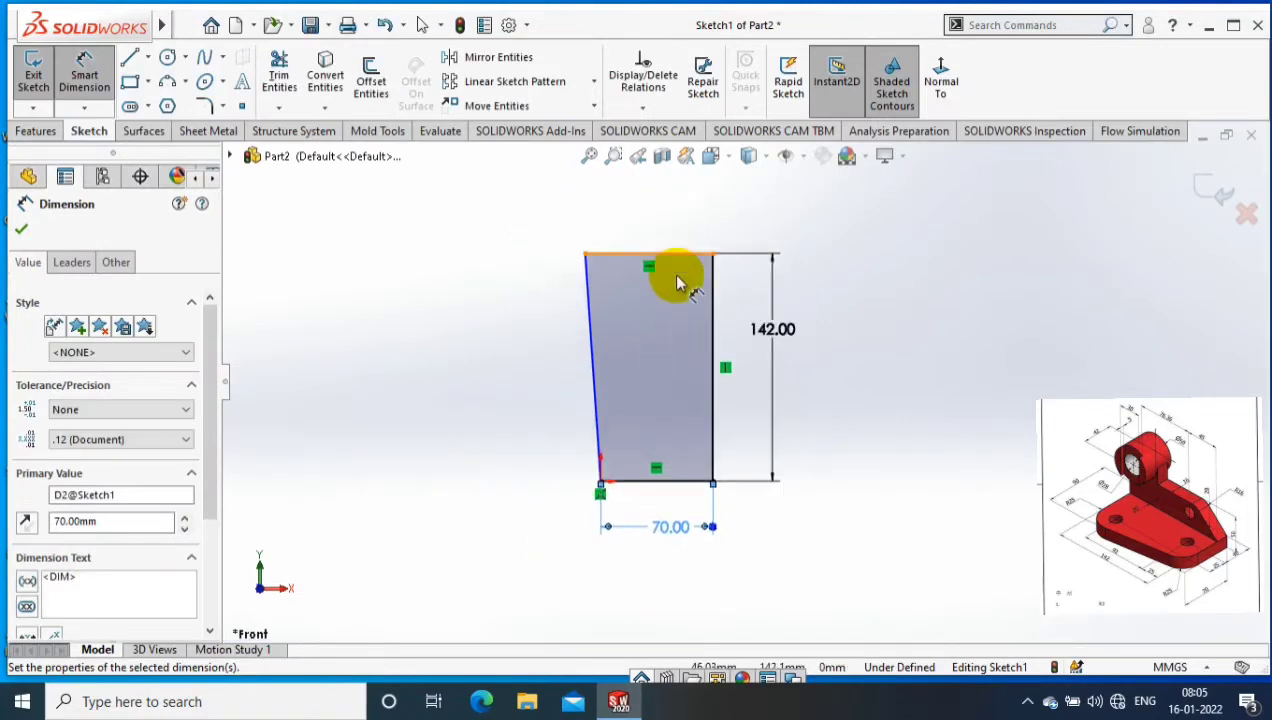
scroll(676, 283, "down", 3)
left_click(688, 276)
left_click(681, 233)
type("90")
key("Return")
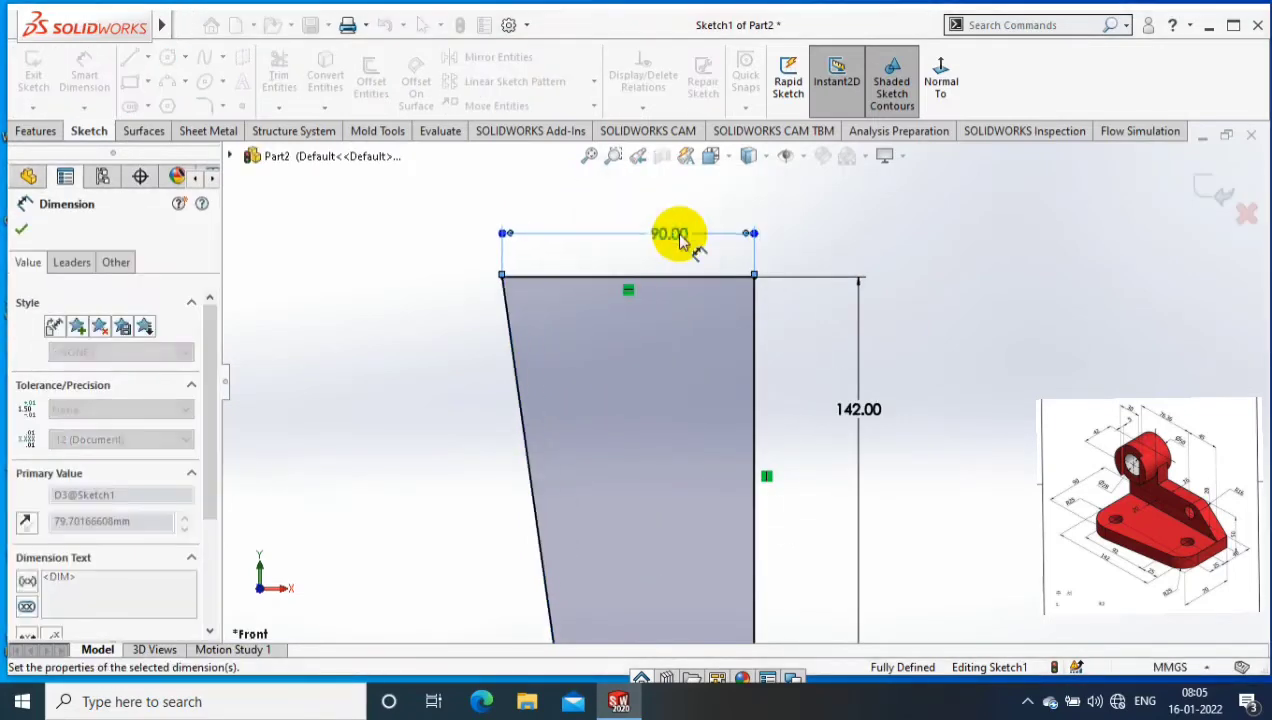
left_click(903, 244)
- Exit the fully defined sketch
scroll(892, 400, "up", 3)
middle_click_drag(892, 400, 273, 181)
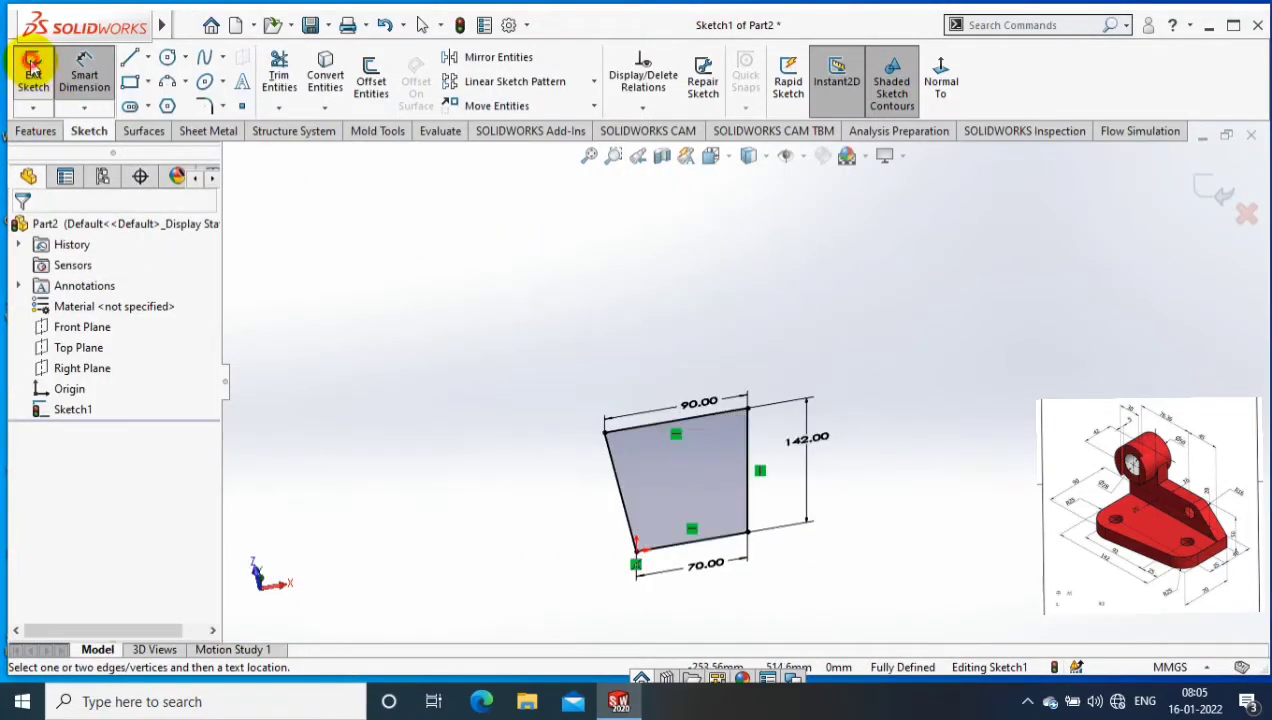
left_click(33, 66)
- Extrude the tapered sketch 16 mm into a solid plate with Extruded Boss/Base
left_click(40, 131)
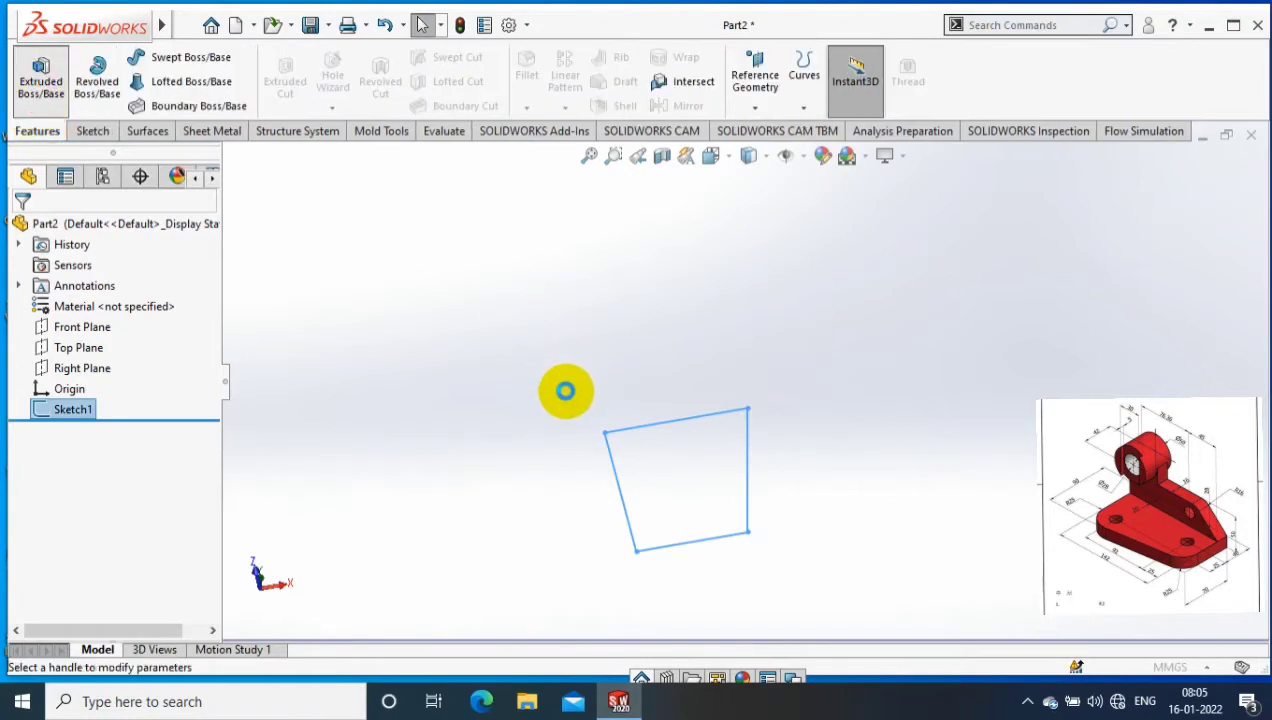
double_click(170, 407)
type("16")
key("Return")
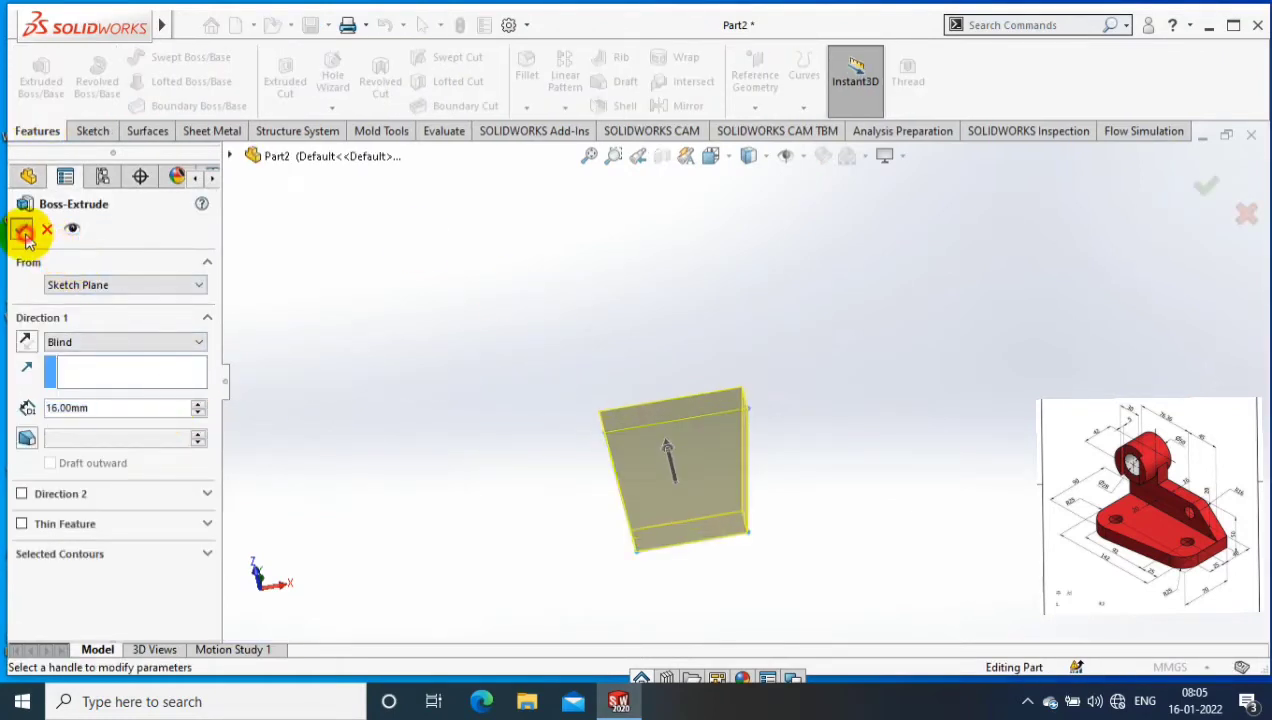
left_click(23, 230)
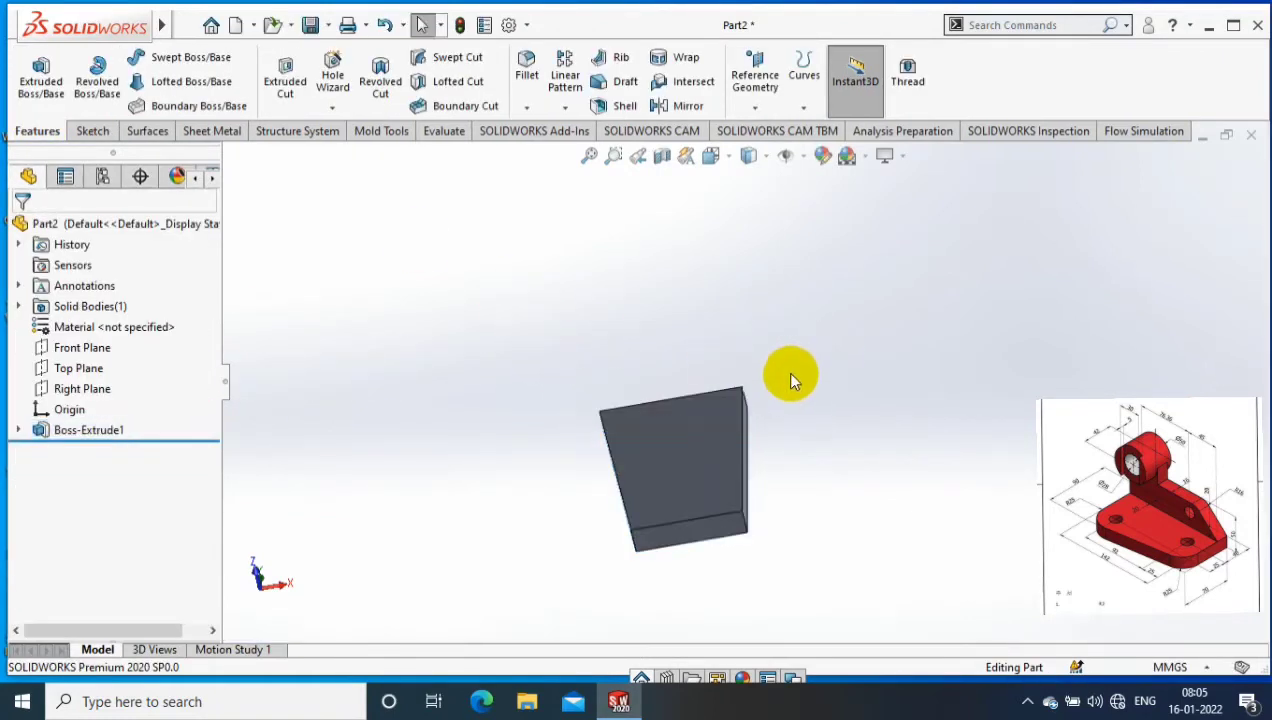
- Turn the view Normal To the block's narrow side face
mouse_move(790, 378)
middle_mouse_down()
mouse_move(767, 363)
mouse_move(718, 483)
middle_mouse_up()
left_click(720, 483)
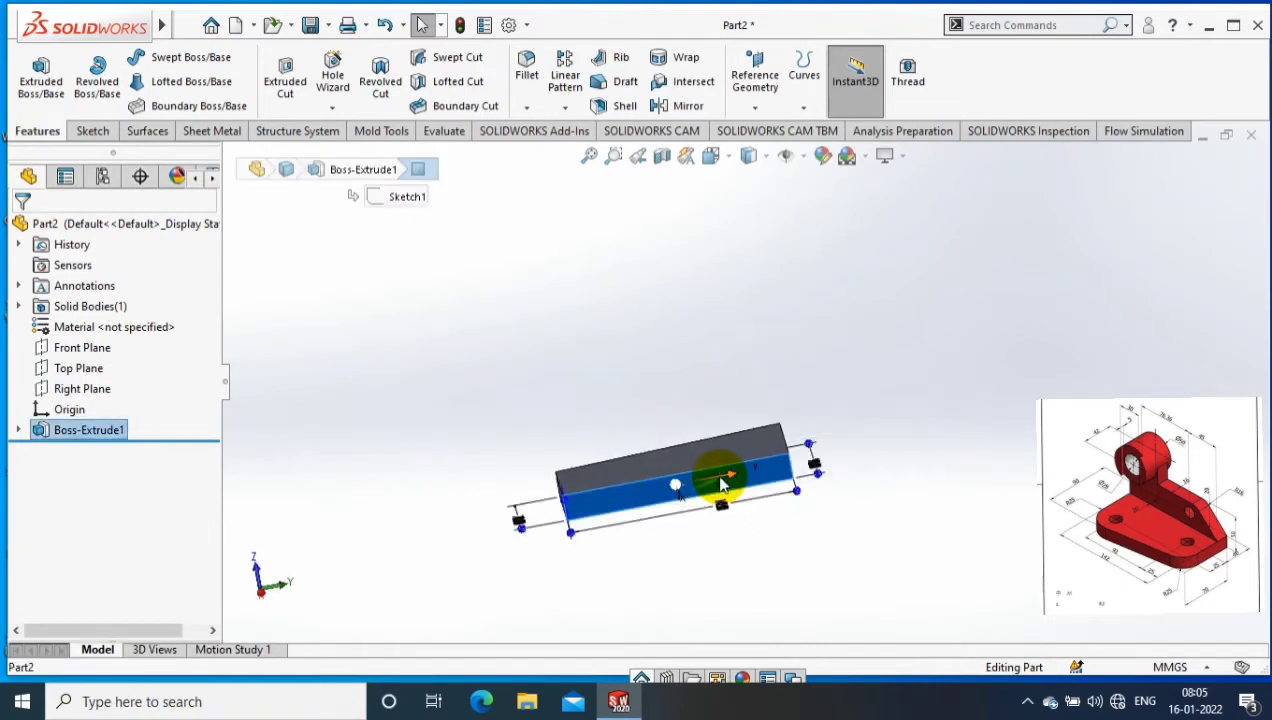
right_click(722, 483)
left_click(779, 441)
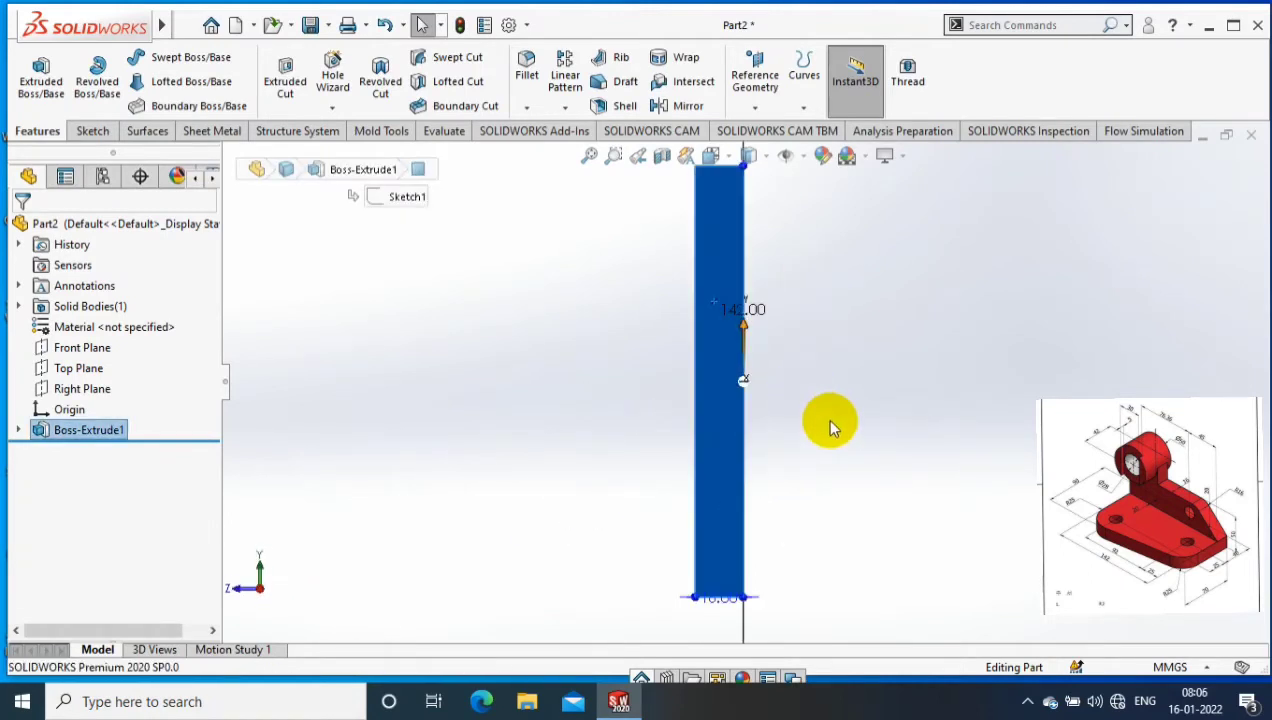
left_click(90, 131)
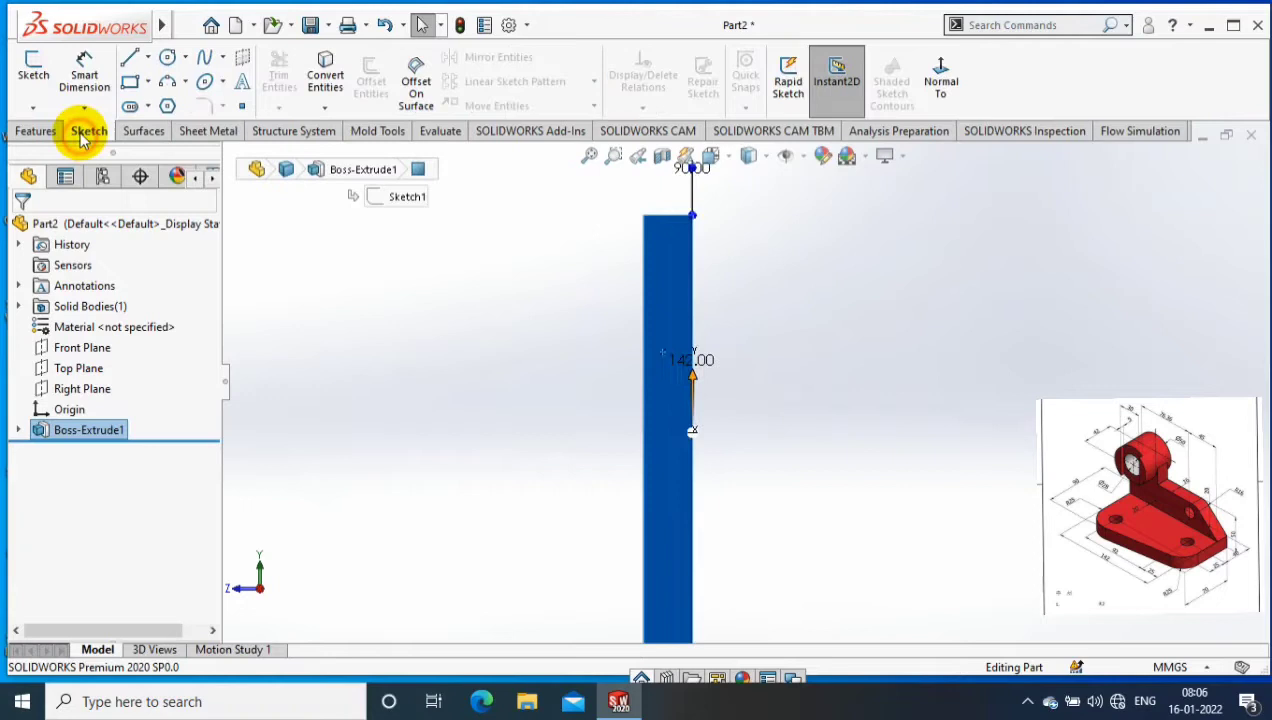
- On the side face, sketch the rib's slanted, vertical and horizontal lines plus a circle above them
left_click(40, 70)
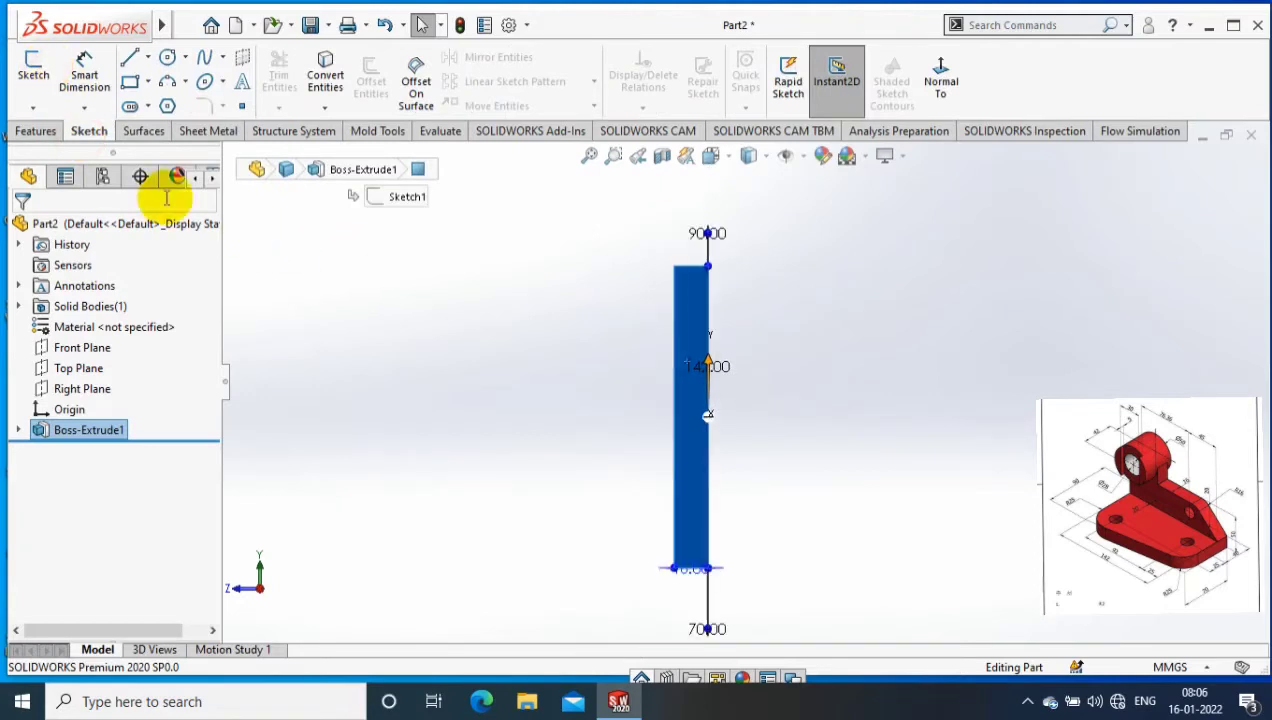
left_click(673, 567)
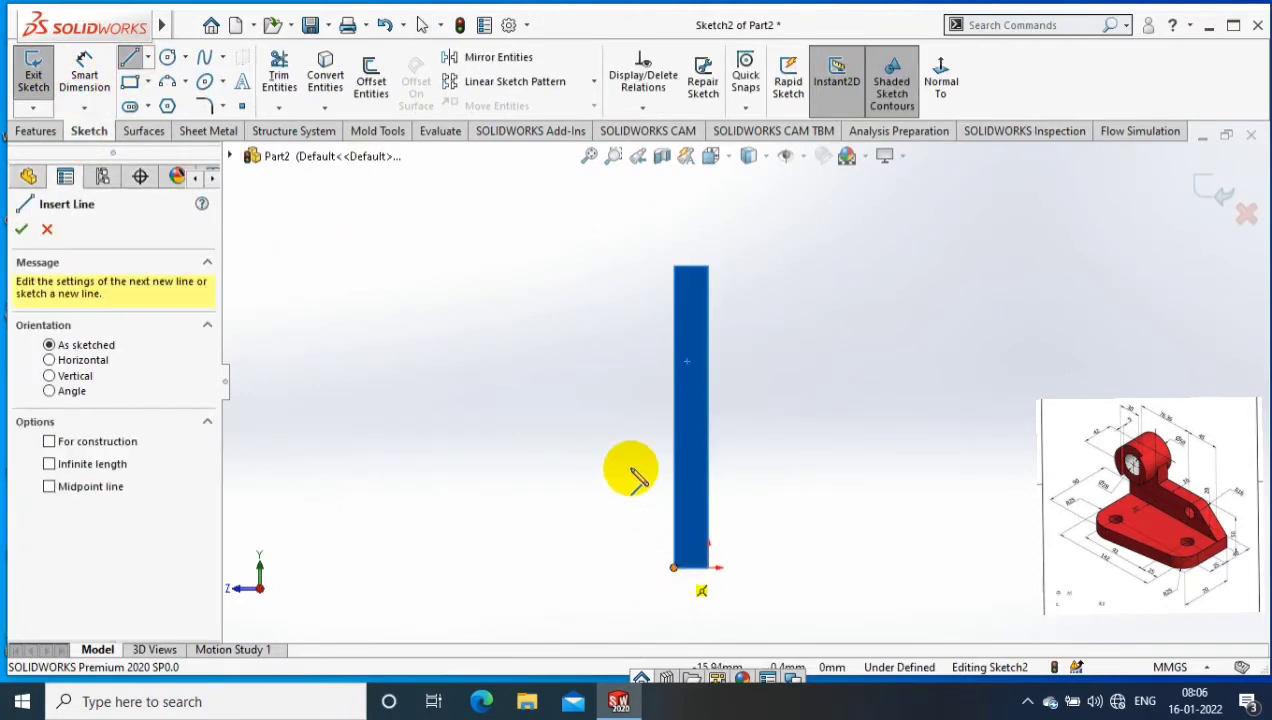
left_click(622, 428)
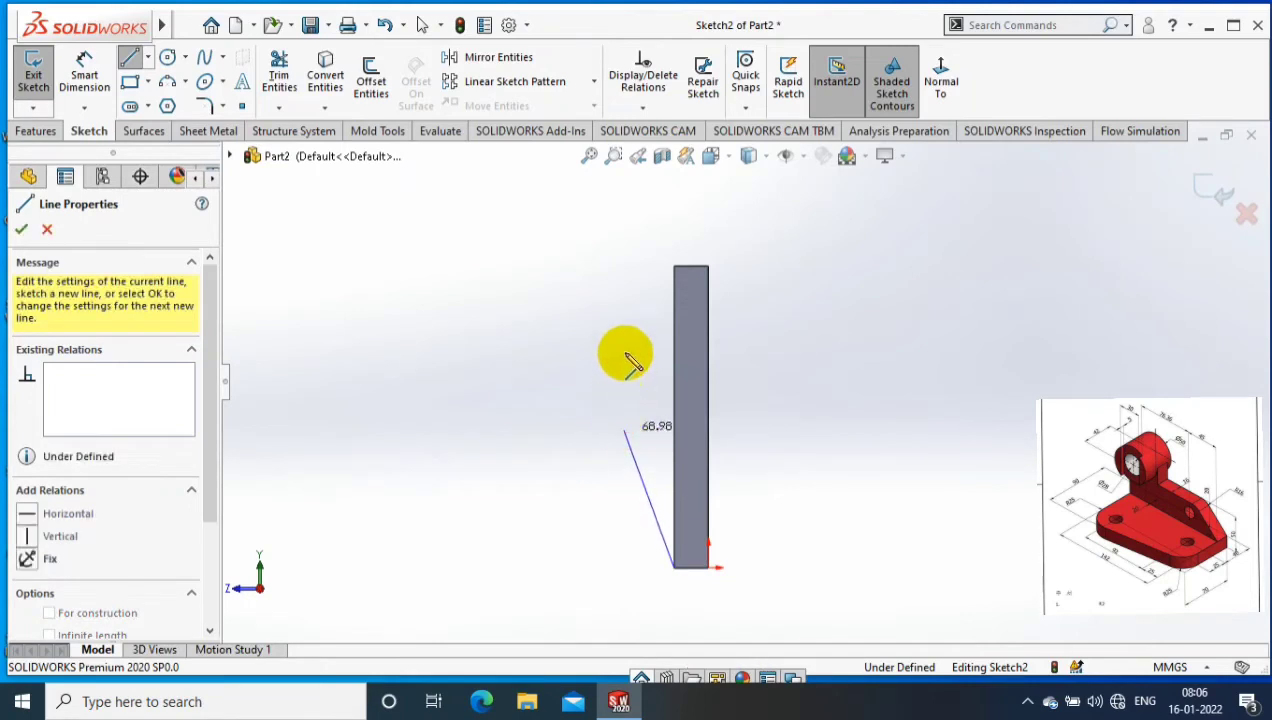
left_click(624, 346)
double_click(576, 346)
key("Escape")
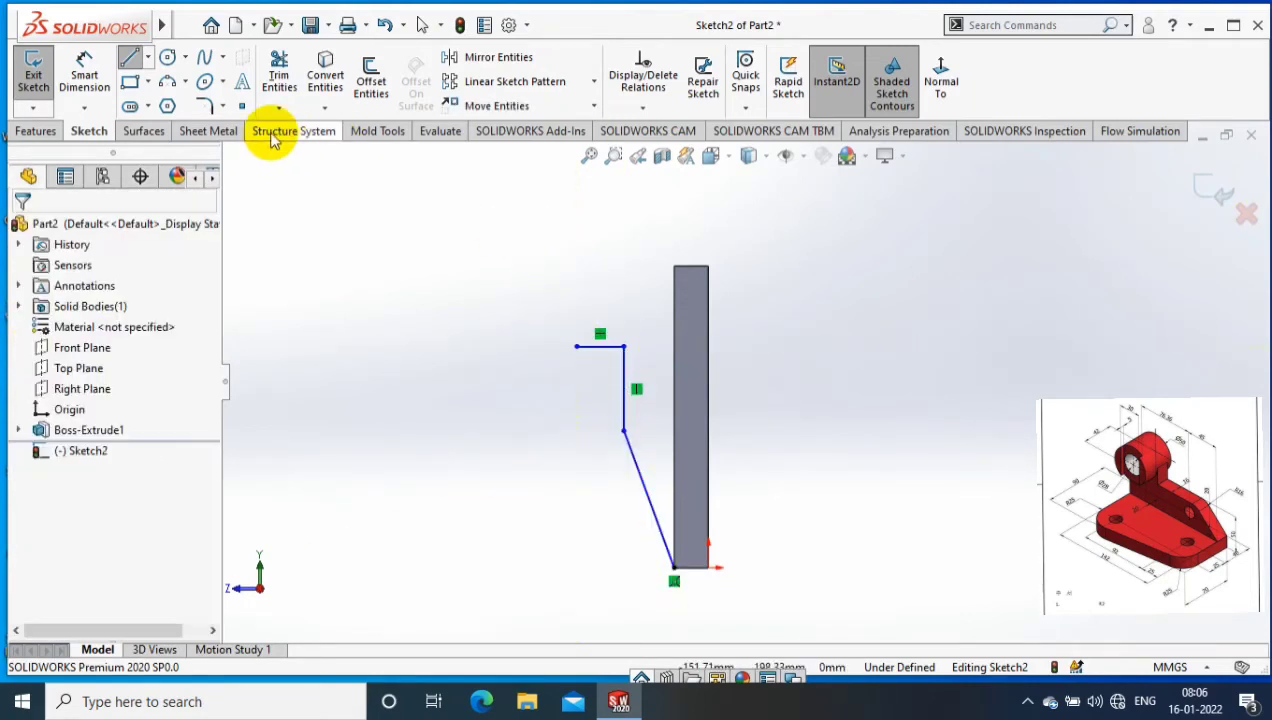
left_click(167, 57)
left_click(590, 277)
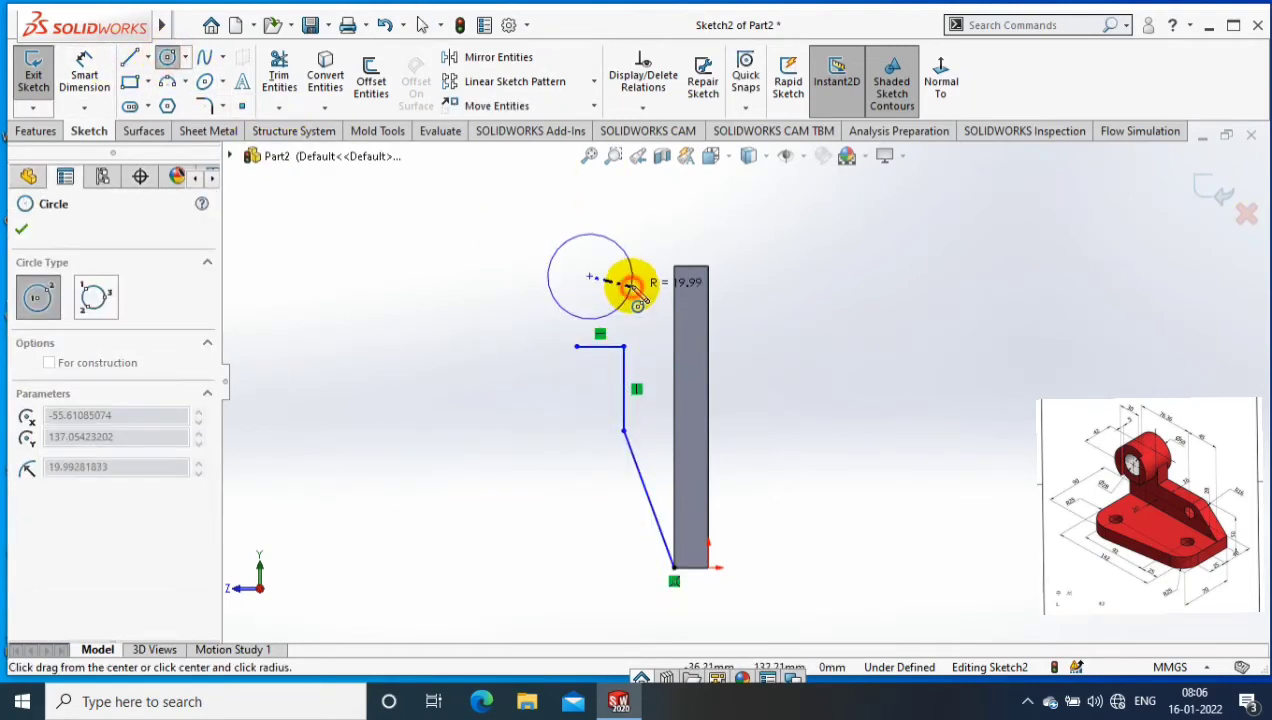
left_click(630, 287)
- Give the circle a 50 diameter and set its centre 121.36 (45+76.36) above the bottom corner
left_click(90, 72)
left_click(605, 239)
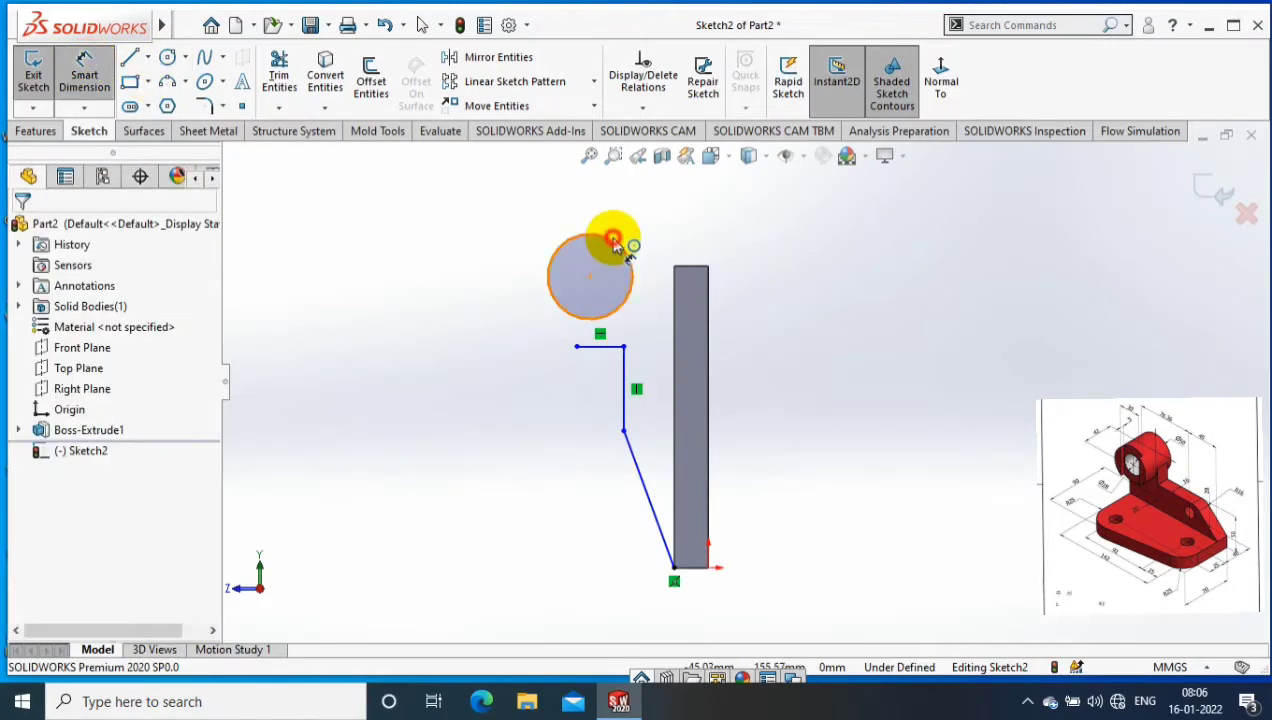
left_click(487, 290)
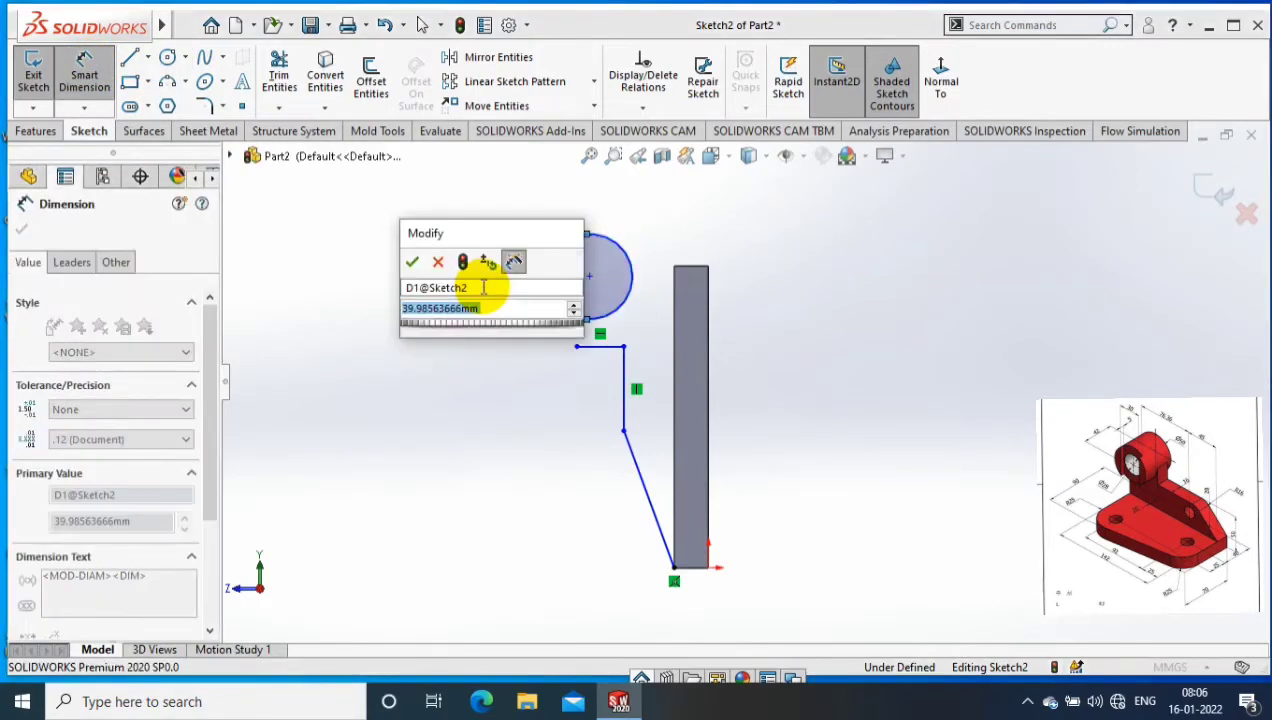
type("50")
key("Return")
left_click(590, 278)
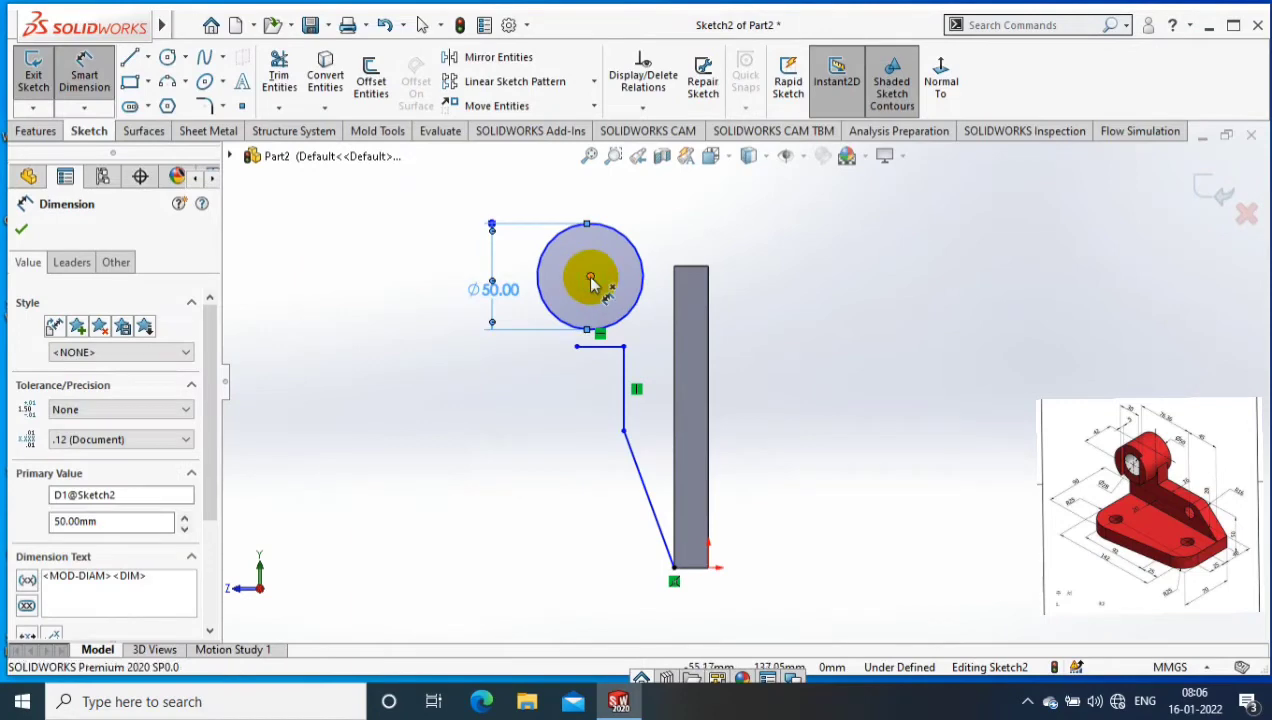
left_click(674, 567)
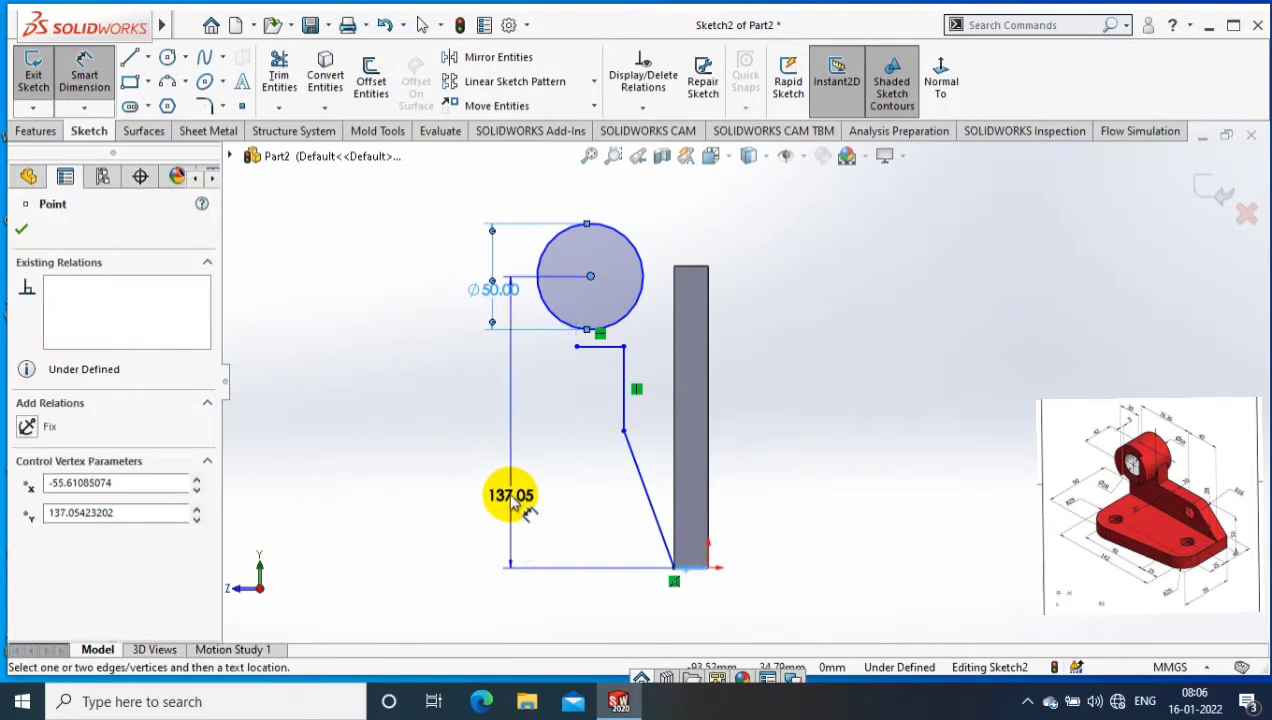
left_click(495, 529)
type("45")
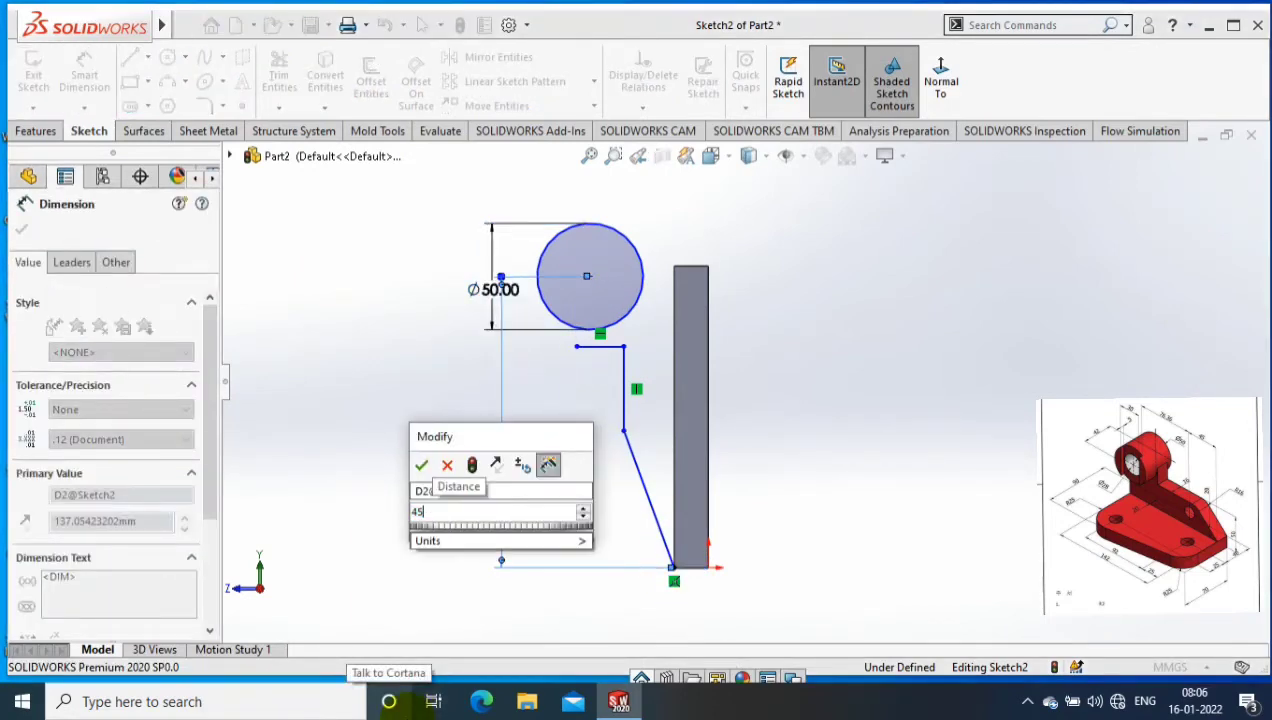
type("+76.3.6")
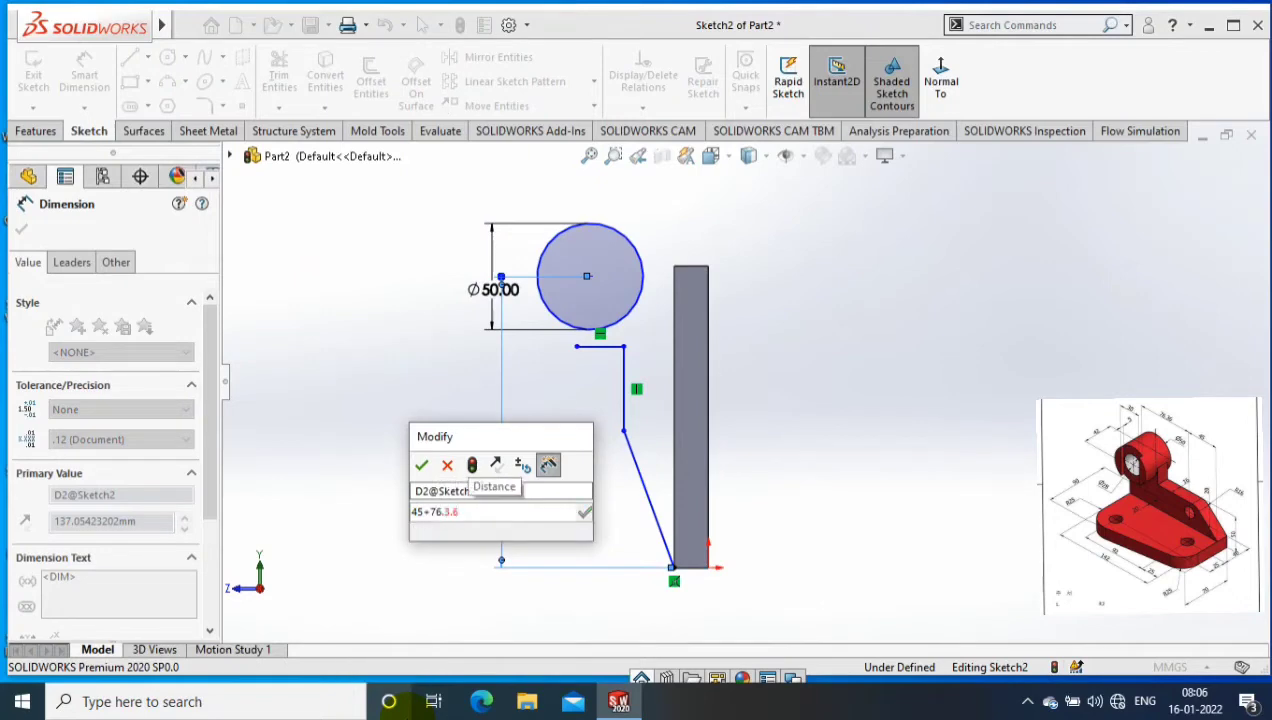
key("BackSpace")
key("BackSpace")
key("Return")
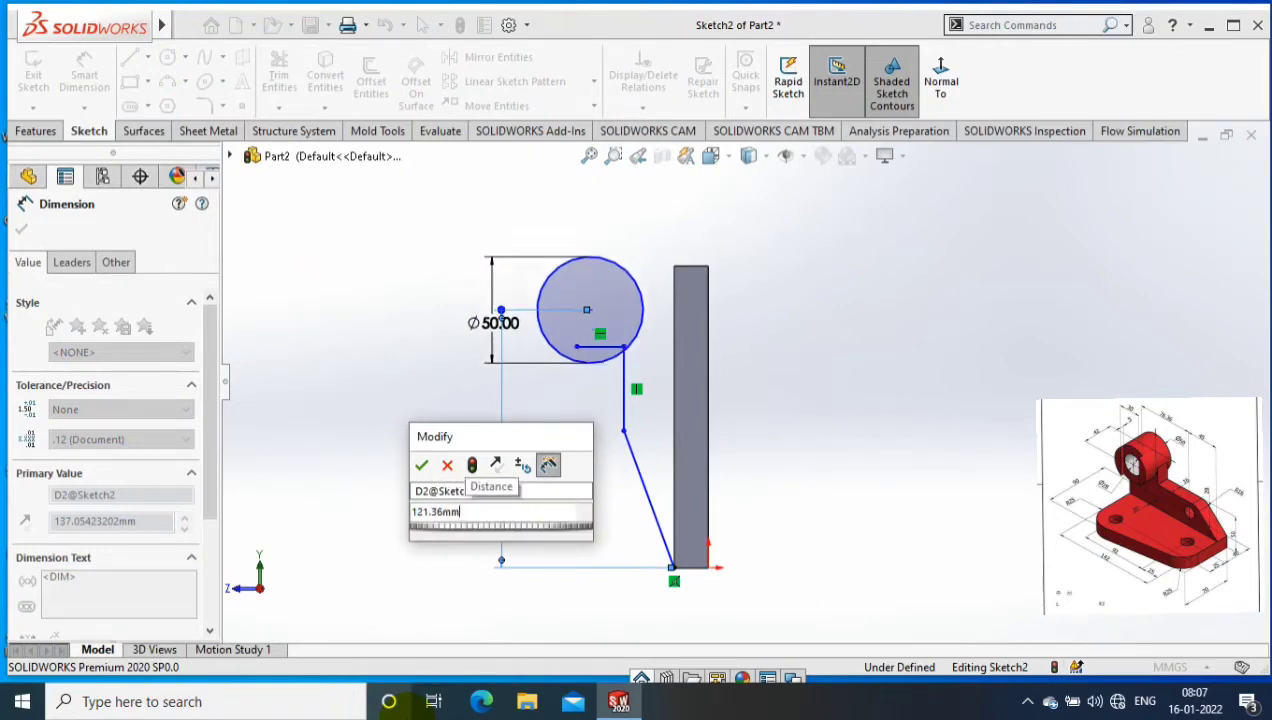
left_click(420, 463)
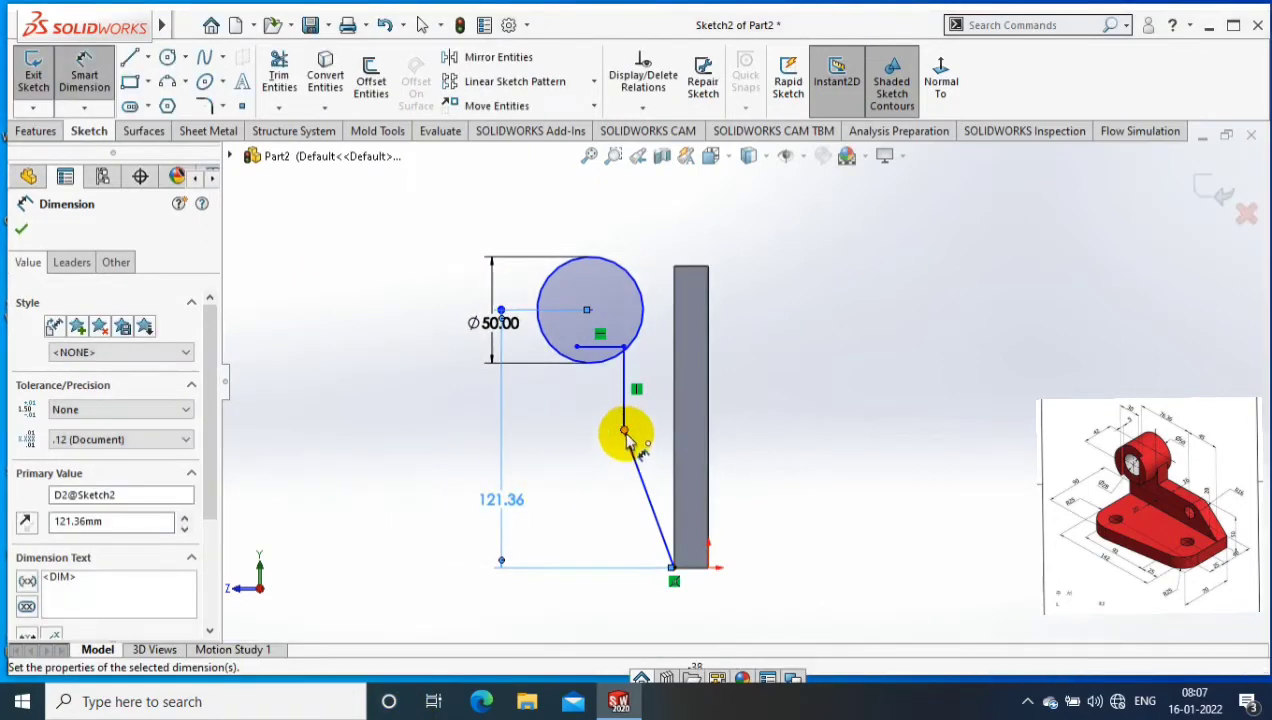
- Dimension the profile's lower vertex 45 above the base
left_click(624, 430)
left_click(693, 571)
left_click(592, 520)
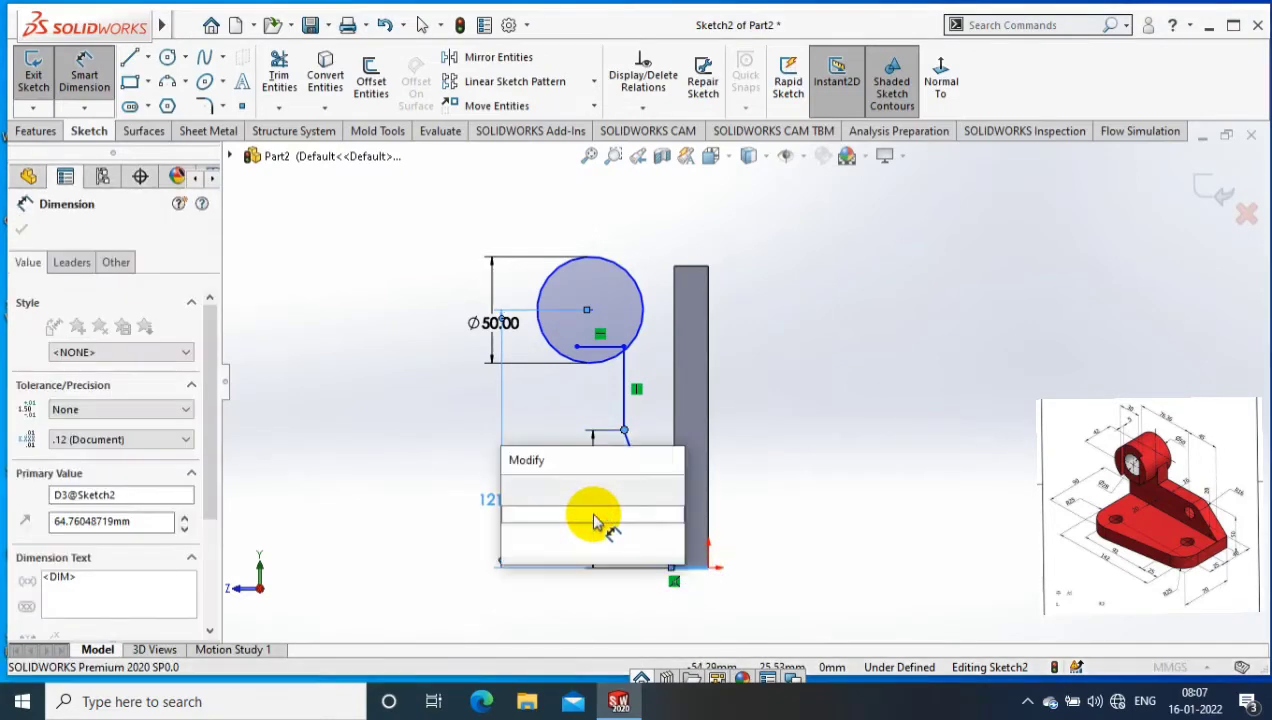
type("45")
key("Return")
left_click(832, 412)
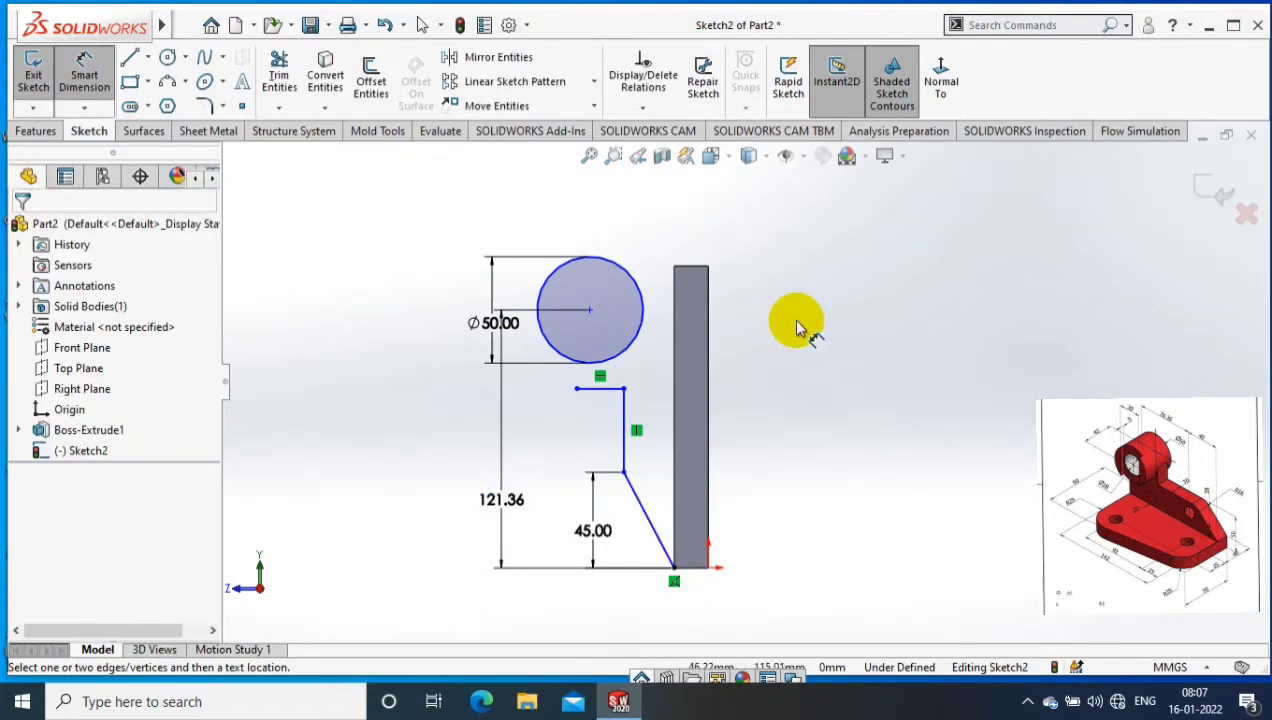
- Make the short horizontal line tangent to the Ø50 circle
left_click(607, 360)
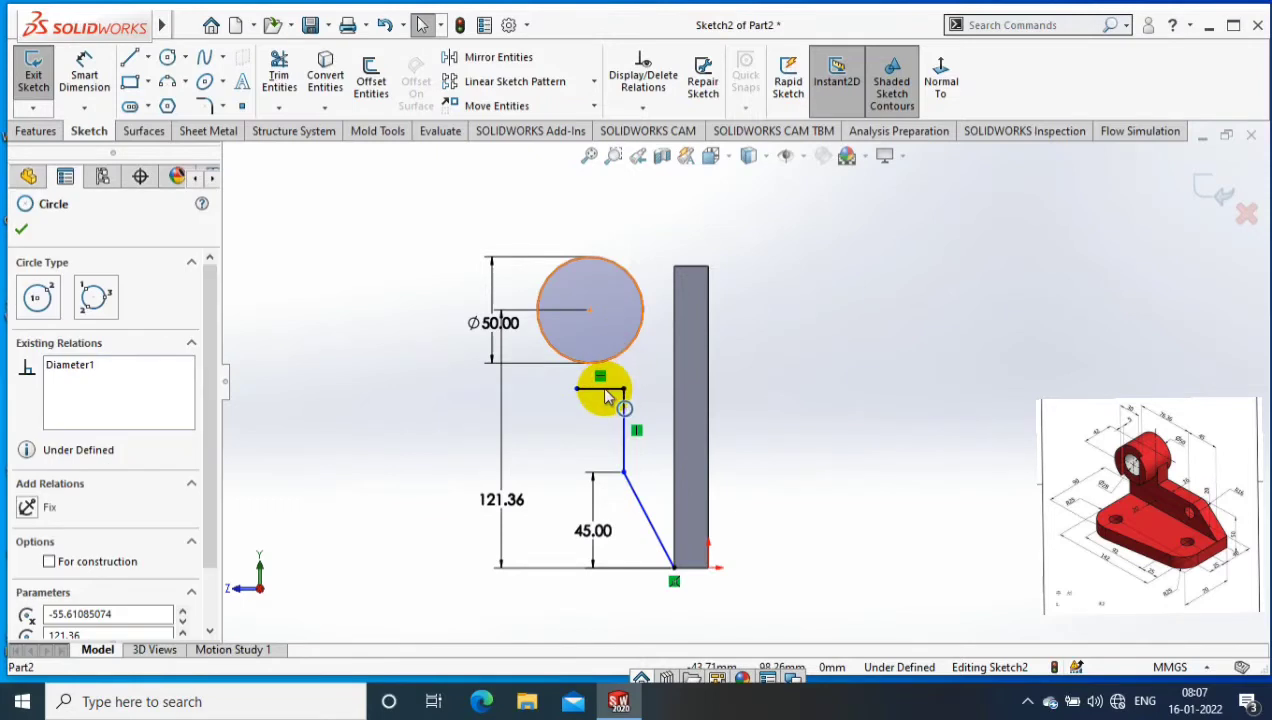
left_click(540, 398, "ctrl")
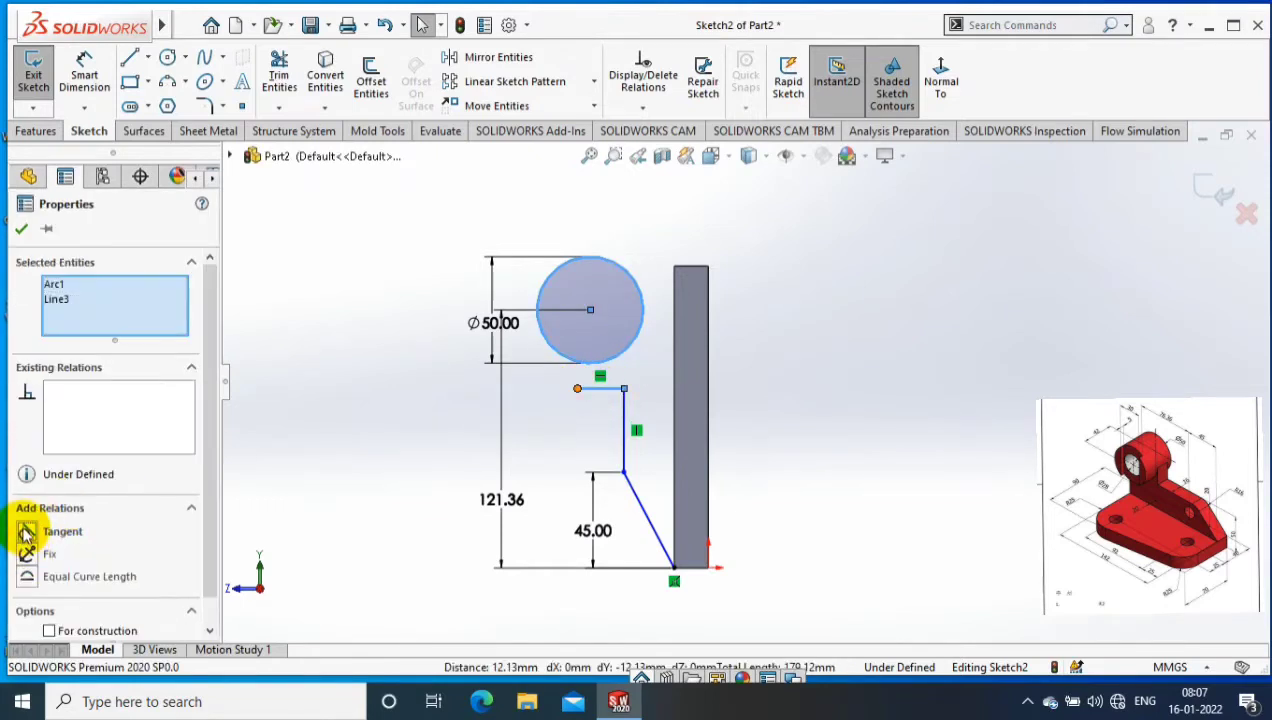
left_click(30, 534)
left_click(389, 463)
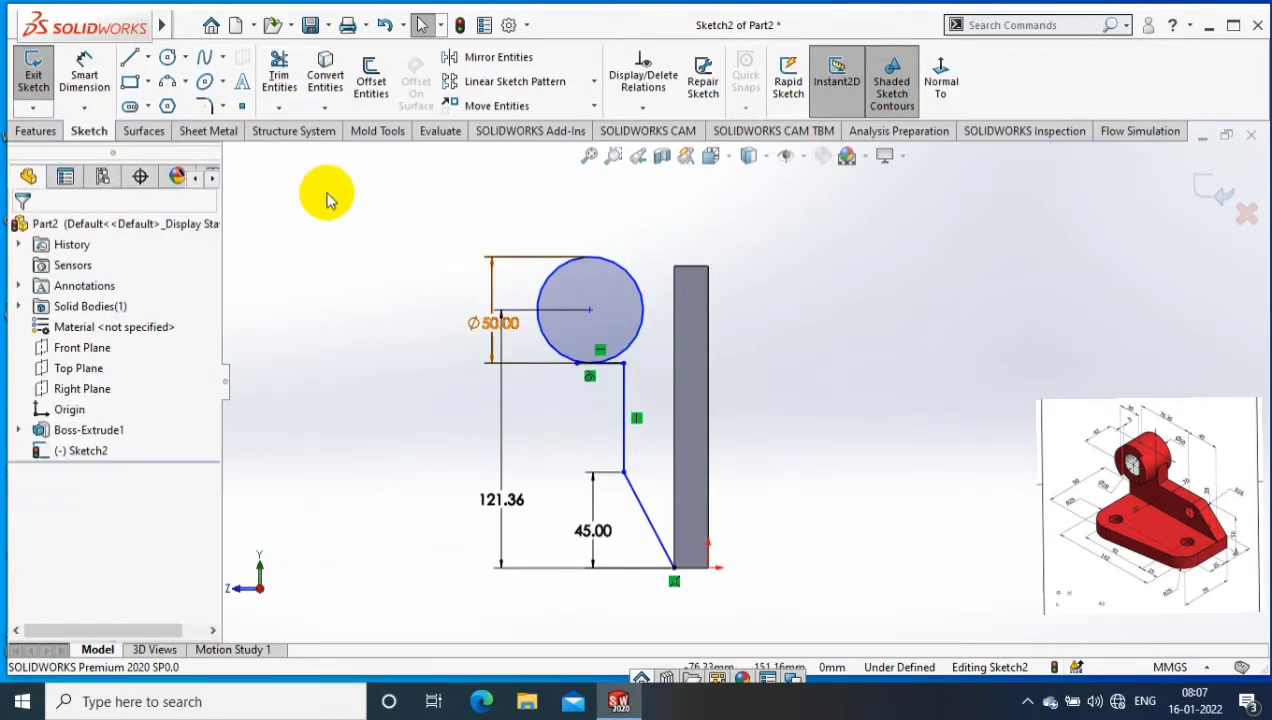
- Draw lines from the circle's top to the plate's top corner and down the plate side
left_click(132, 58)
left_click(590, 258)
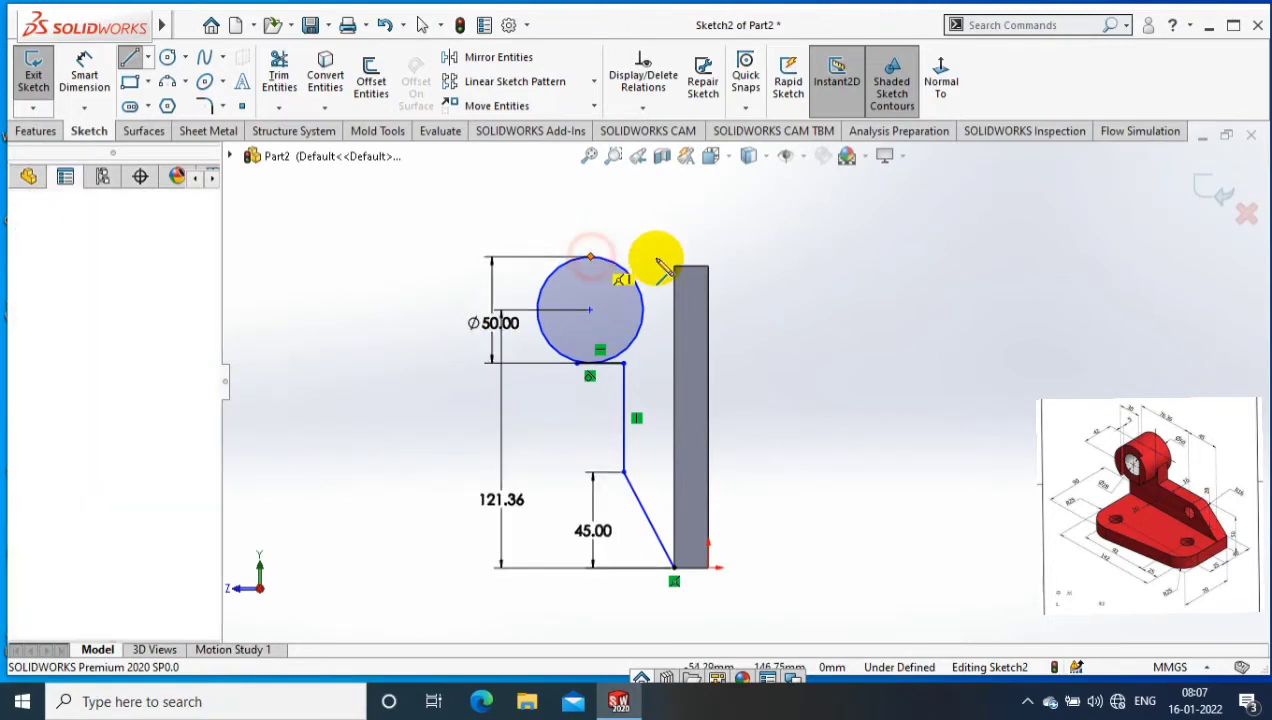
left_click(673, 266)
left_click(673, 567)
- Dimension the horizontal offset between the rib's vertical line and the plate-side line
left_click(85, 70)
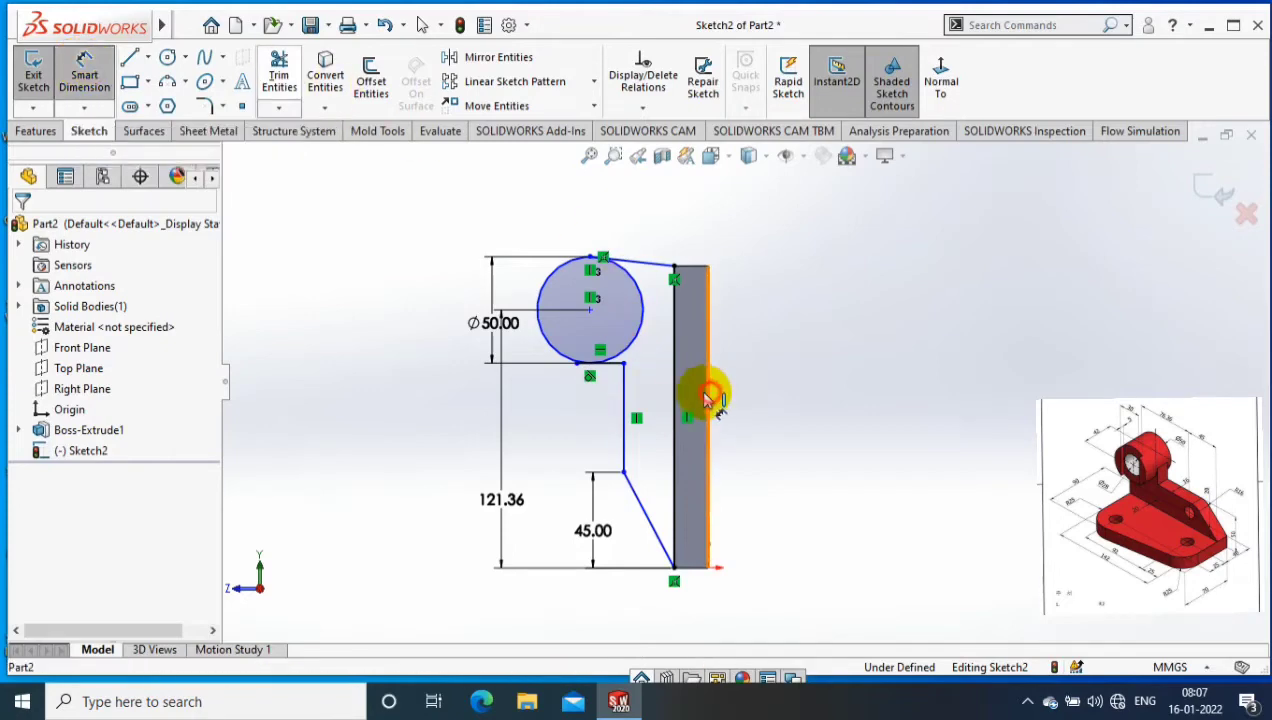
left_click(707, 395)
left_click(622, 432)
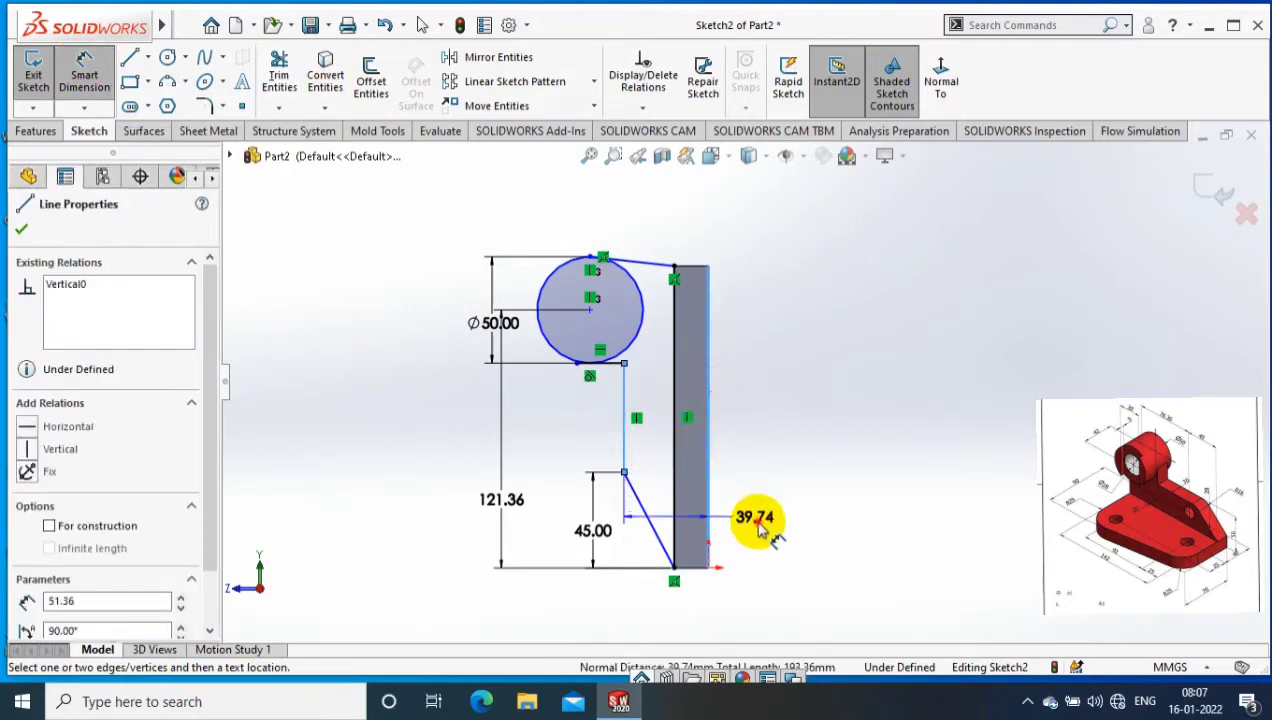
left_click(748, 522)
type("50")
key("Return")
left_click(866, 395)
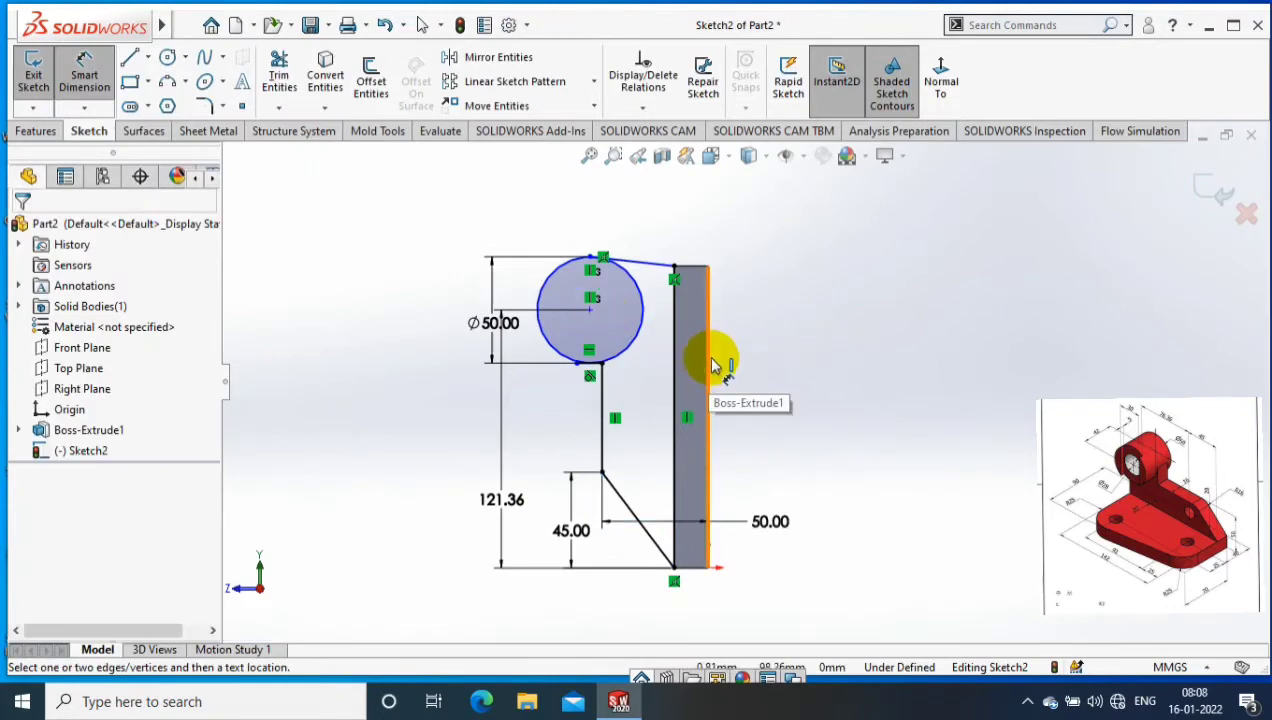
key("Escape")
- Make the vertical line tangent to the circle and reposition the circle and diameter label
left_click(600, 392)
left_click(643, 310, "ctrl")
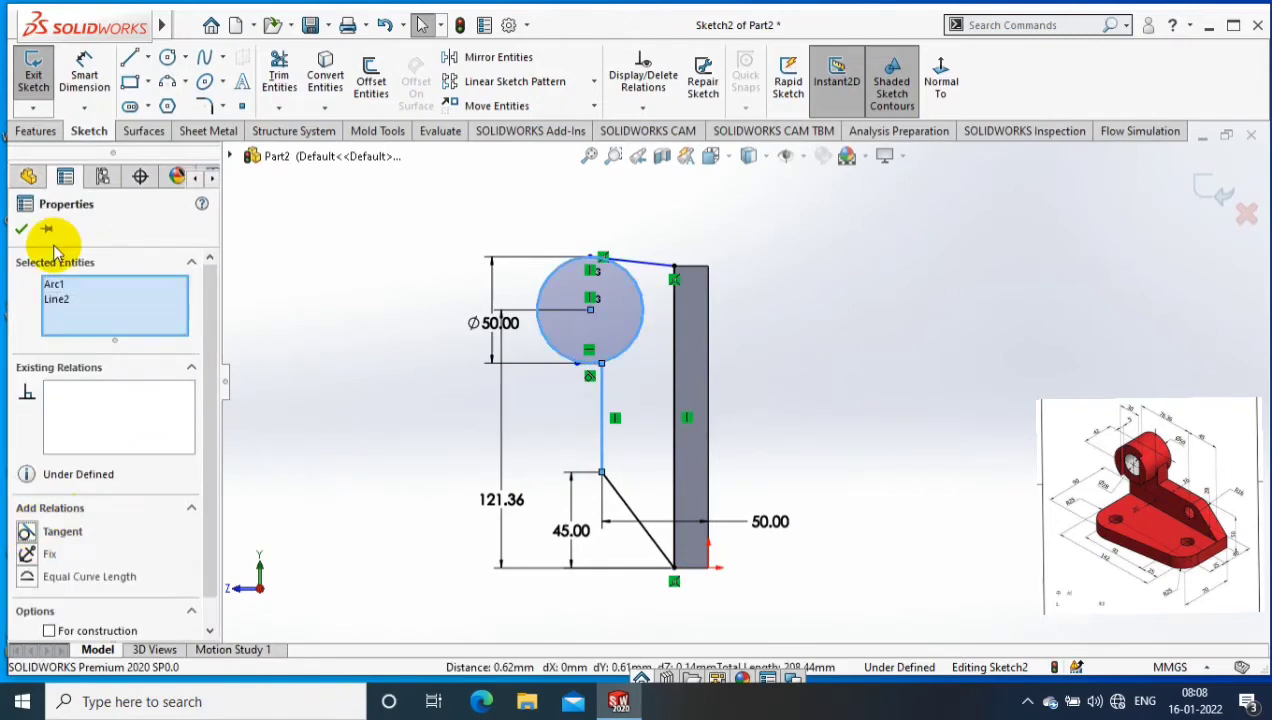
left_click(22, 229)
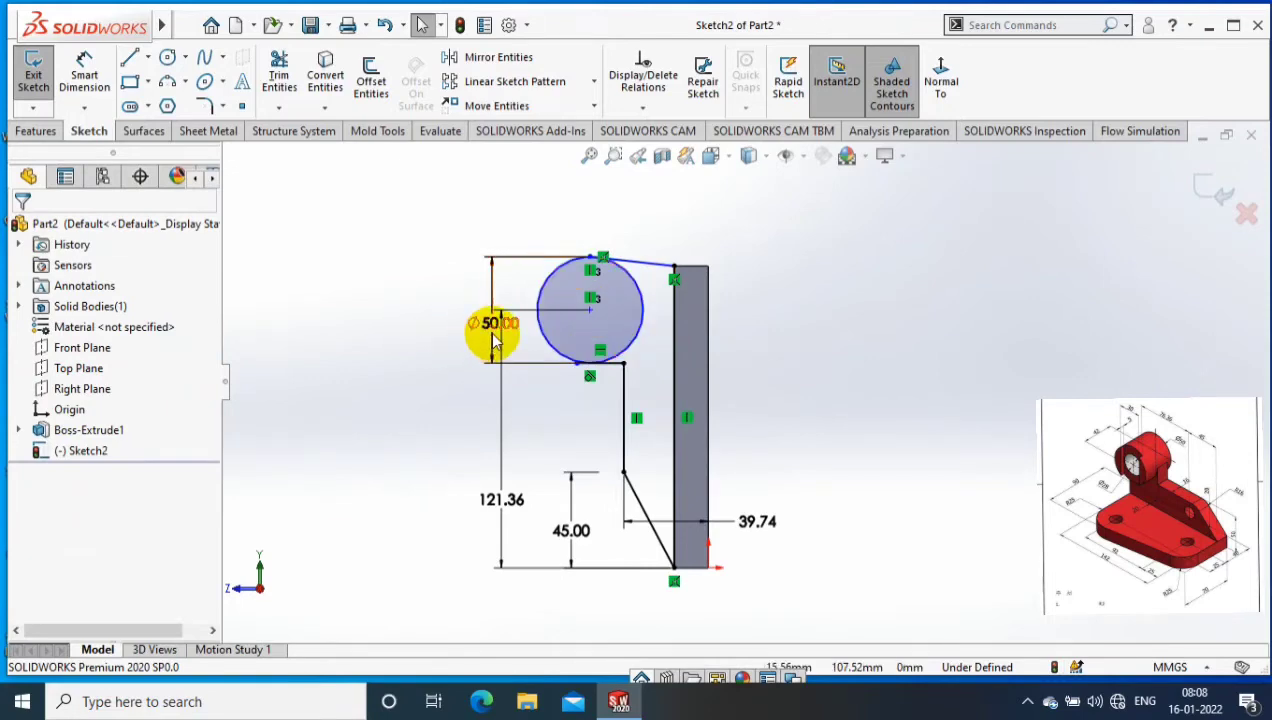
left_click_drag(490, 335, 806, 333)
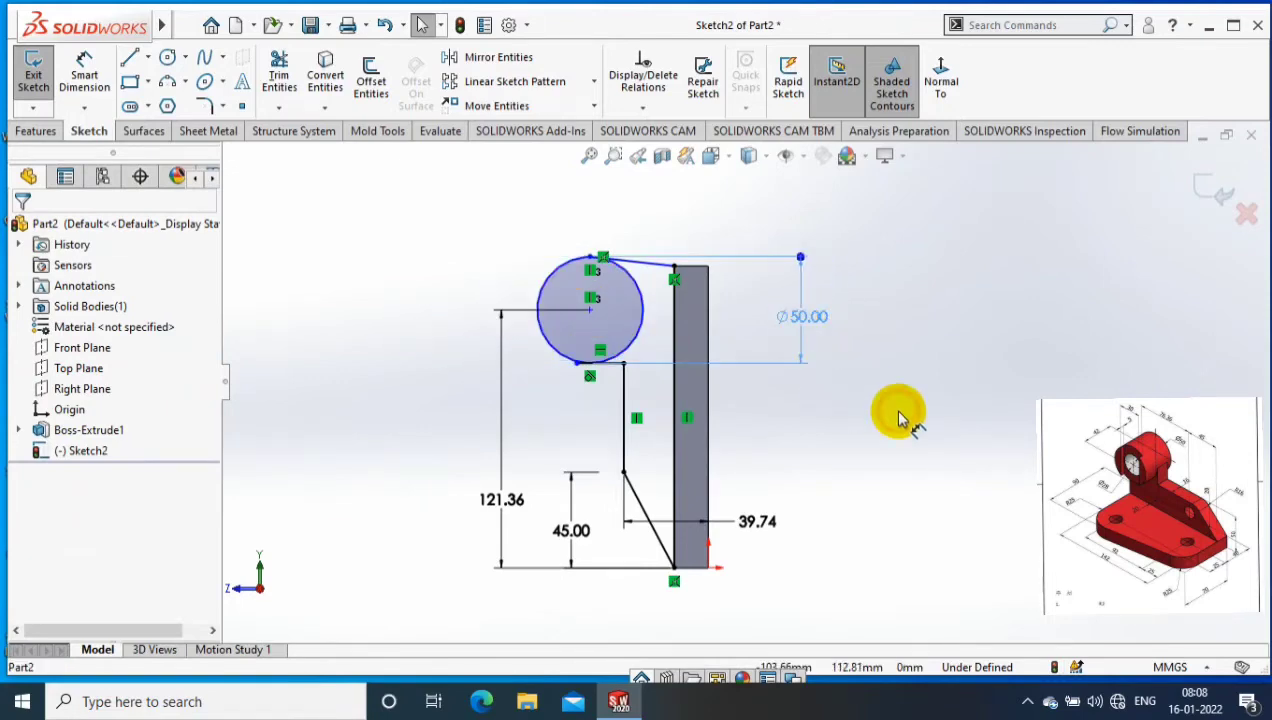
left_click_drag(590, 310, 553, 314)
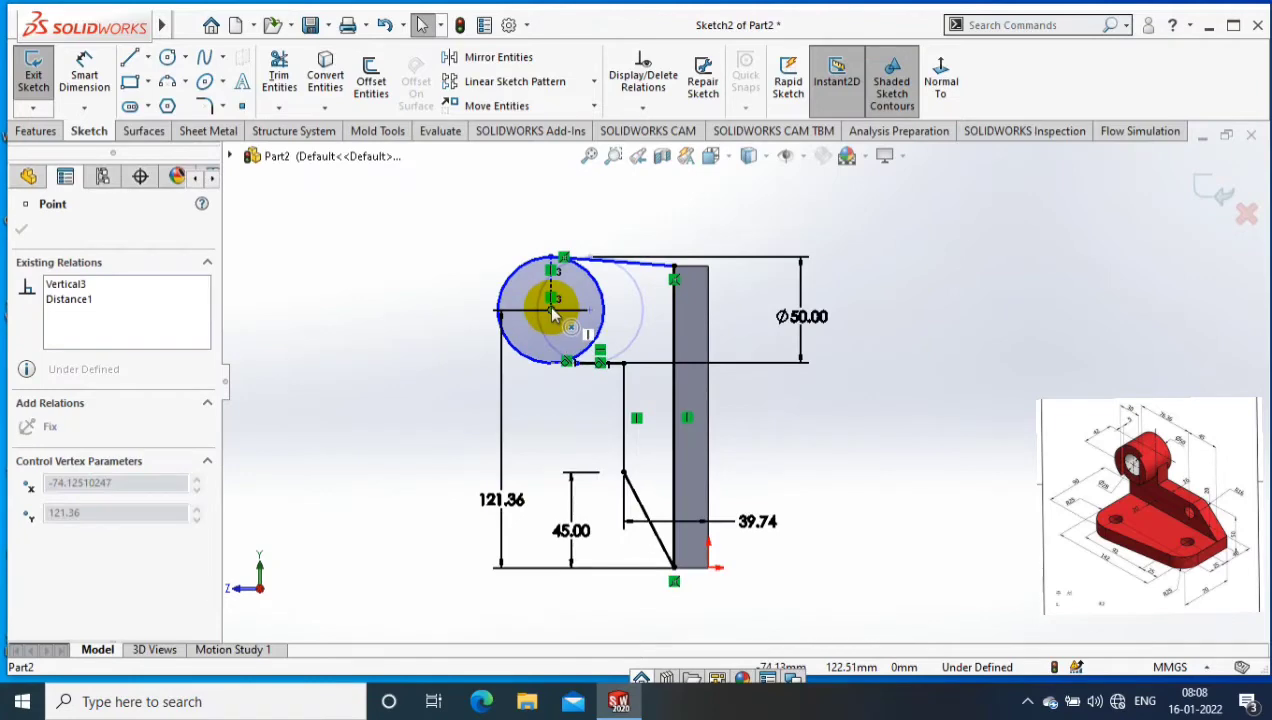
left_click(623, 400)
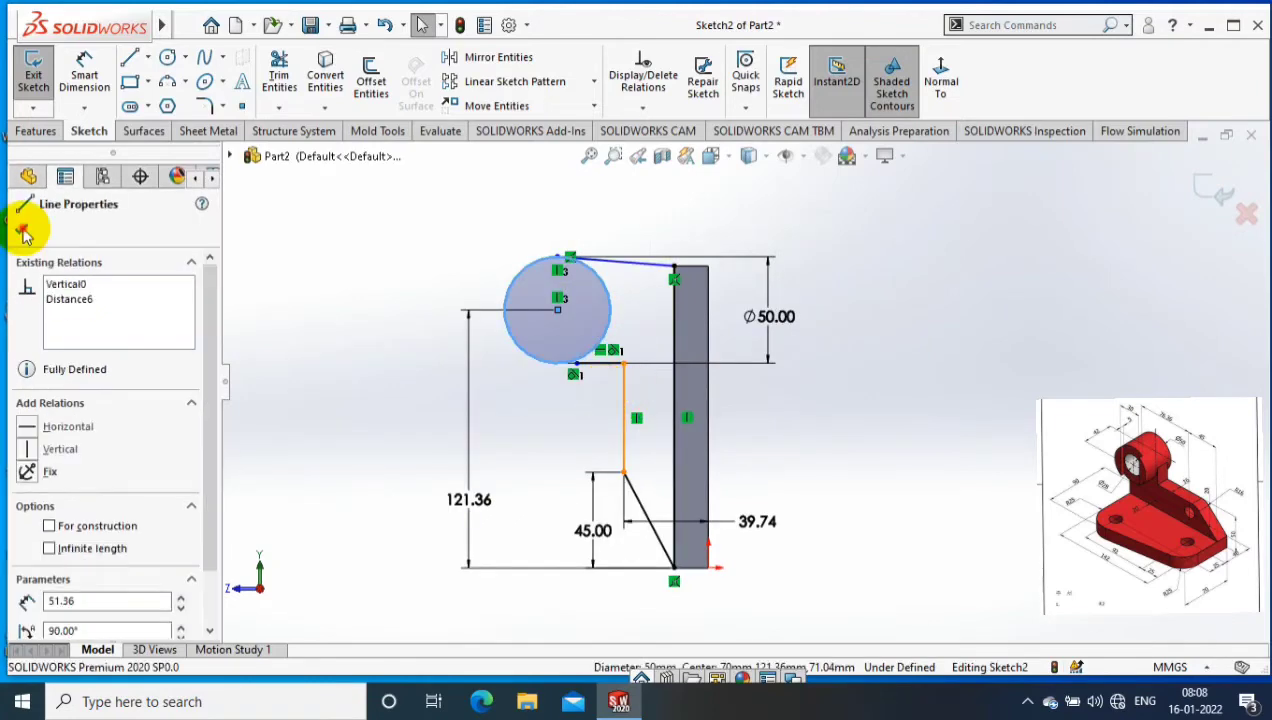
left_click(24, 232)
scroll(700, 348, "down", 3)
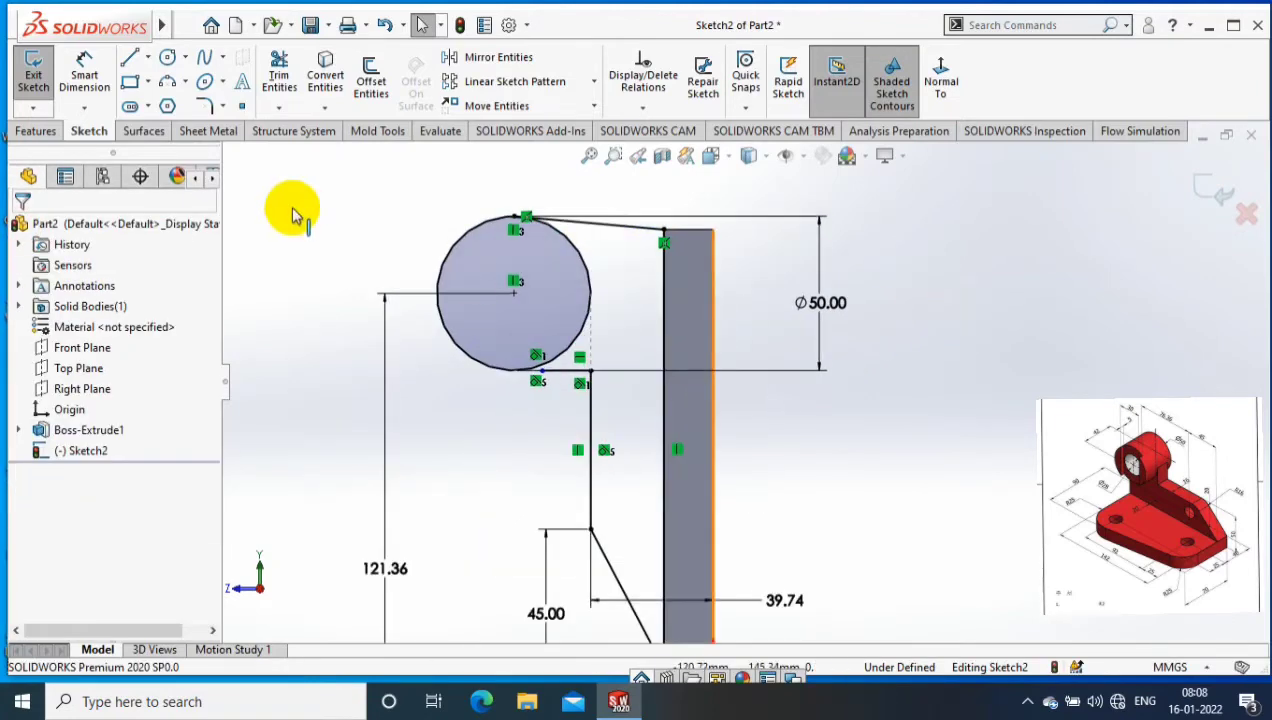
left_click(279, 107)
scroll(566, 392, "down", 1)
scroll(585, 370, "down", 2)
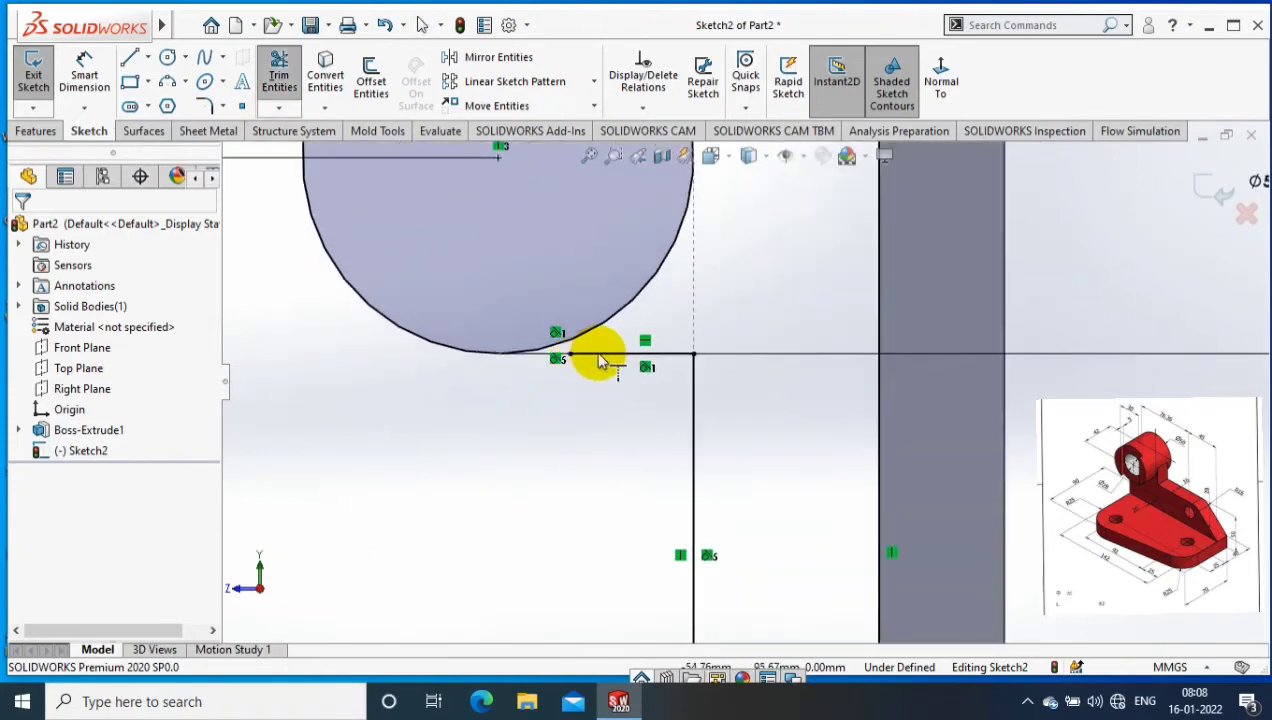
- Extrude the rib and circle regions 16 mm in the reversed direction with Thin Feature off
key("f")
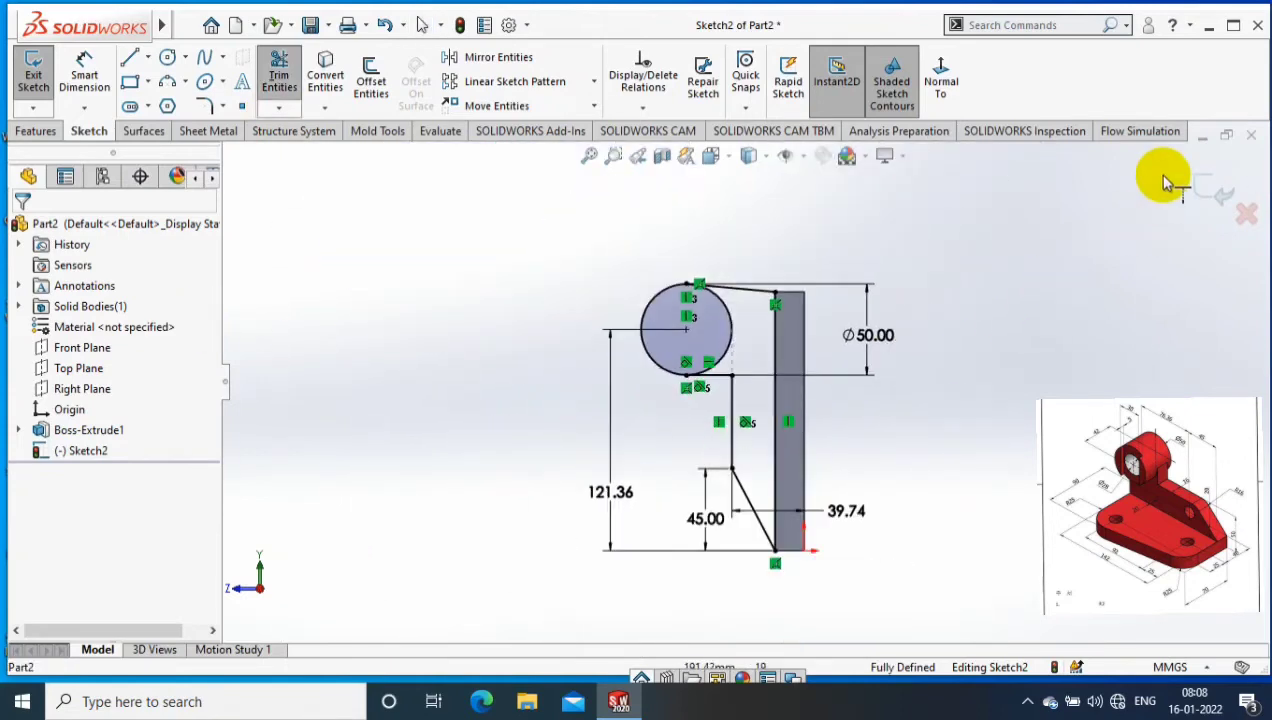
left_click(1206, 188)
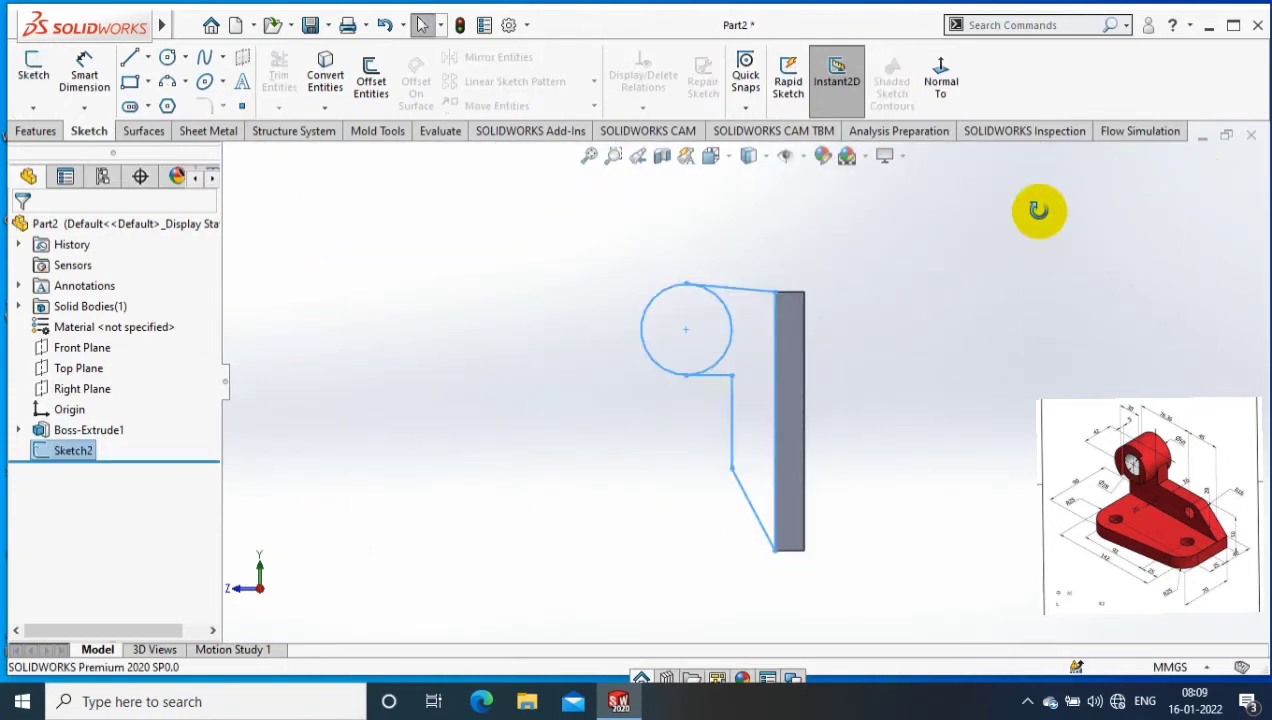
left_click(35, 131)
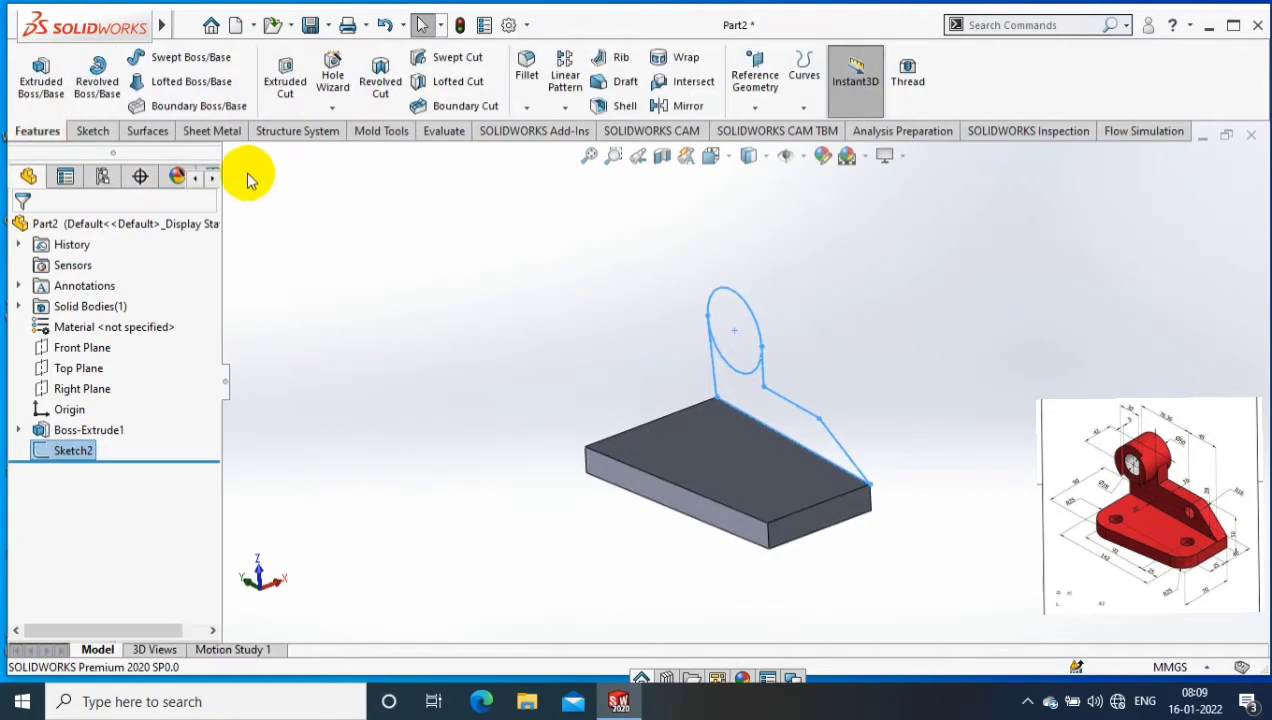
left_click(22, 92)
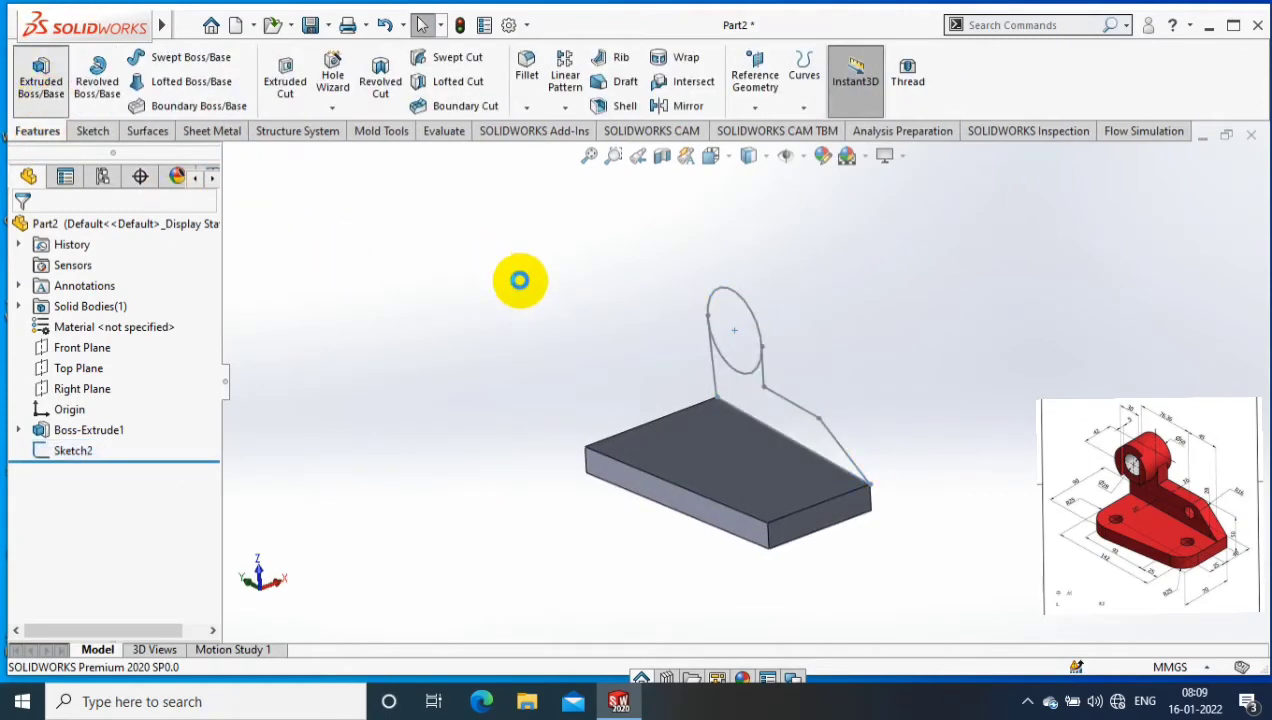
left_click(780, 395)
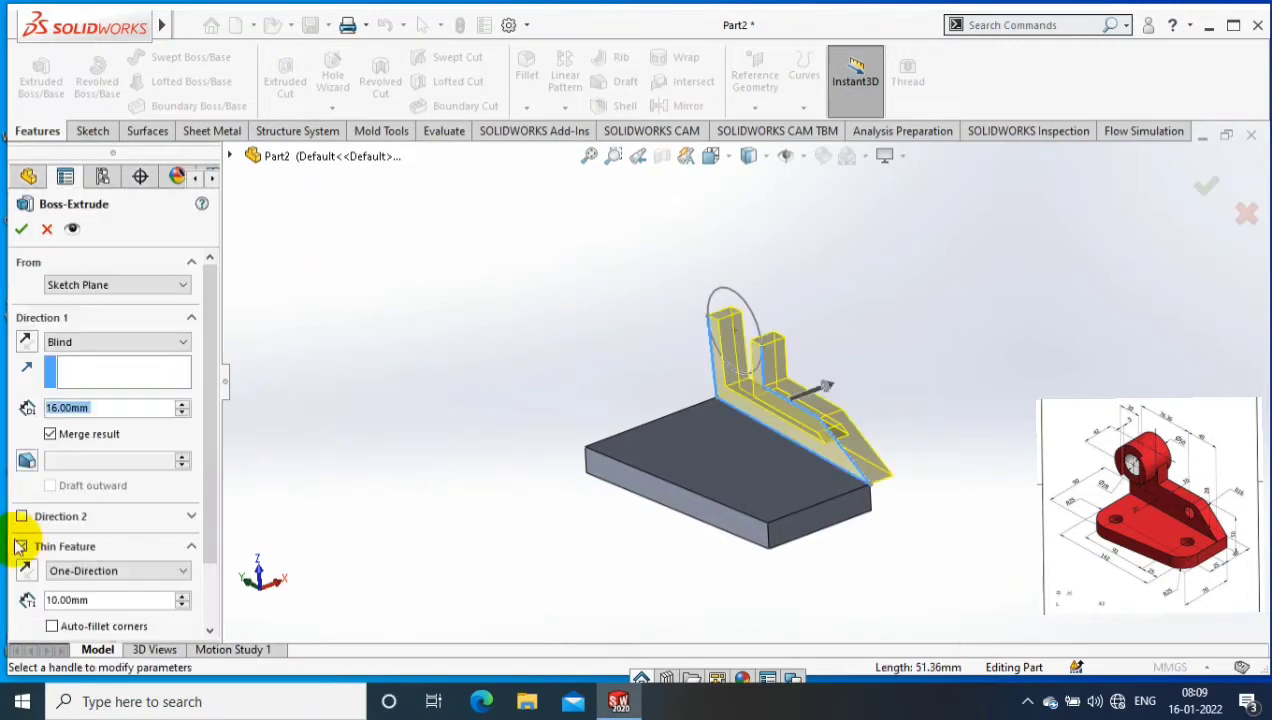
left_click(20, 546)
right_click(160, 600)
left_click(207, 613)
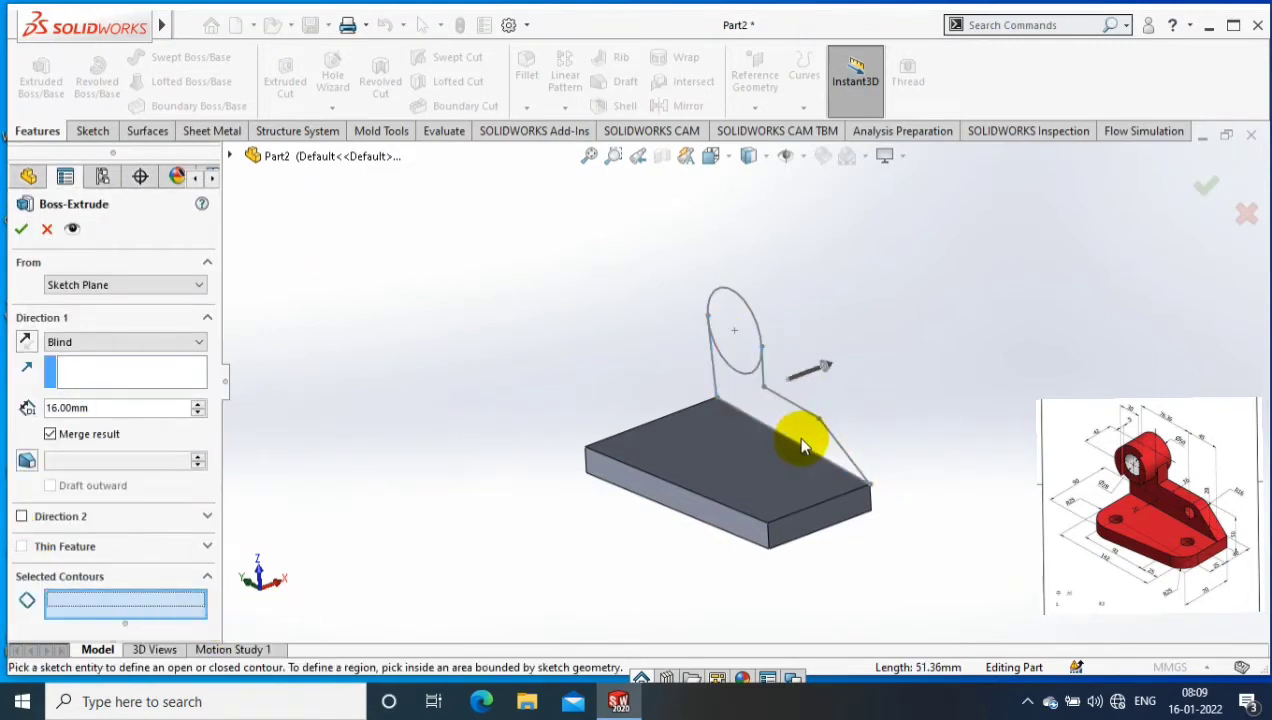
left_click(805, 447)
left_click(761, 341)
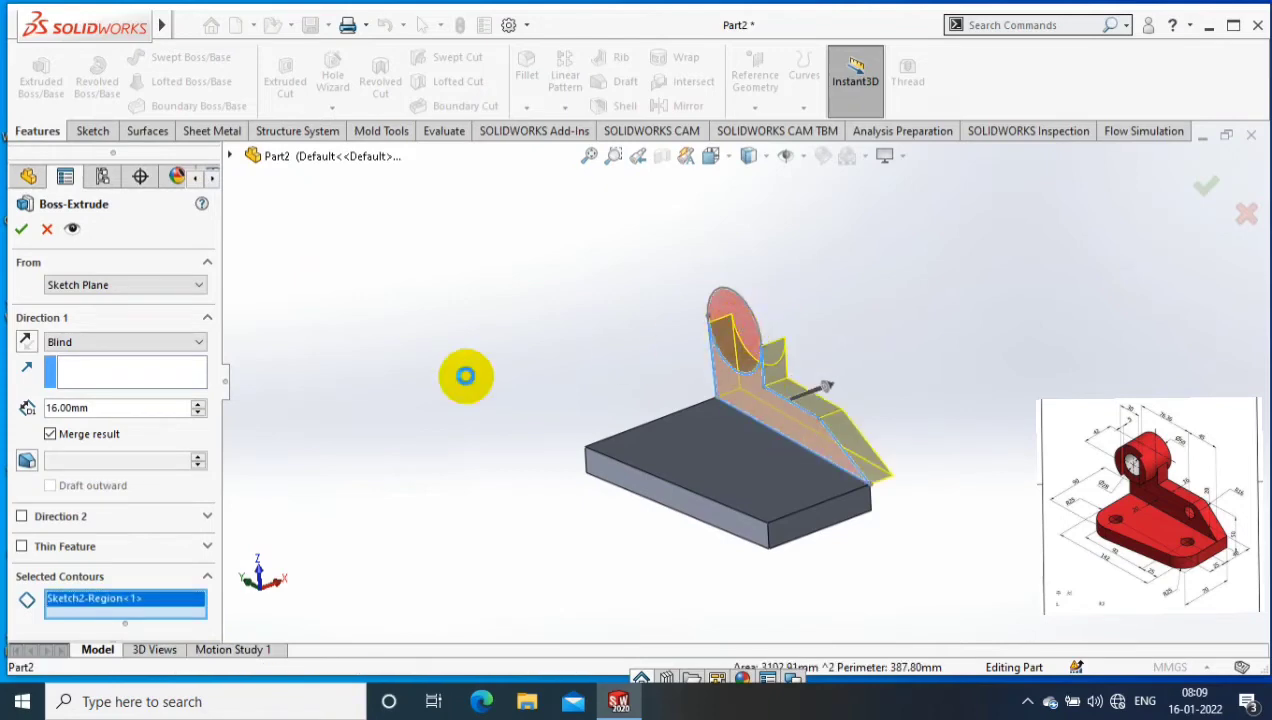
left_click(27, 342)
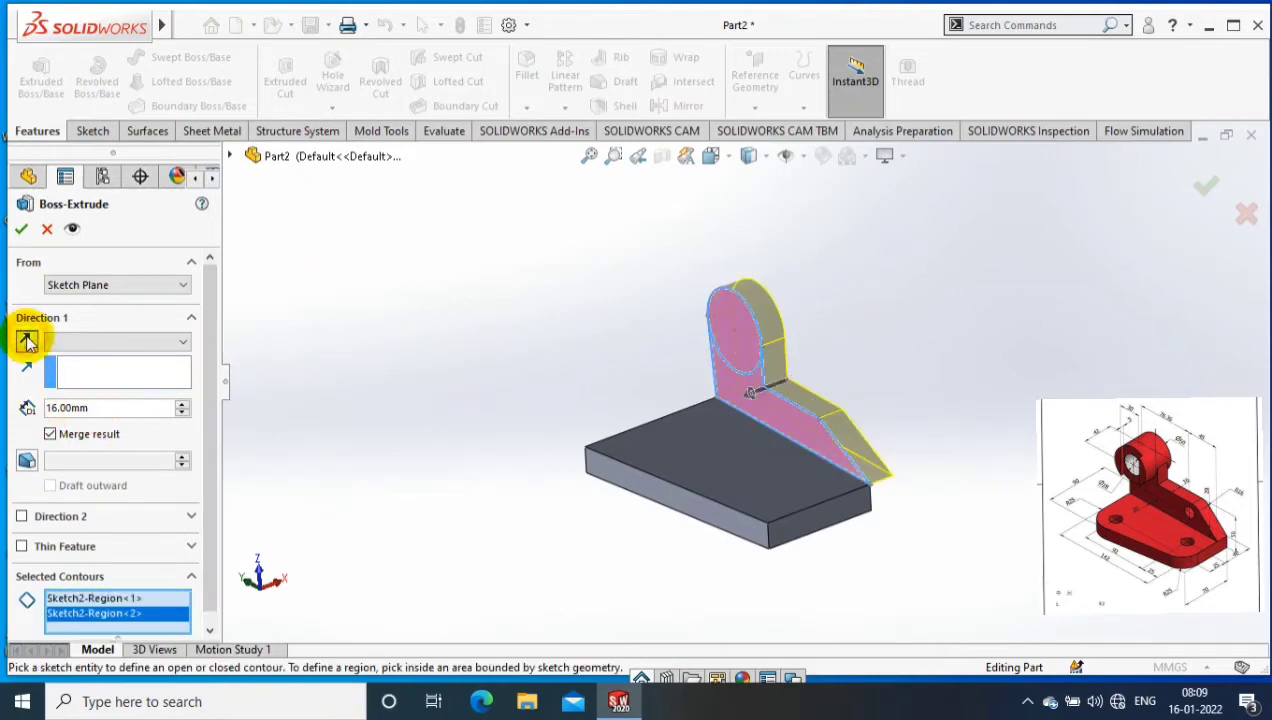
left_click(21, 228)
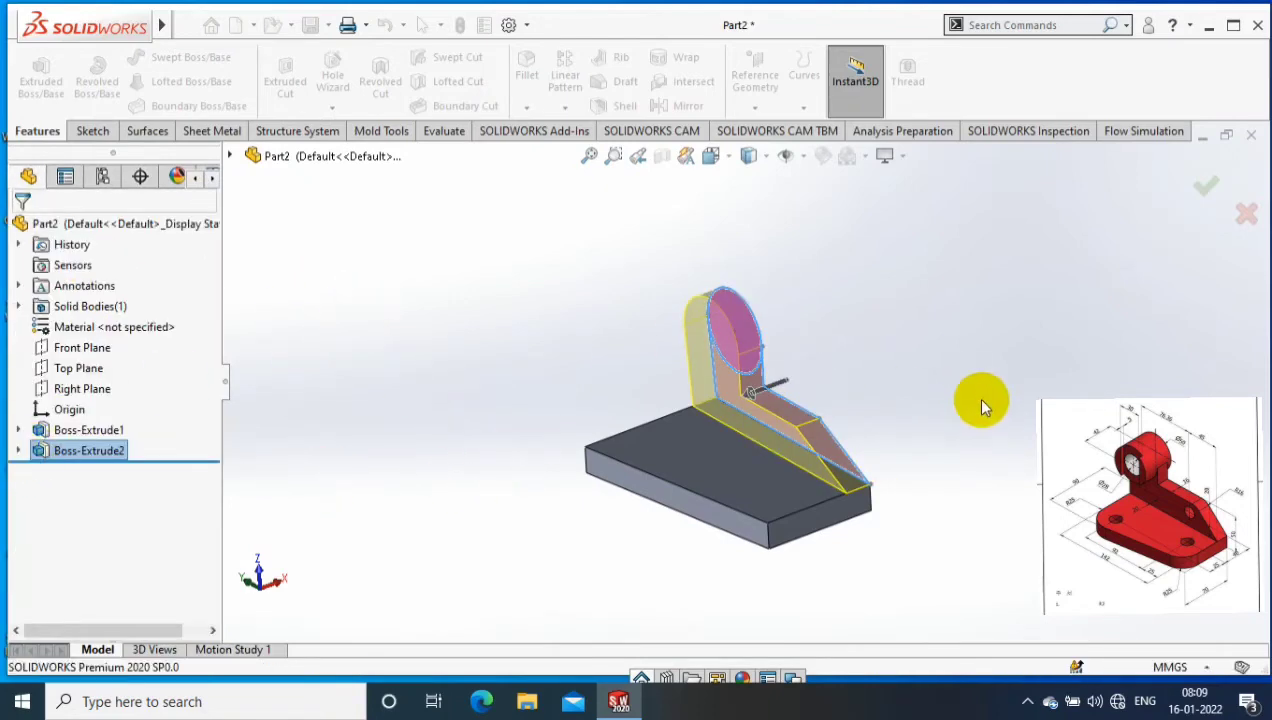
- Extrude the Ø50 circle 42 mm as a flipped boss starting from a 6 mm offset
scroll(980, 392, "down", 2)
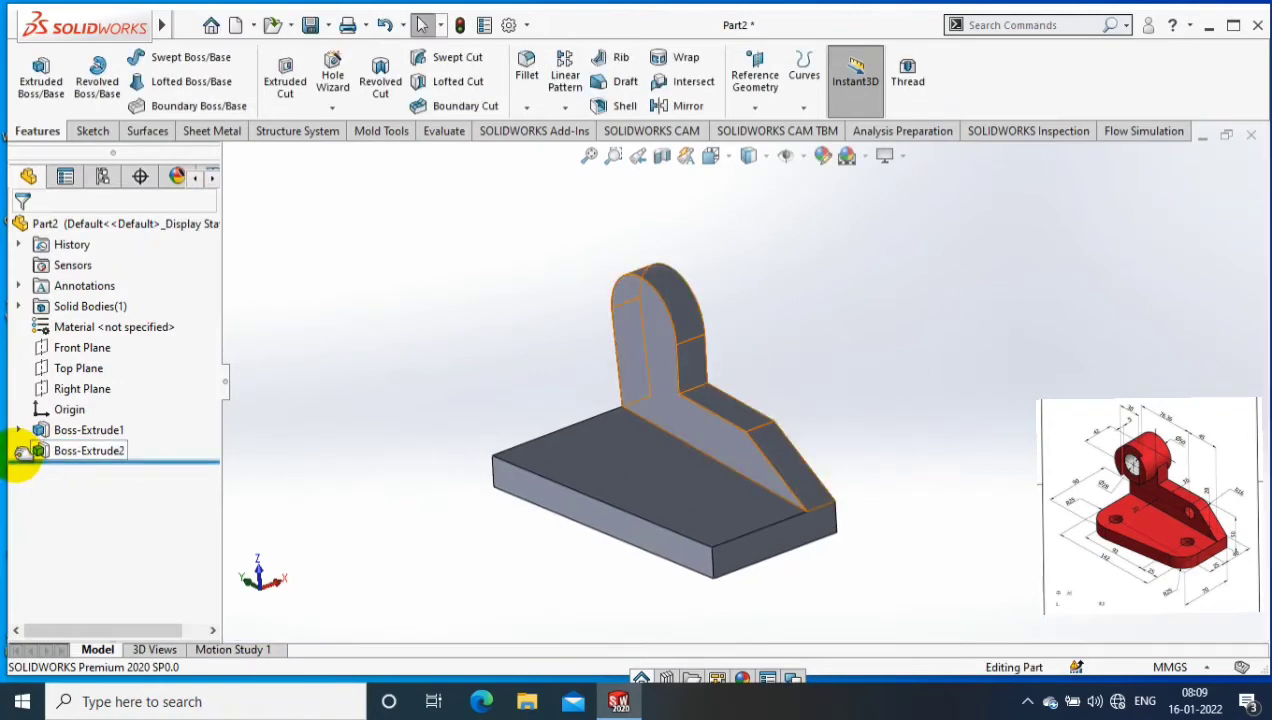
left_click(18, 451)
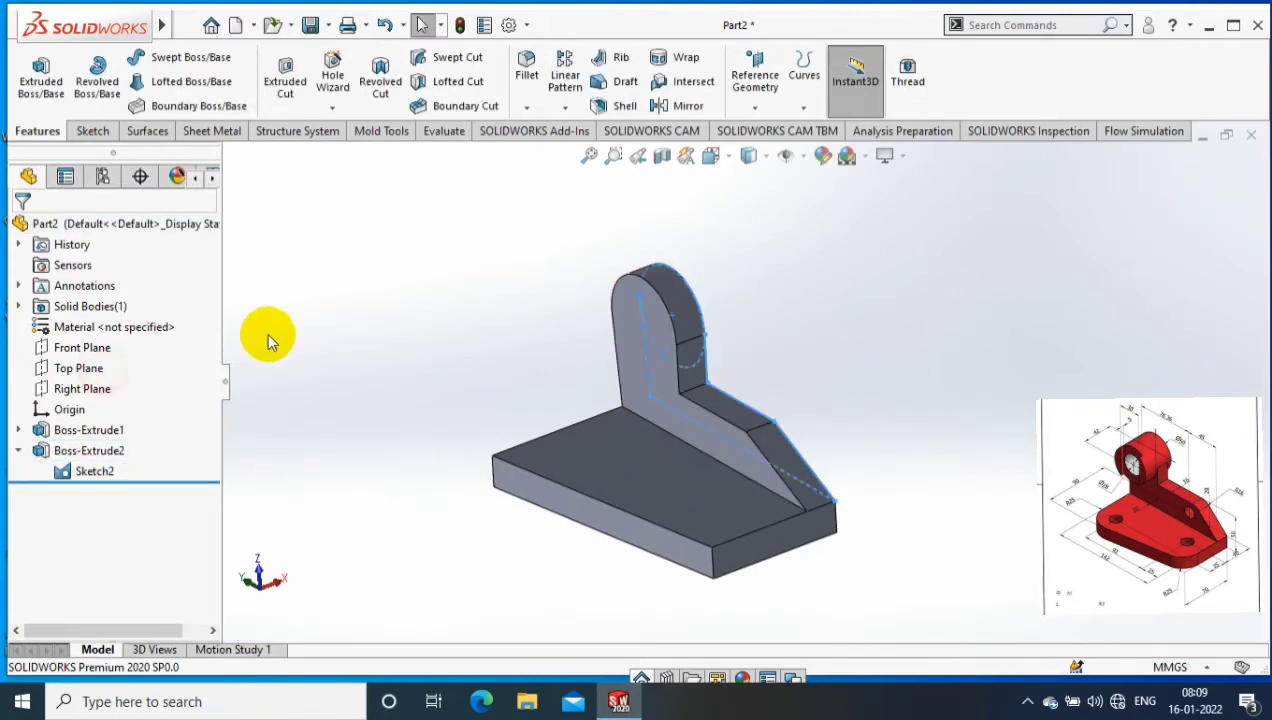
left_click(40, 76)
left_click(705, 325)
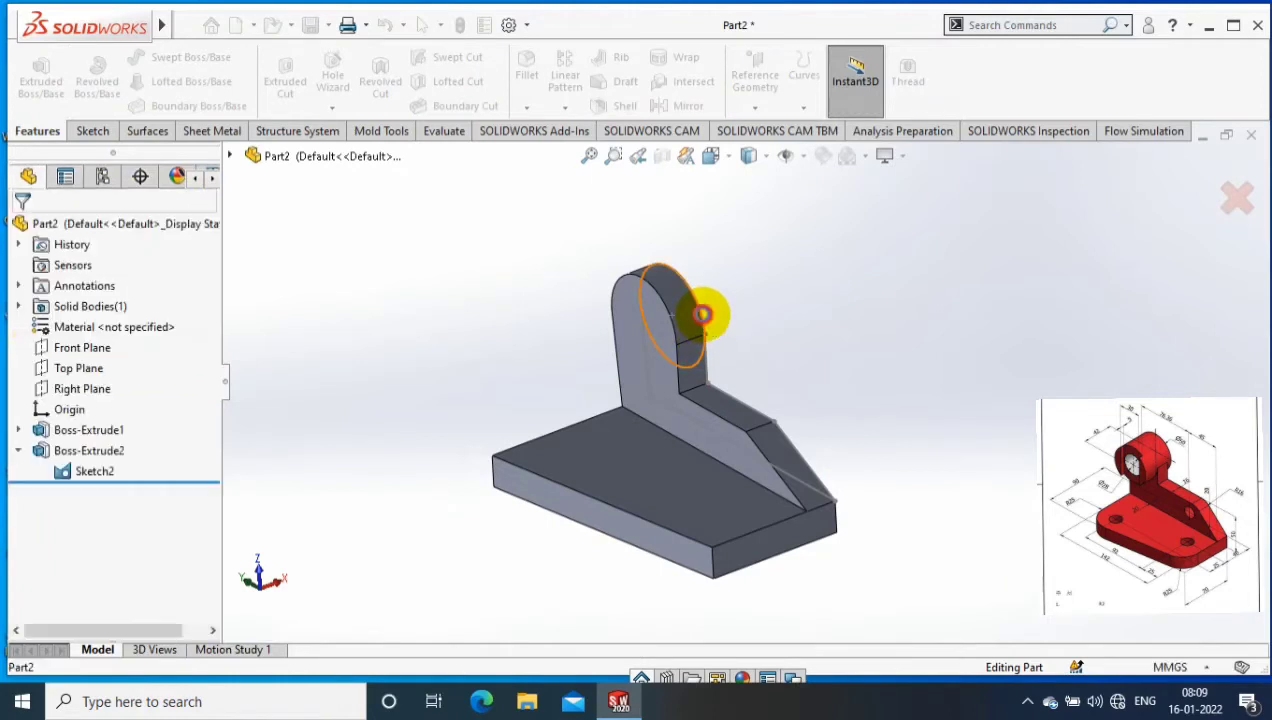
type("42")
key("Return")
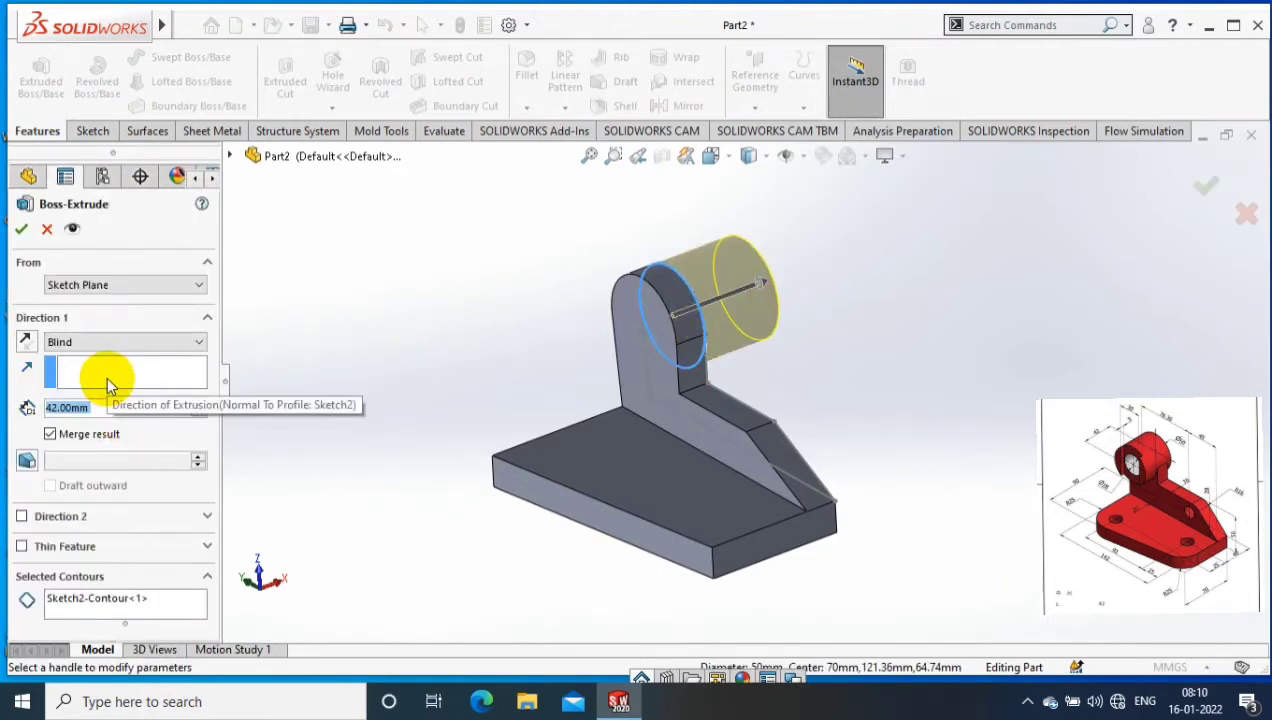
left_click(28, 343)
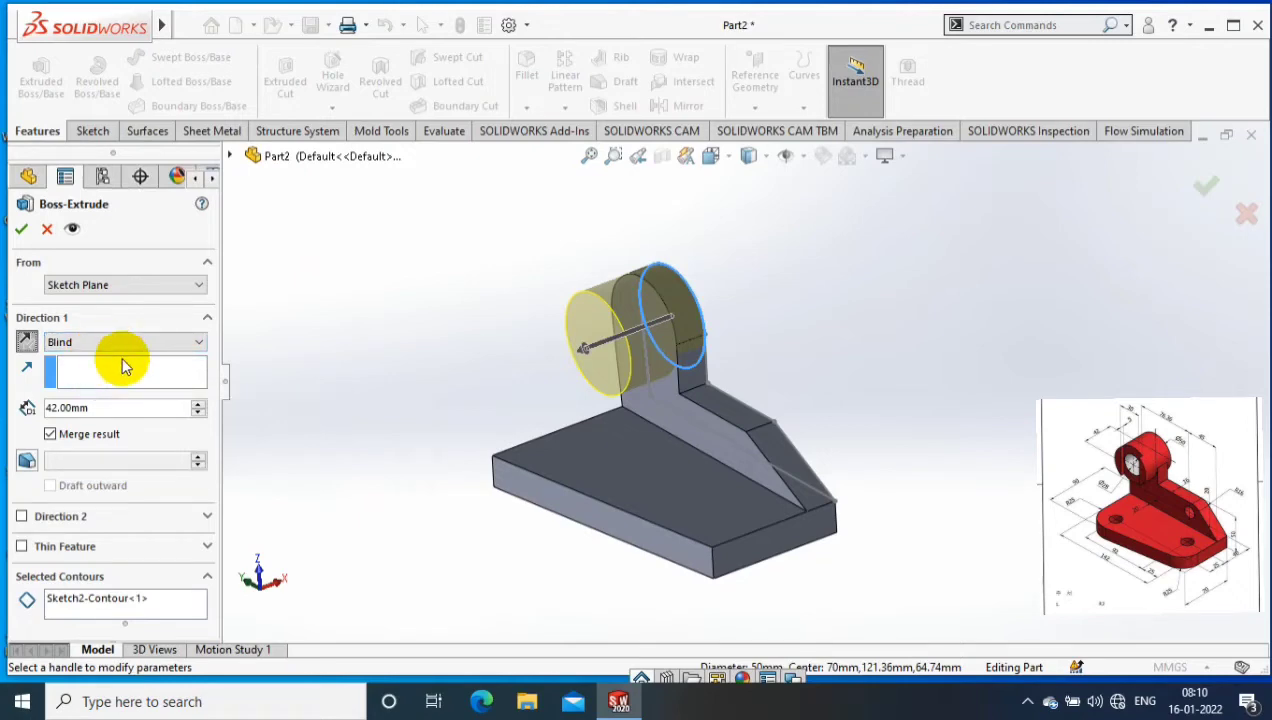
left_click(128, 280)
left_click(94, 335)
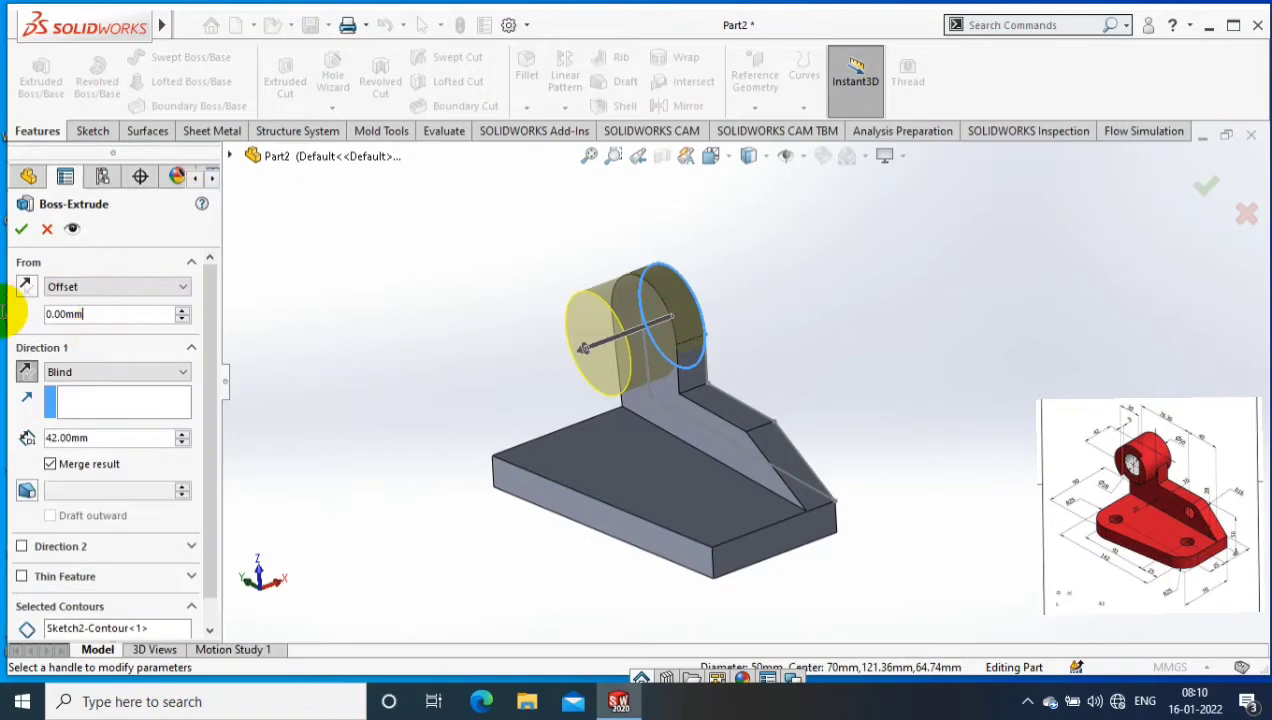
type("6")
key("Return")
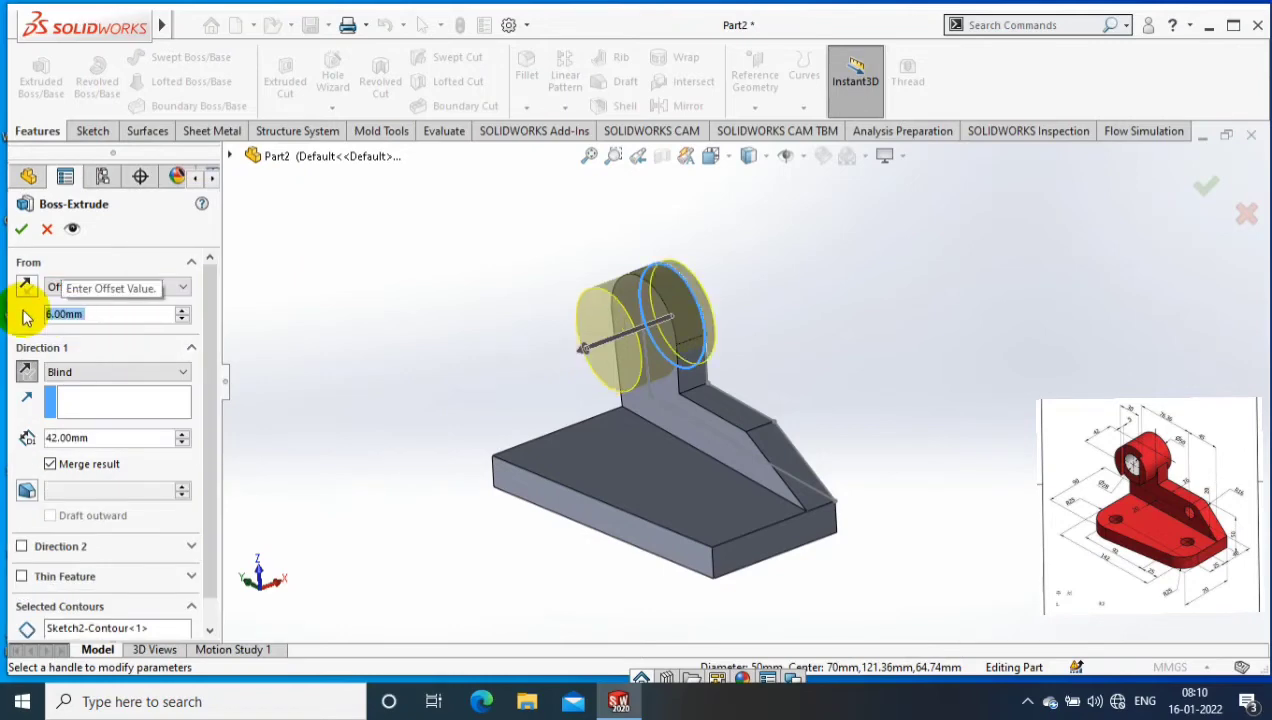
left_click(21, 229)
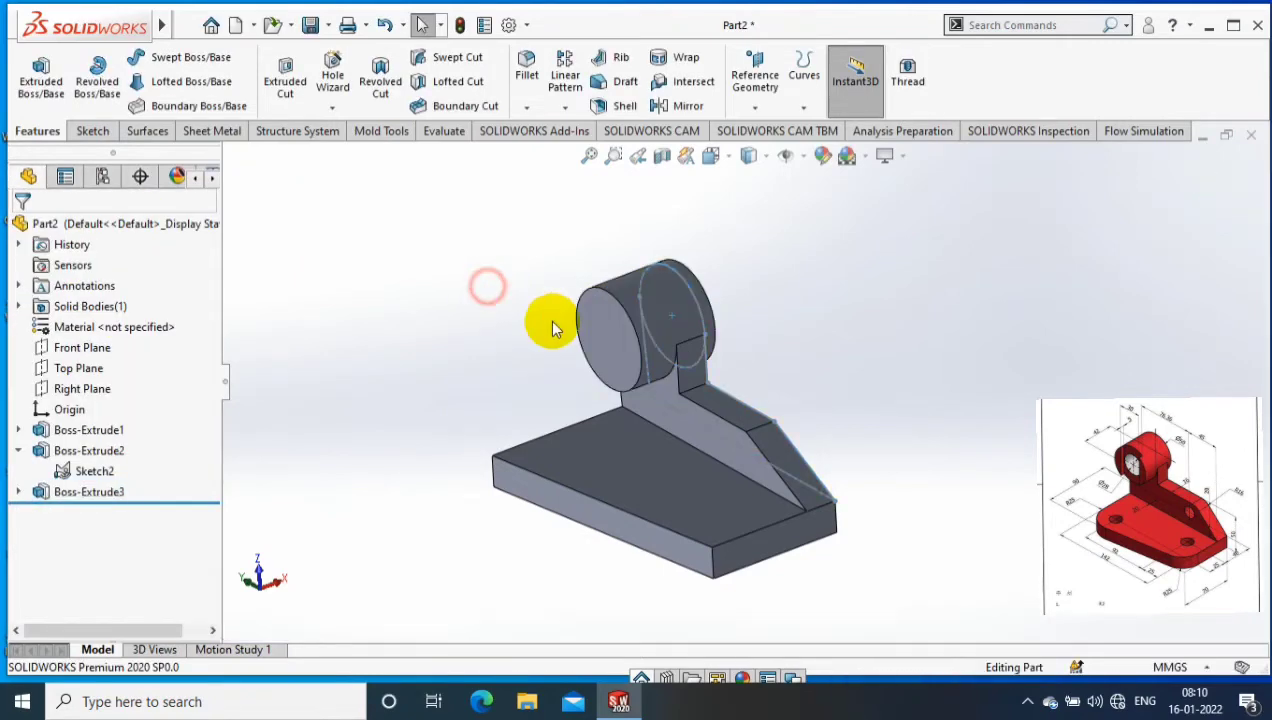
- Sketch a Ø28 circle on the cylinder face, concentric with the boss's outer edge
left_click(605, 340)
left_click(89, 131)
left_click(167, 57)
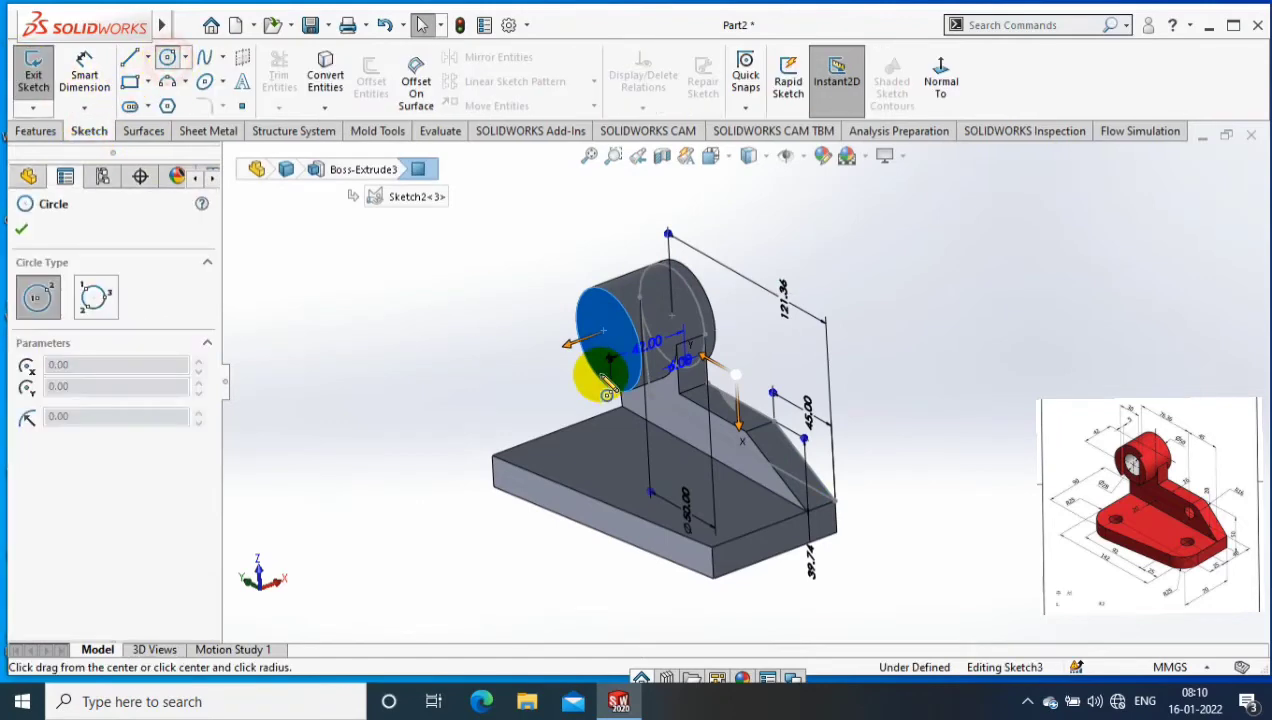
left_click(613, 362)
left_click(621, 373)
key("Escape")
scroll(625, 333, "down", 2)
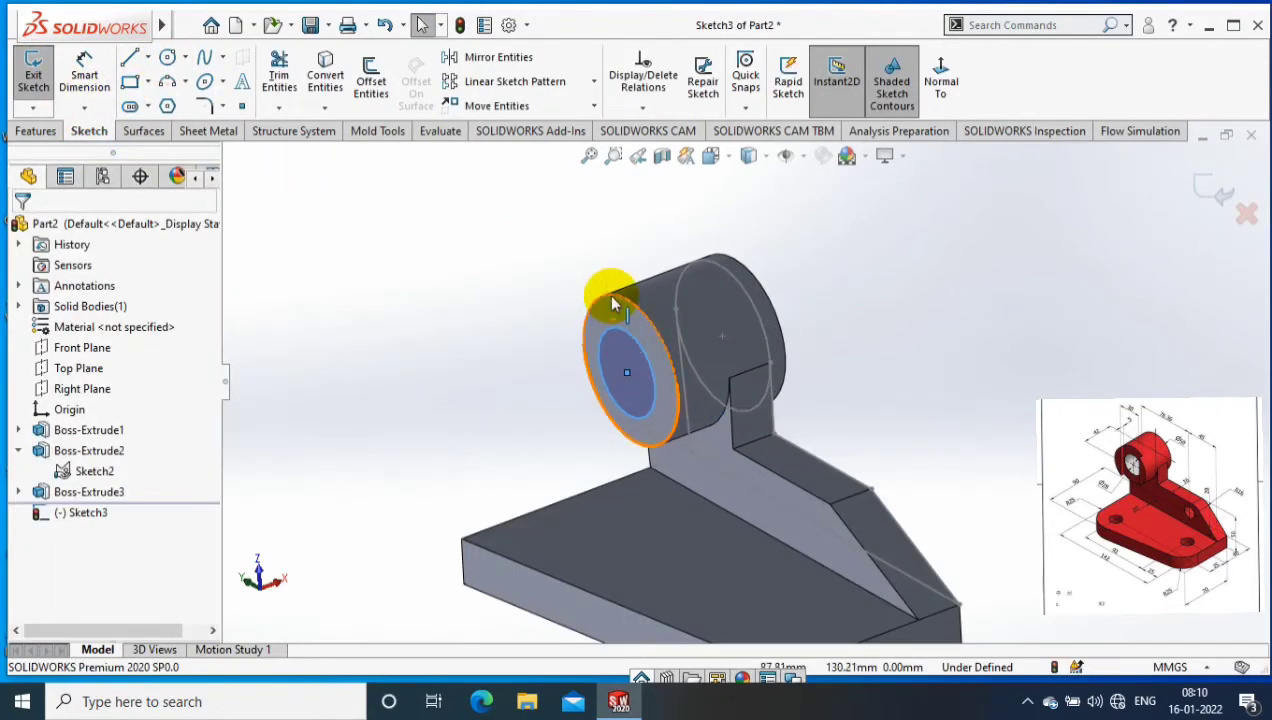
left_click(613, 303, "ctrl")
left_click(28, 573)
left_click(84, 75)
left_click(449, 368)
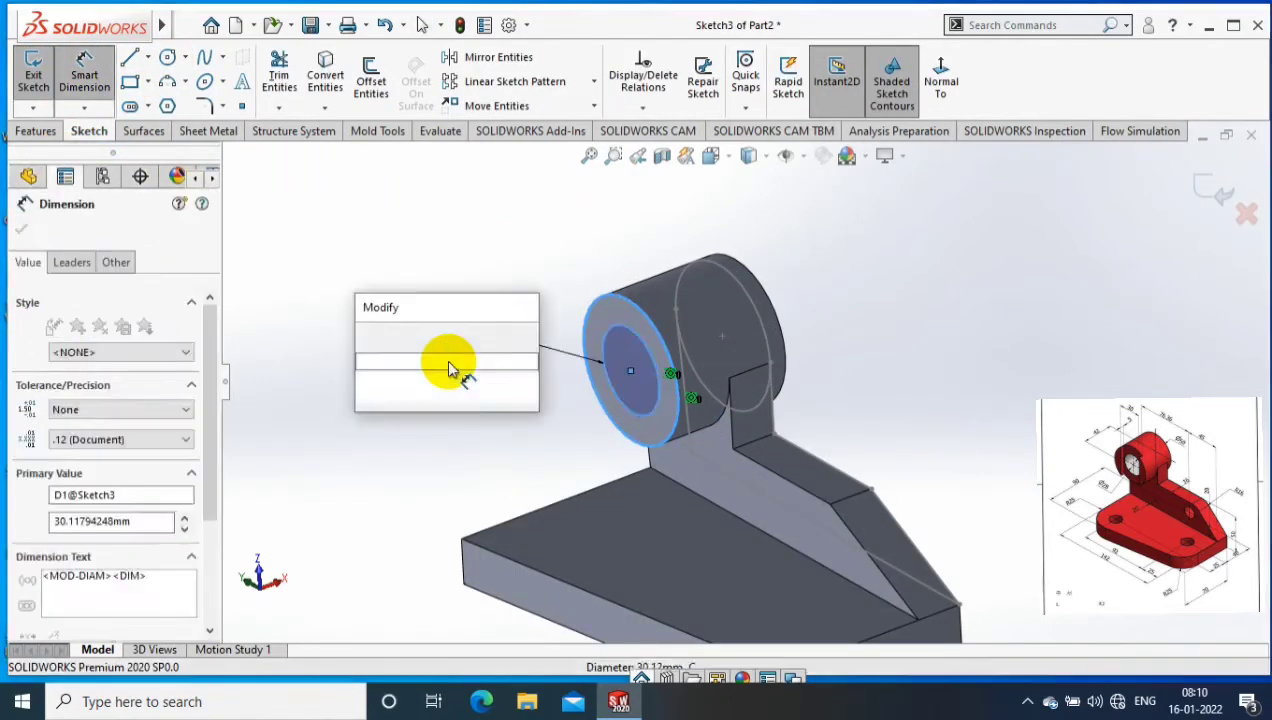
type("28")
key("Return")
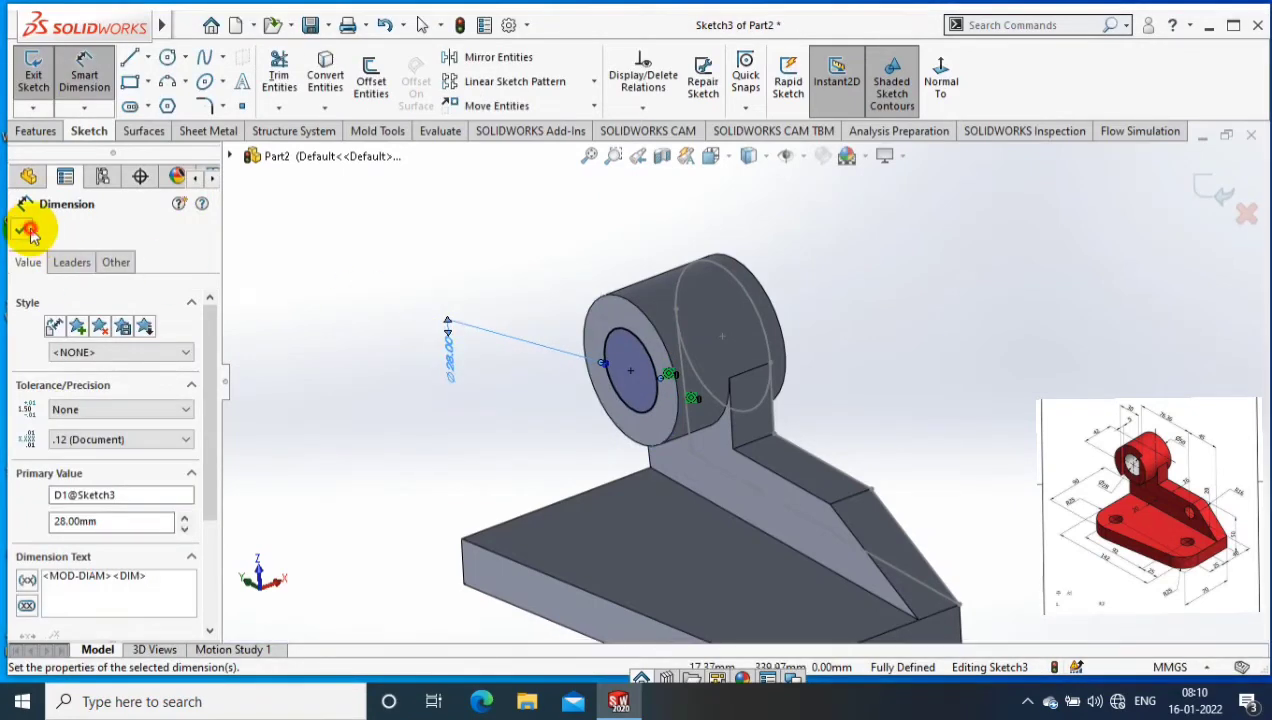
left_click(30, 231)
- Cut the Ø28 circle Through All in both directions to bore the boss
left_click(36, 131)
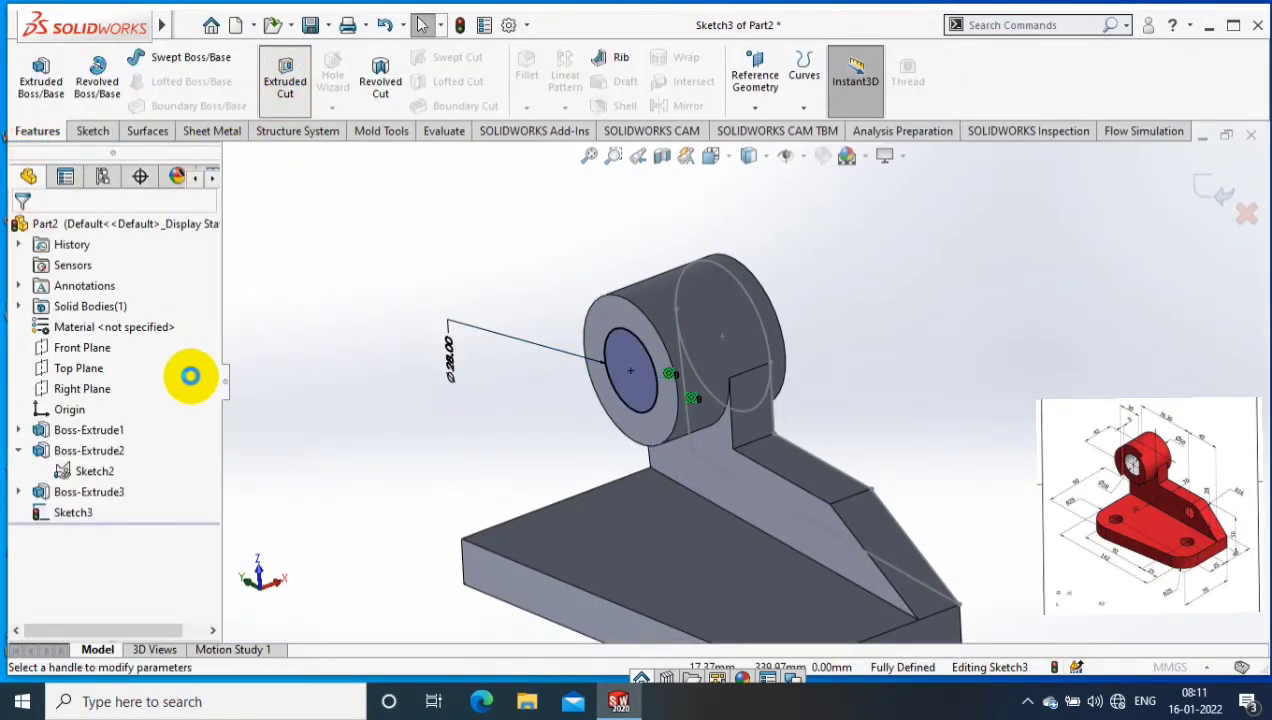
left_click(160, 342)
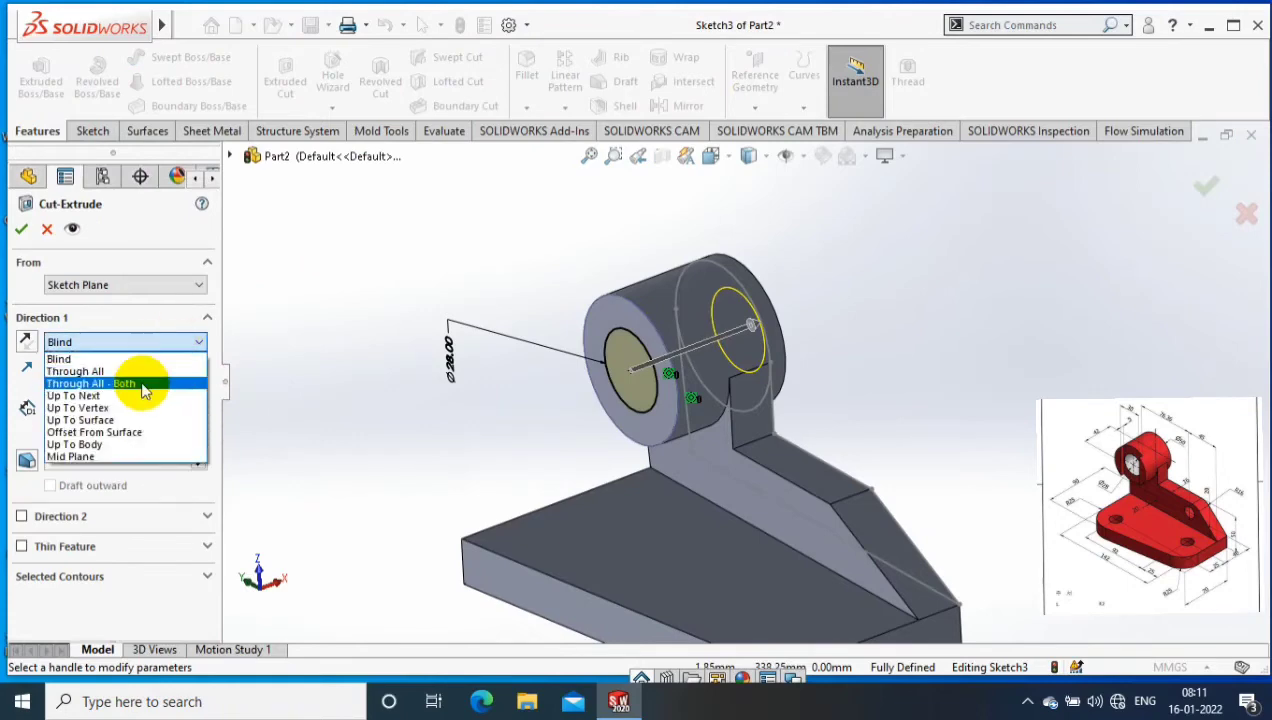
left_click(142, 383)
left_click(21, 228)
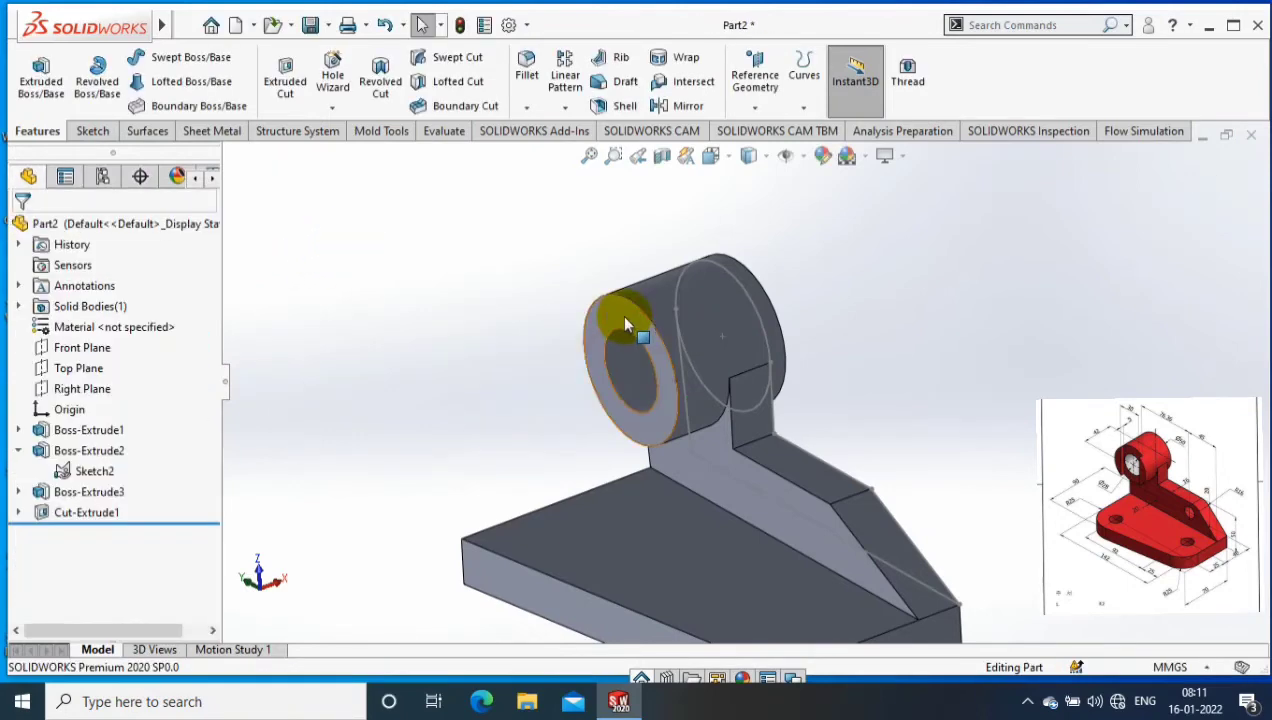
right_click(625, 325)
- Sketch a centre rectangle on the ring face, centred on the hole
left_click(785, 210)
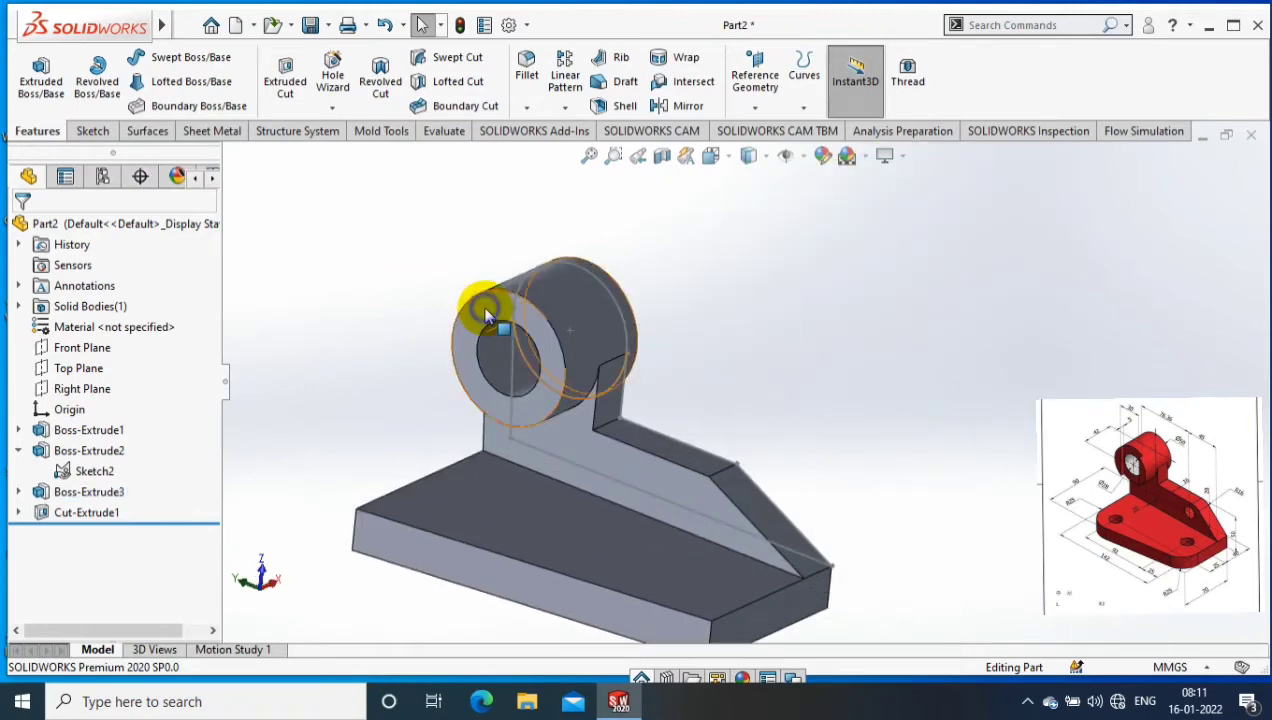
right_click(488, 308)
key("ctrl+8")
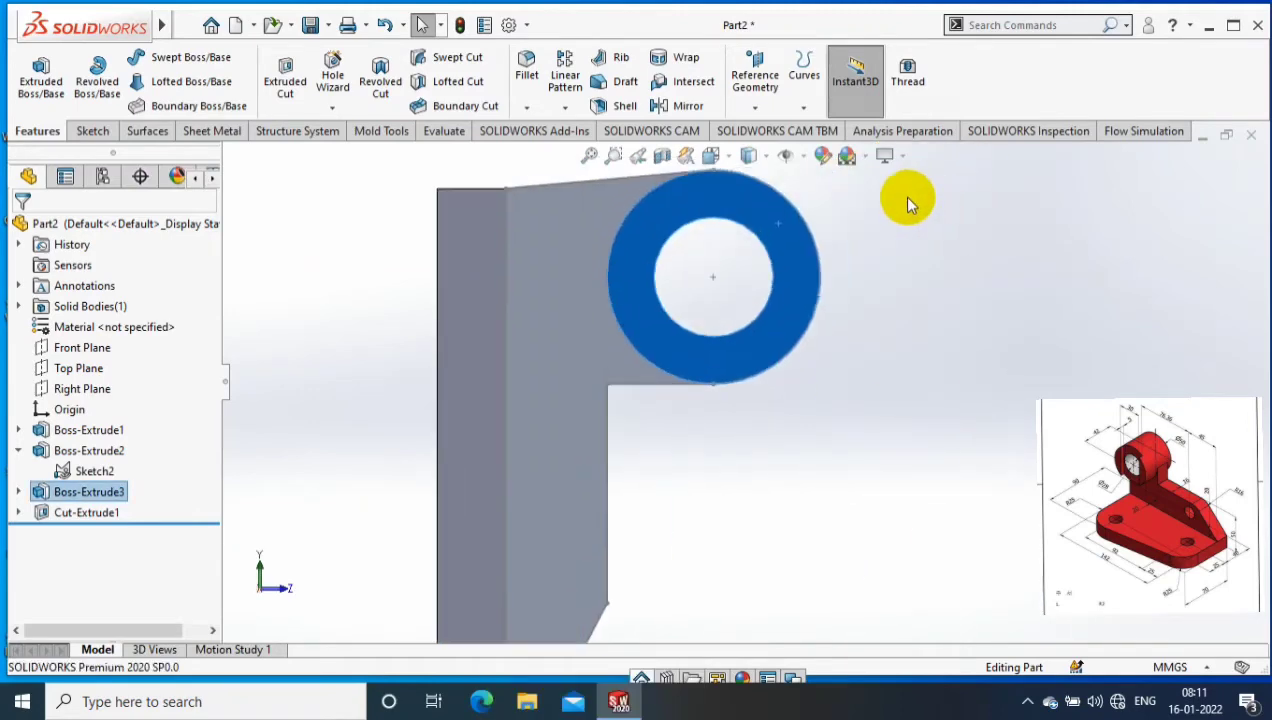
left_click(89, 131)
left_click(30, 78)
left_click(147, 82)
left_click(156, 125)
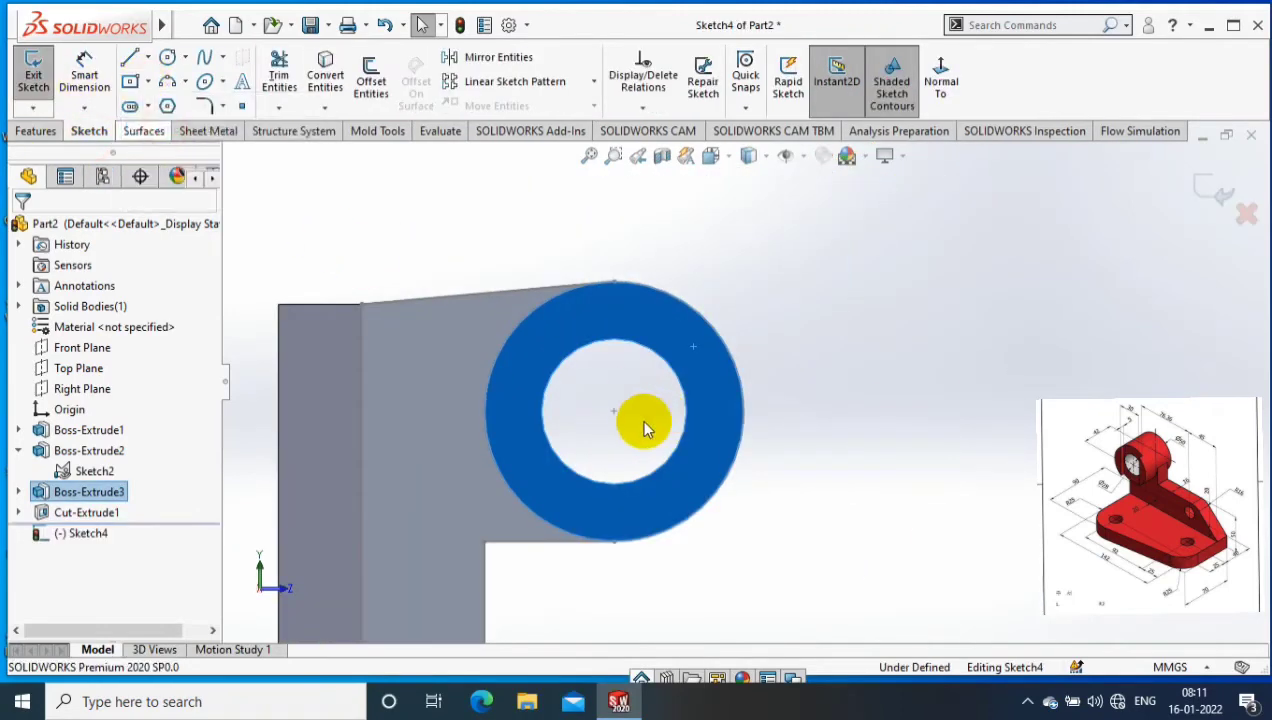
left_click(614, 411)
left_click(765, 474)
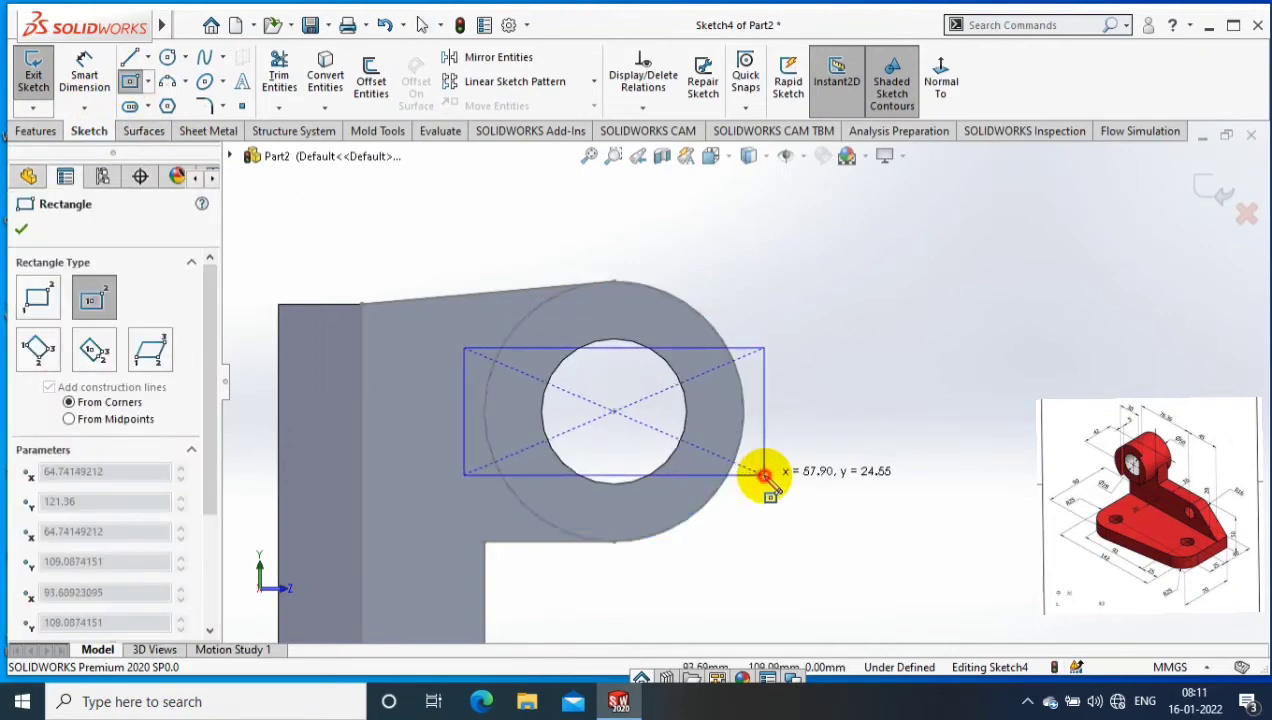
- Dimension the rectangle's height to 30 mm
left_click(88, 66)
left_click(764, 425)
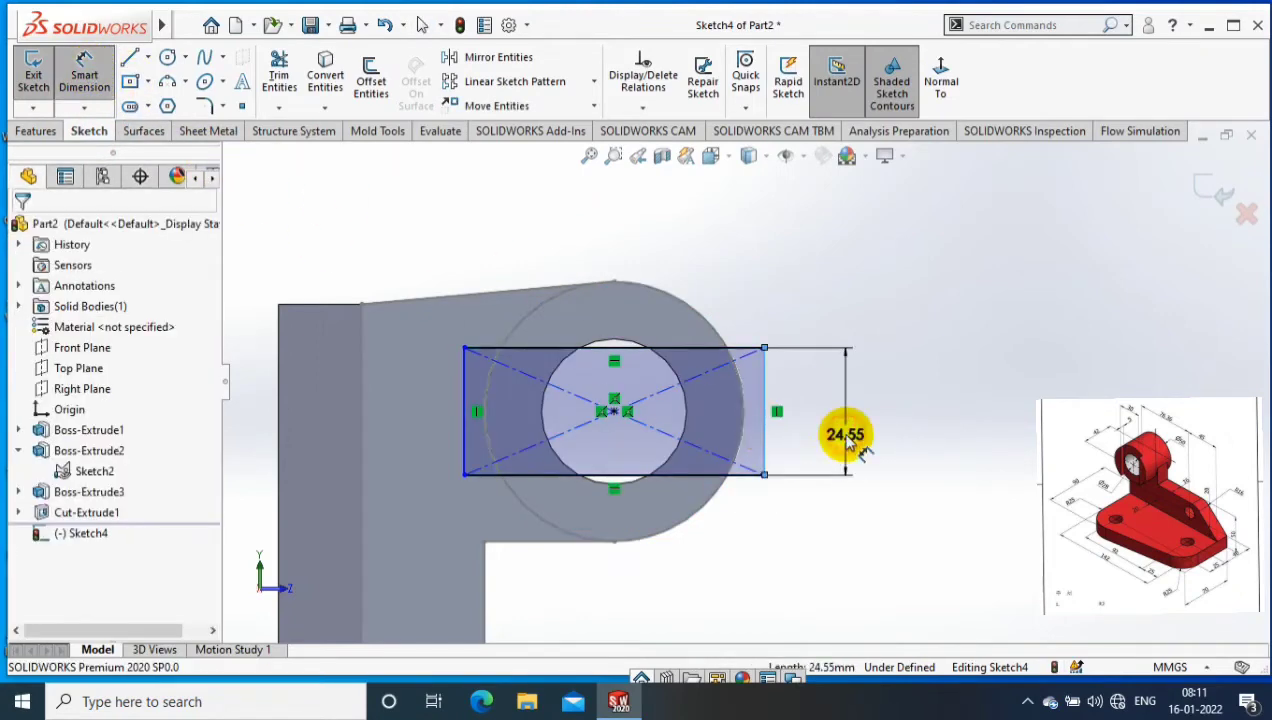
left_click(845, 434)
type("30")
key("Return")
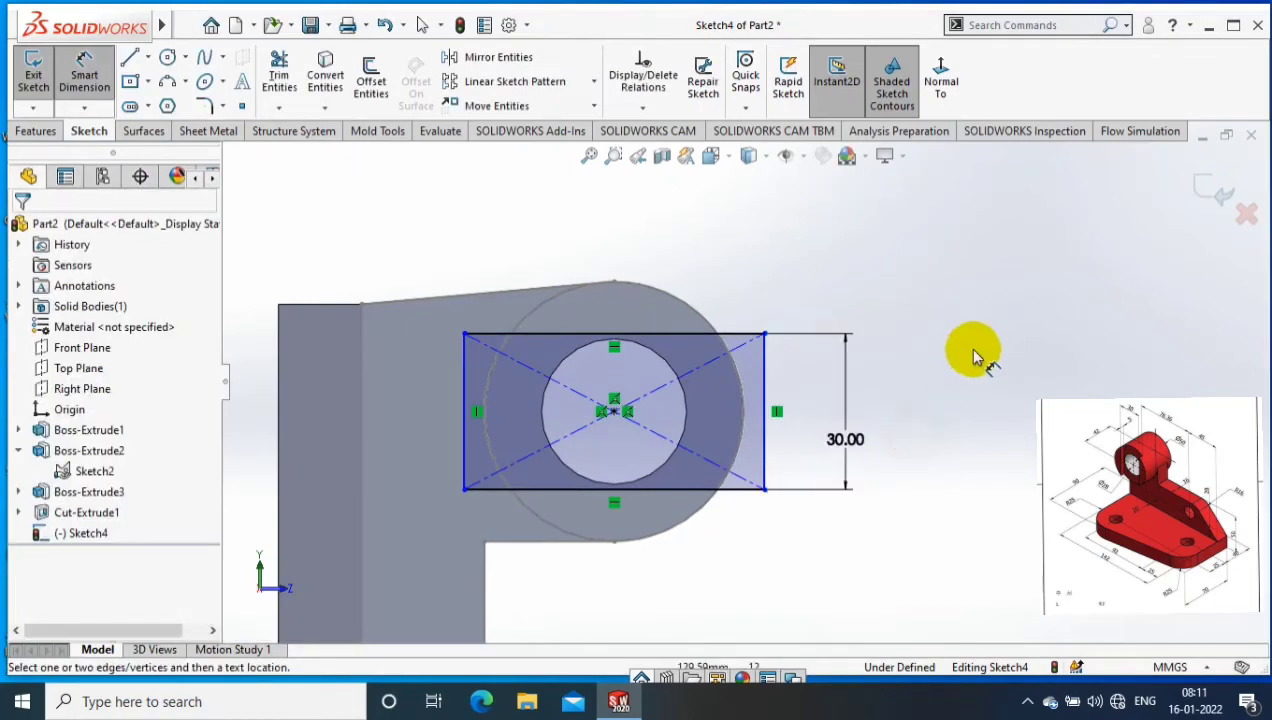
- Extrude-cut the rectangle 8 mm deep across the boss
left_click(36, 131)
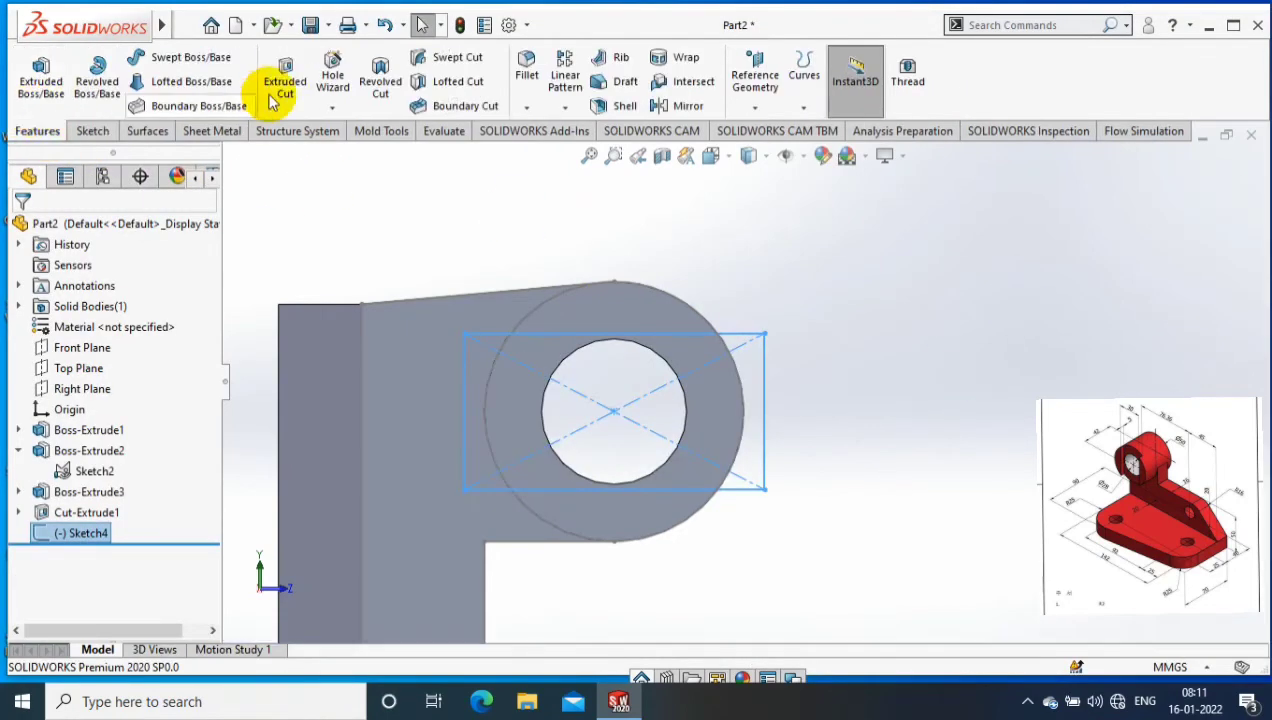
left_click(285, 78)
double_click(108, 405)
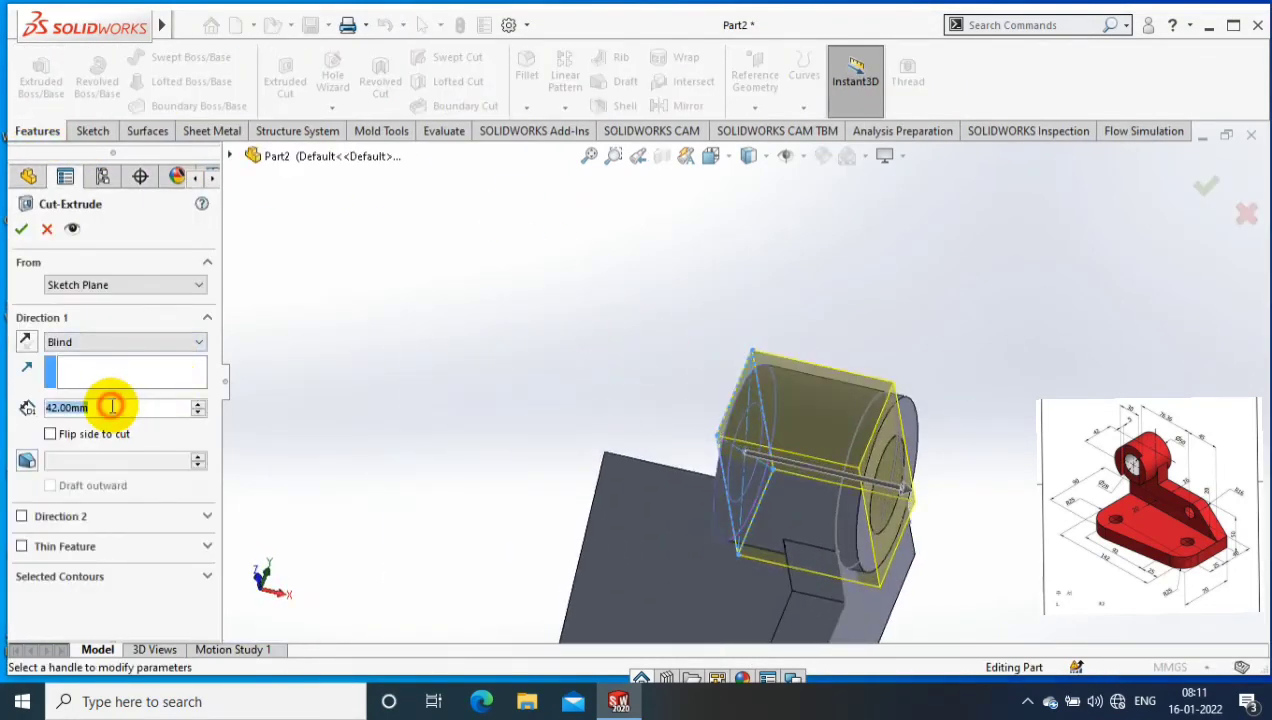
type("8")
key("Return")
middle_click_drag(636, 377, 867, 545)
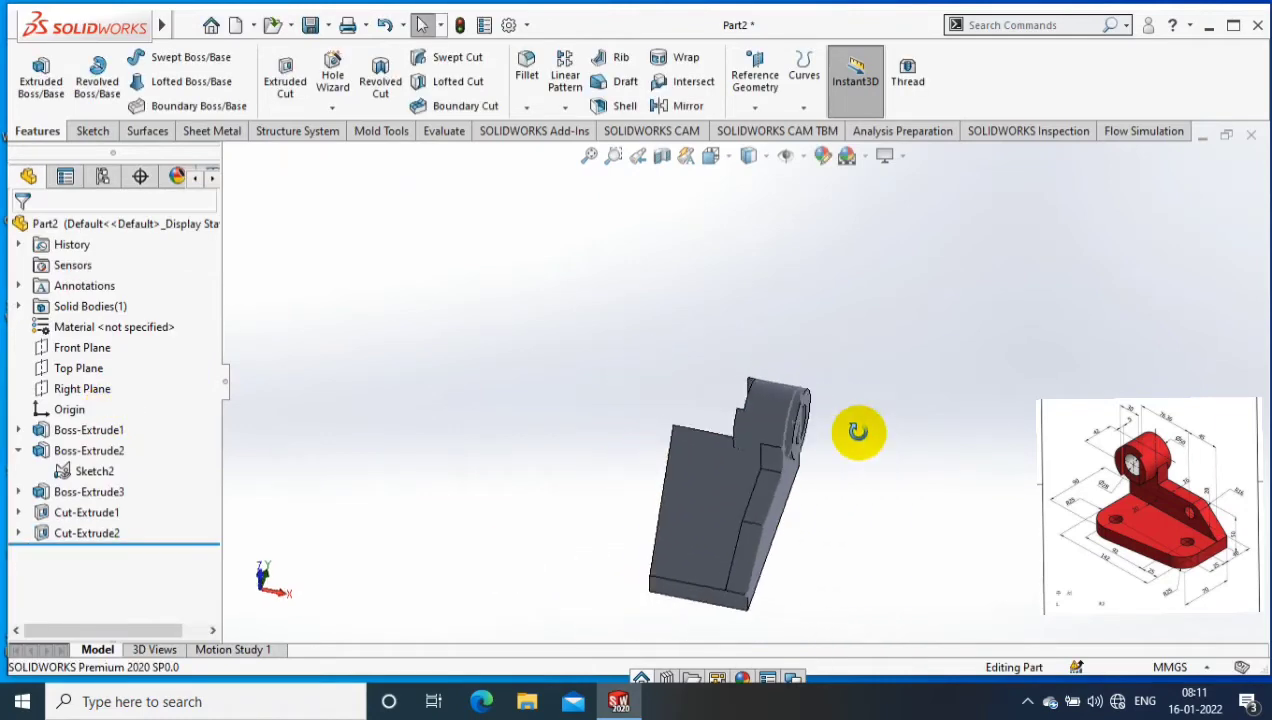
scroll(866, 545, "down", 3)
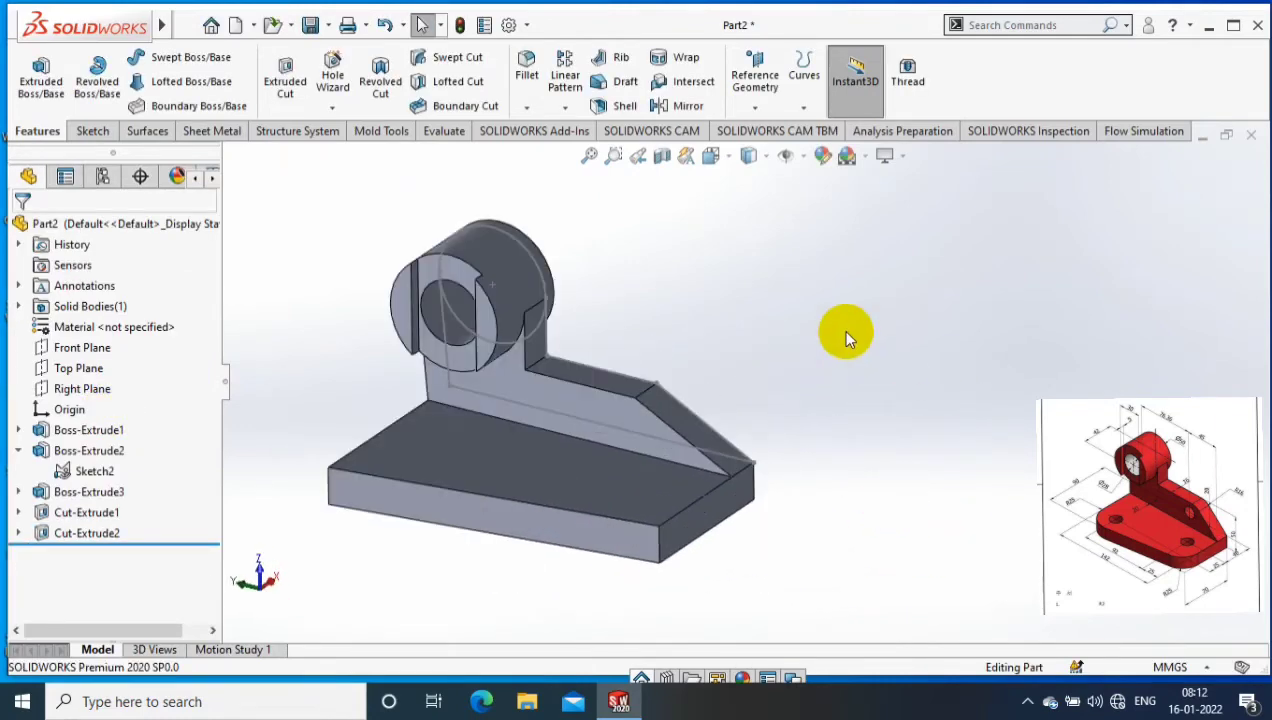
- Fillet the base plate's two vertical corner edges with a 25 mm radius
left_click(104, 610)
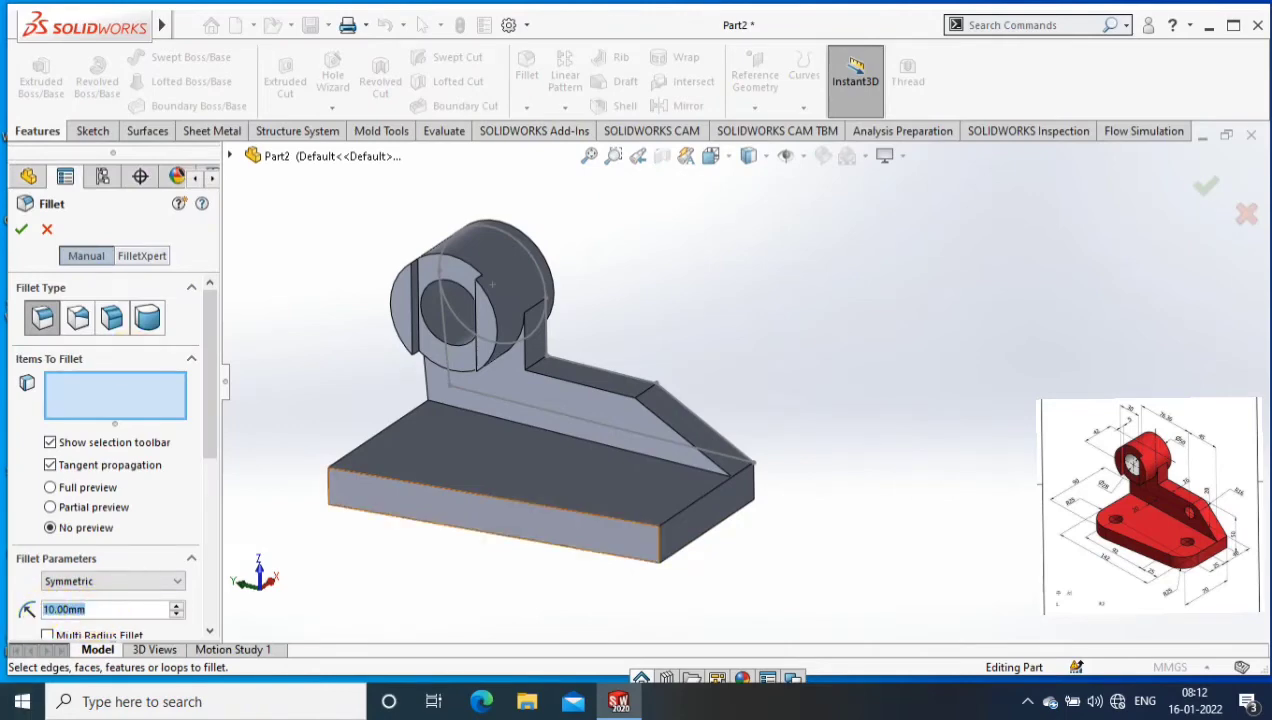
type("25")
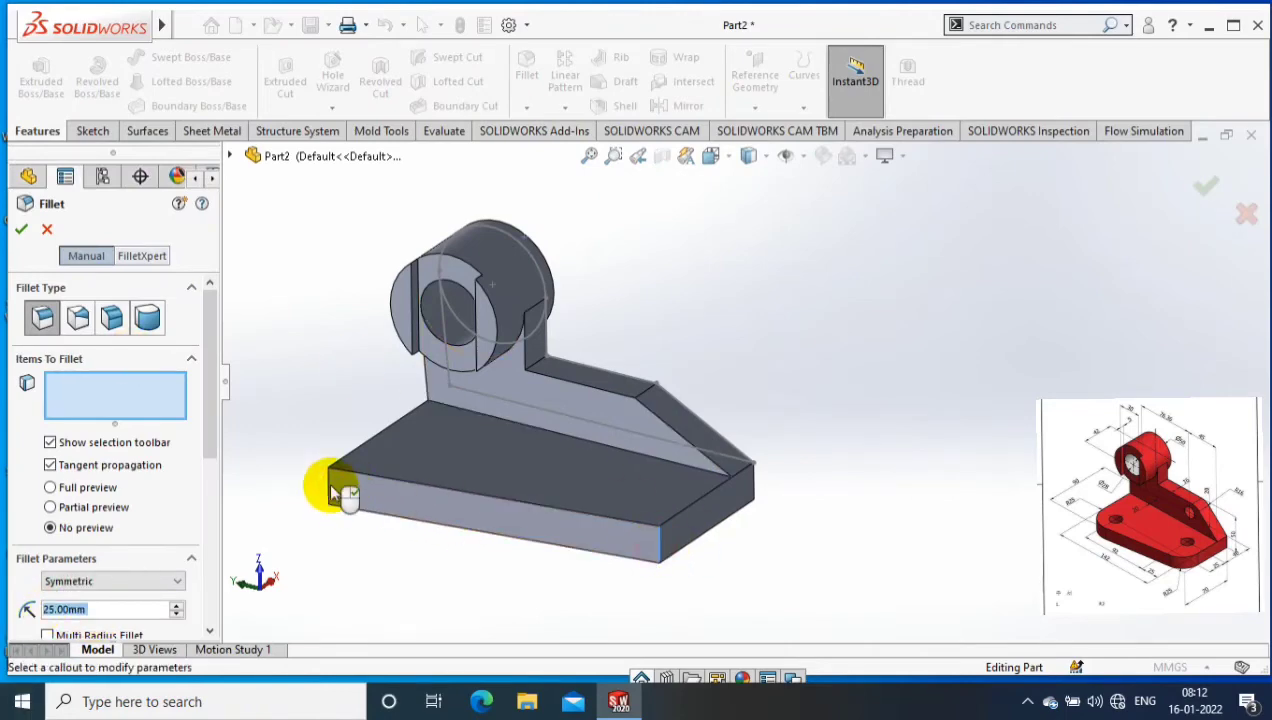
left_click(333, 492)
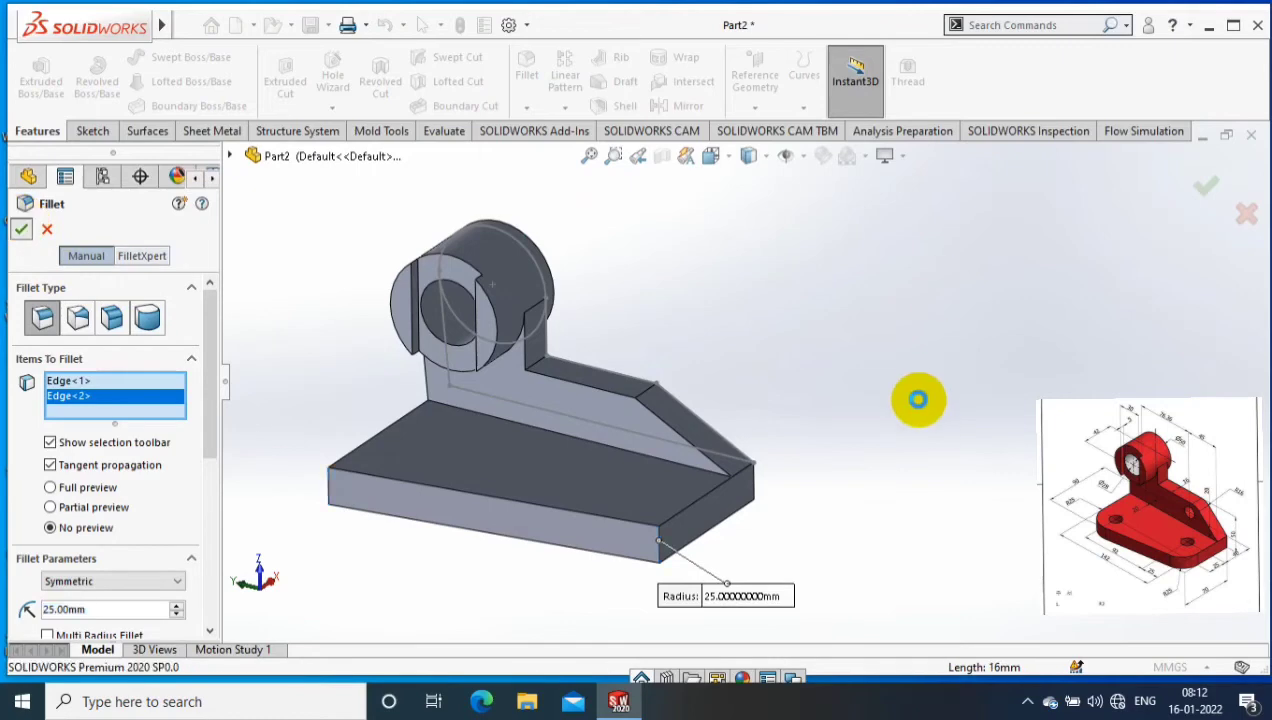
right_click(904, 383)
right_click(602, 470)
- Sketch two circles on the plate's top face near the top-left and bottom corners
left_click(727, 203)
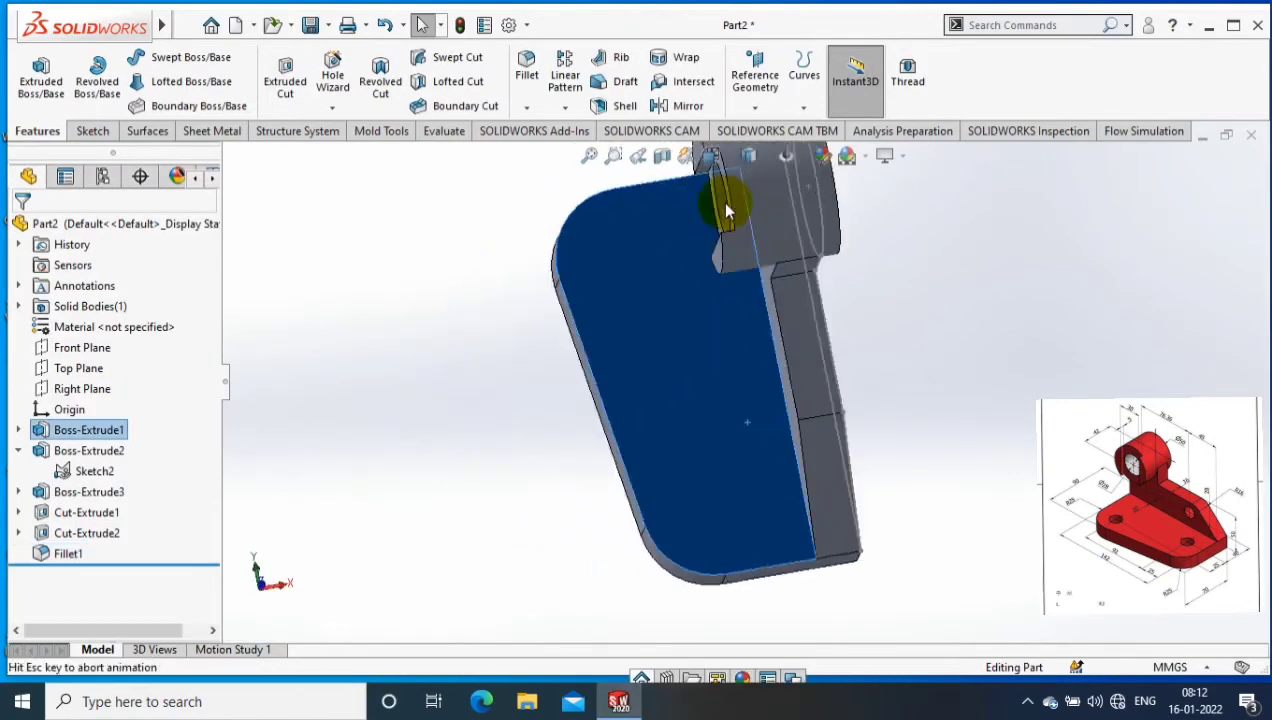
left_click(90, 131)
left_click(167, 57)
left_click(599, 275)
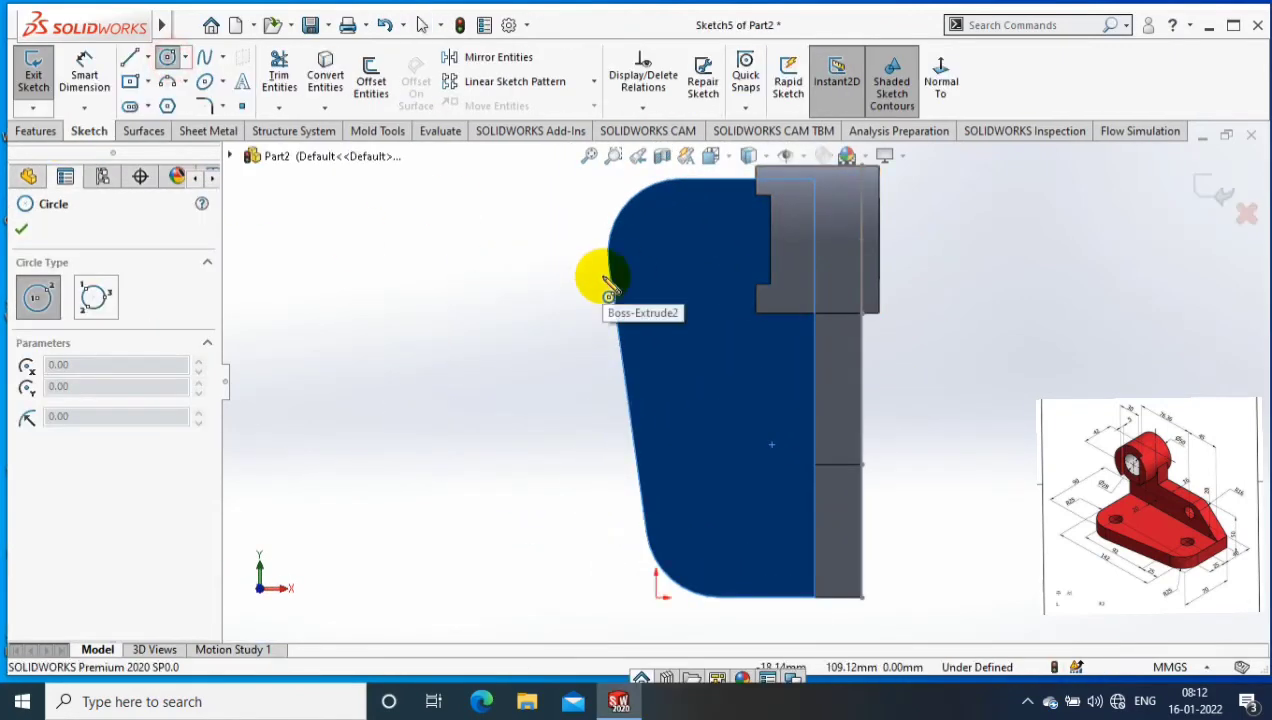
left_click(665, 237)
left_click(665, 267)
left_click(722, 556)
- Give the upper circle a 15 mm diameter and make it concentric with the corner arc
left_click(85, 82)
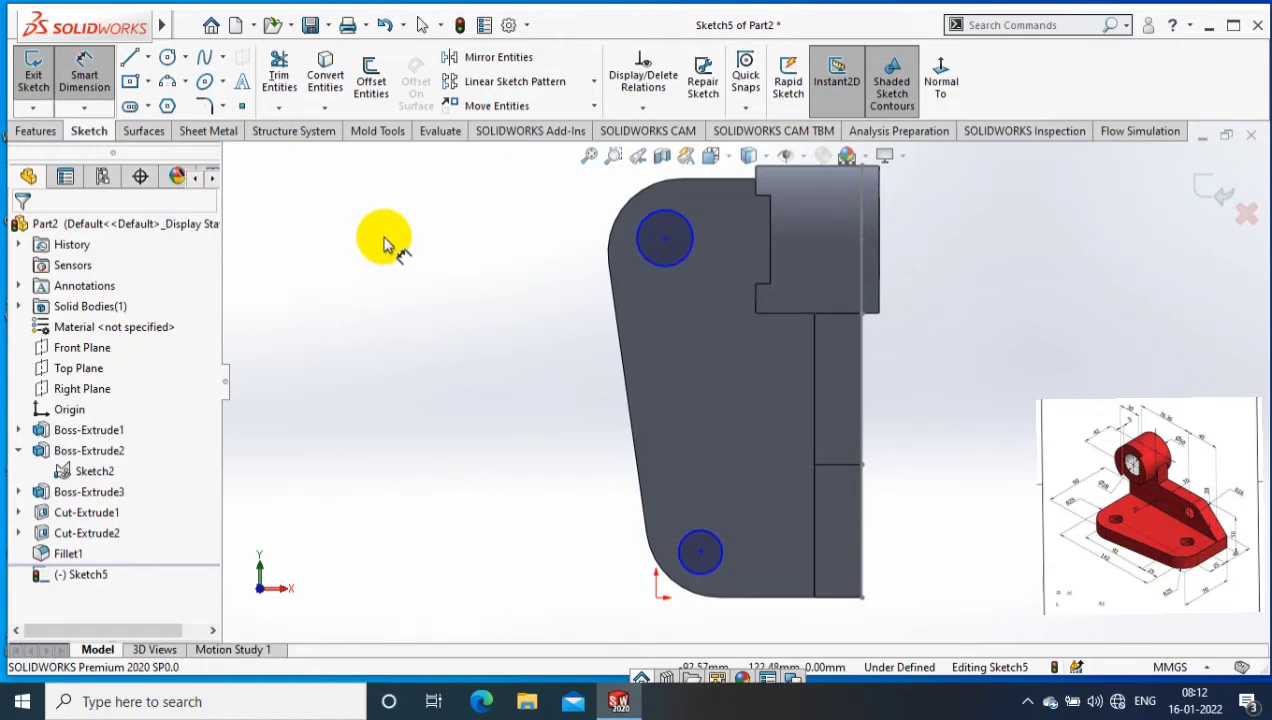
left_click(660, 245)
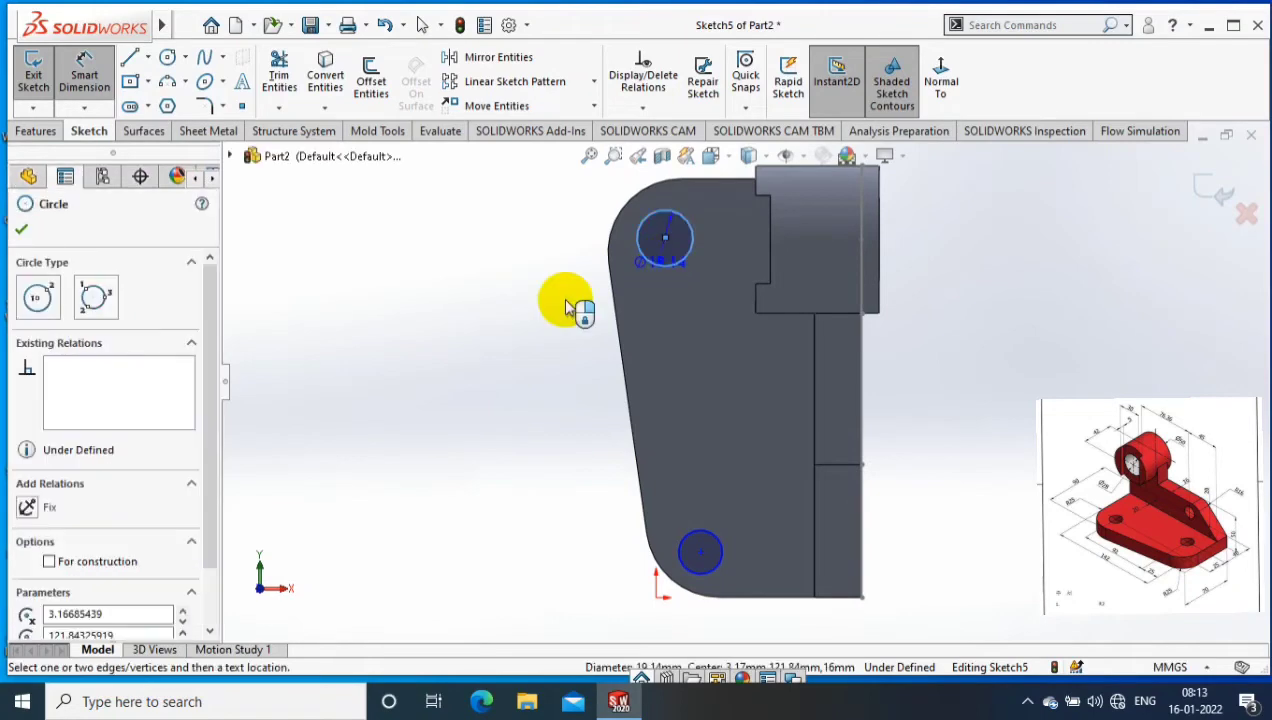
left_click(500, 316)
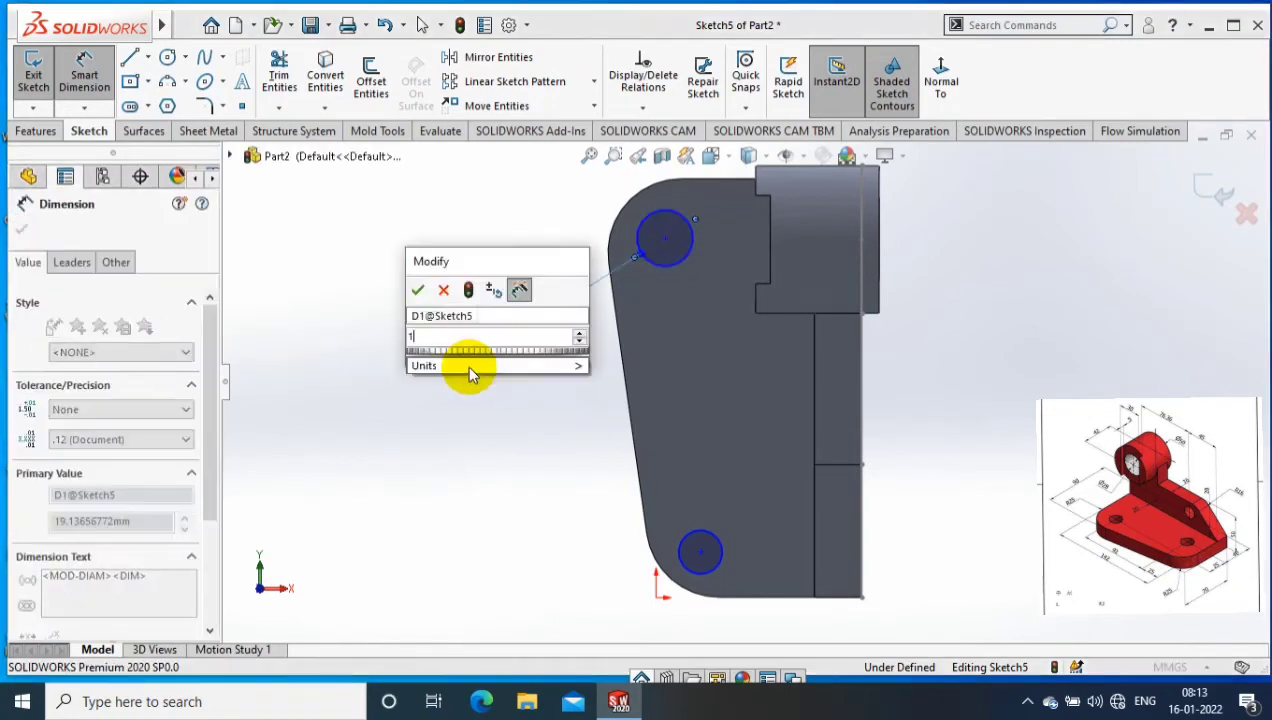
type("15")
key("Return")
key("Escape")
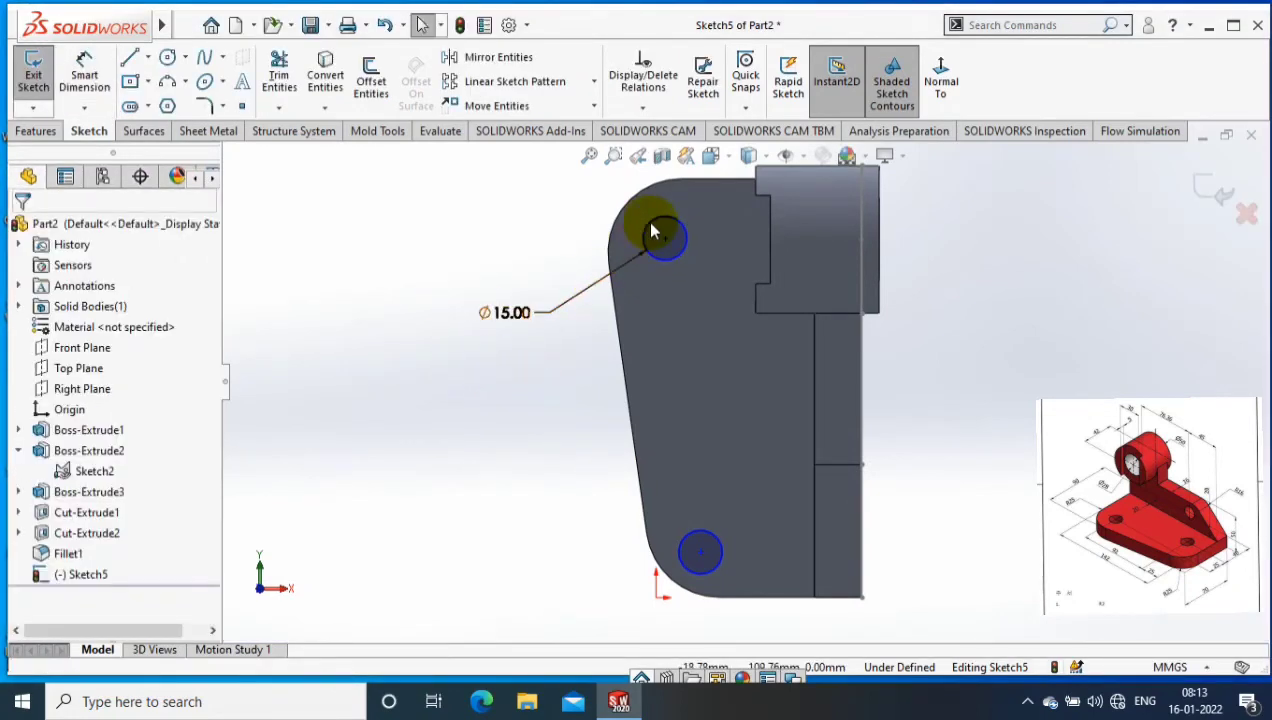
left_click(636, 195)
left_click(631, 201, "ctrl")
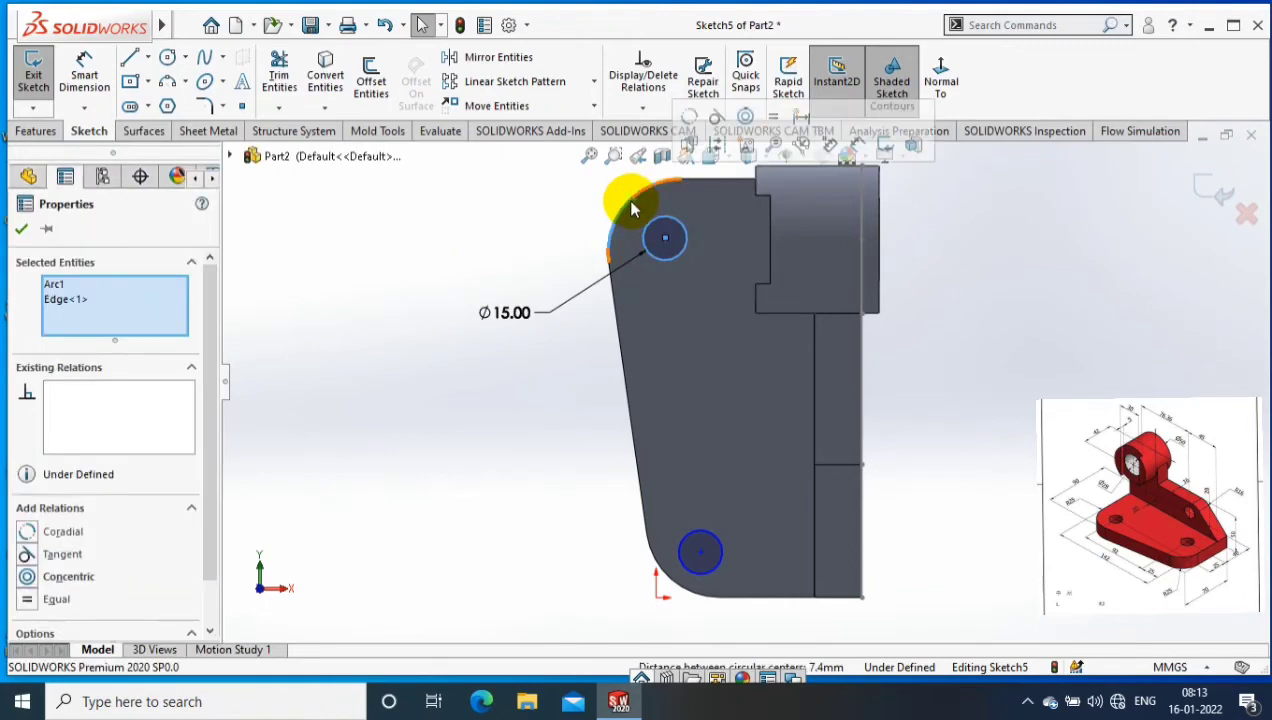
left_click(30, 575)
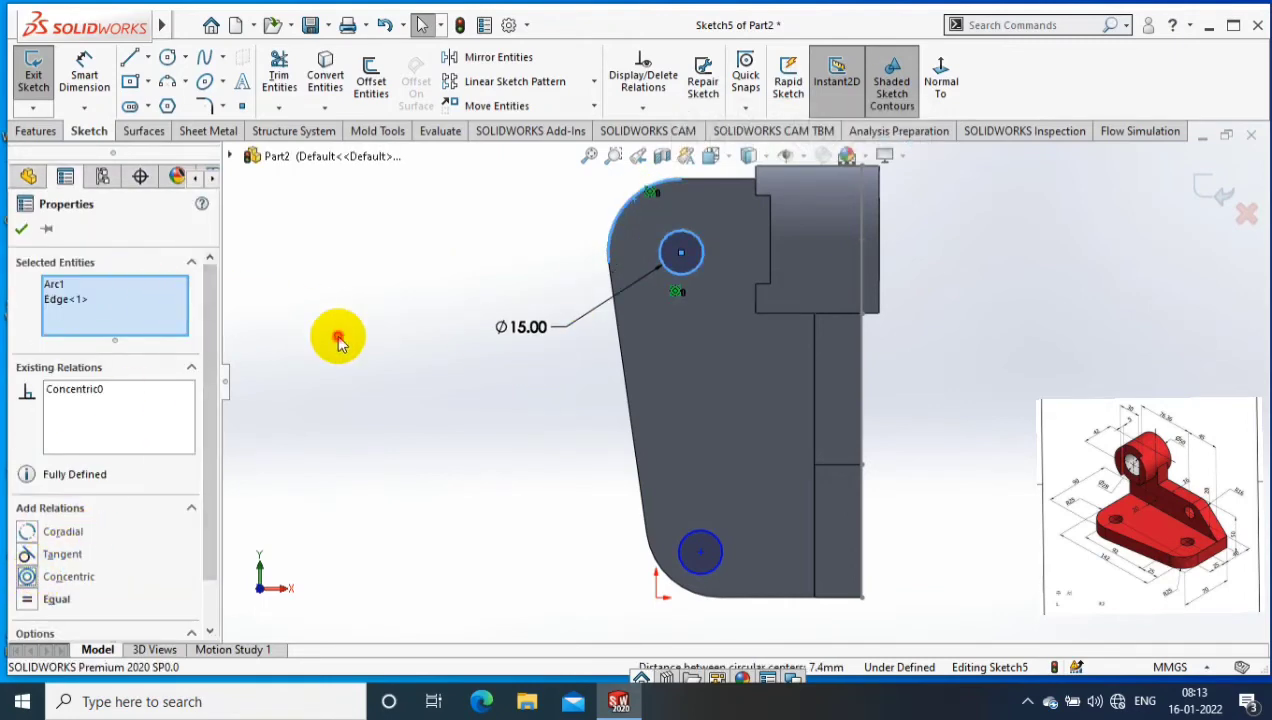
key("Escape")
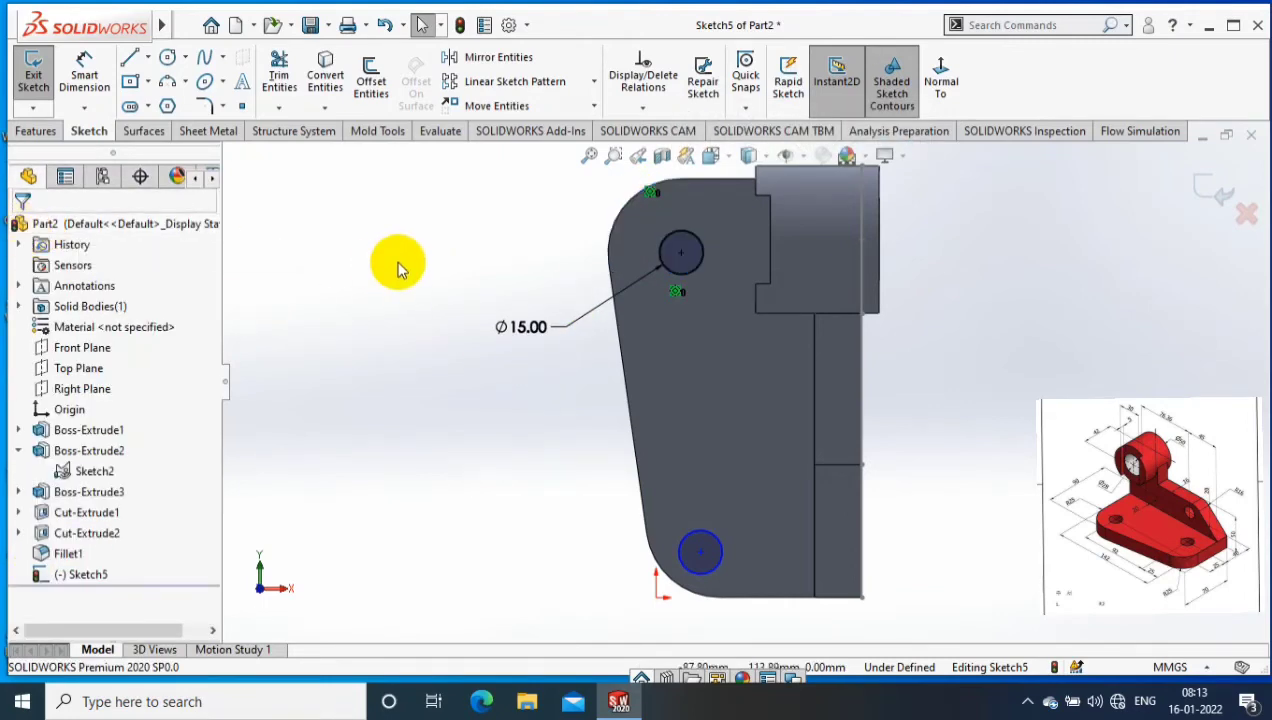
key("f")
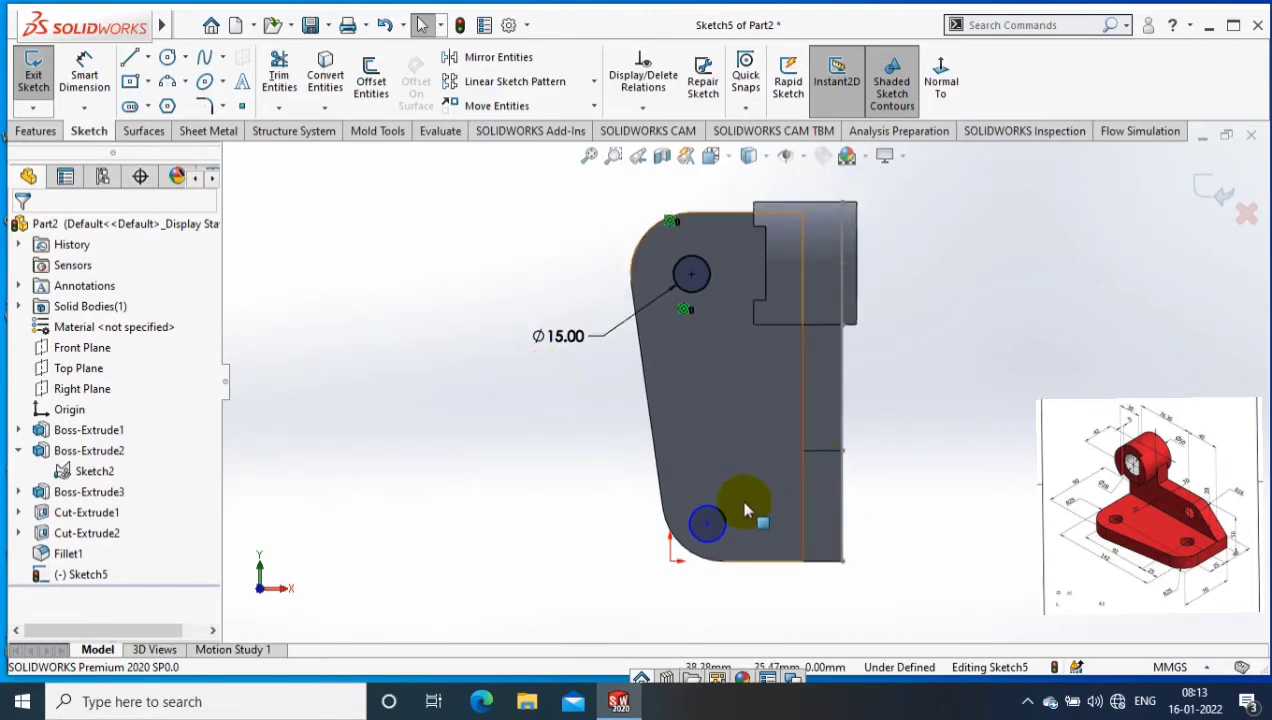
- Dimension the lower circle Ø15 and 25 mm from the adjacent plate edge
left_click(84, 75)
left_click(710, 527)
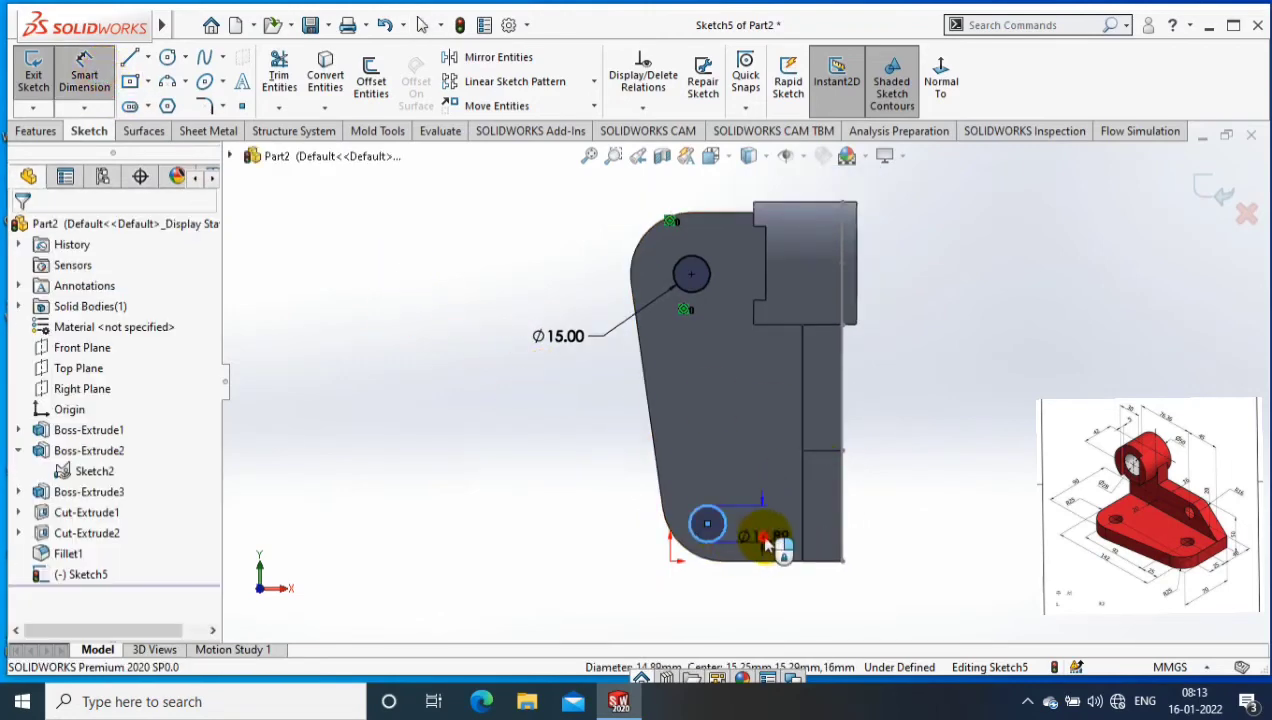
left_click(768, 519)
key("Return")
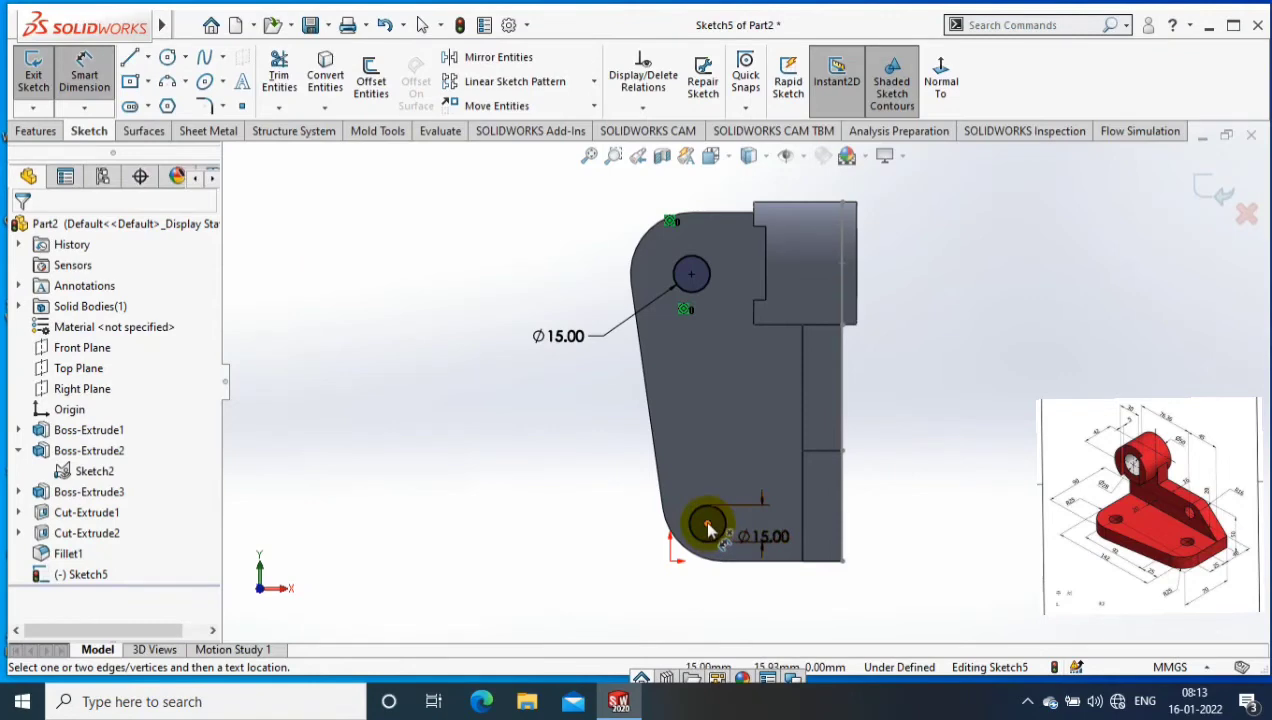
left_click(707, 528)
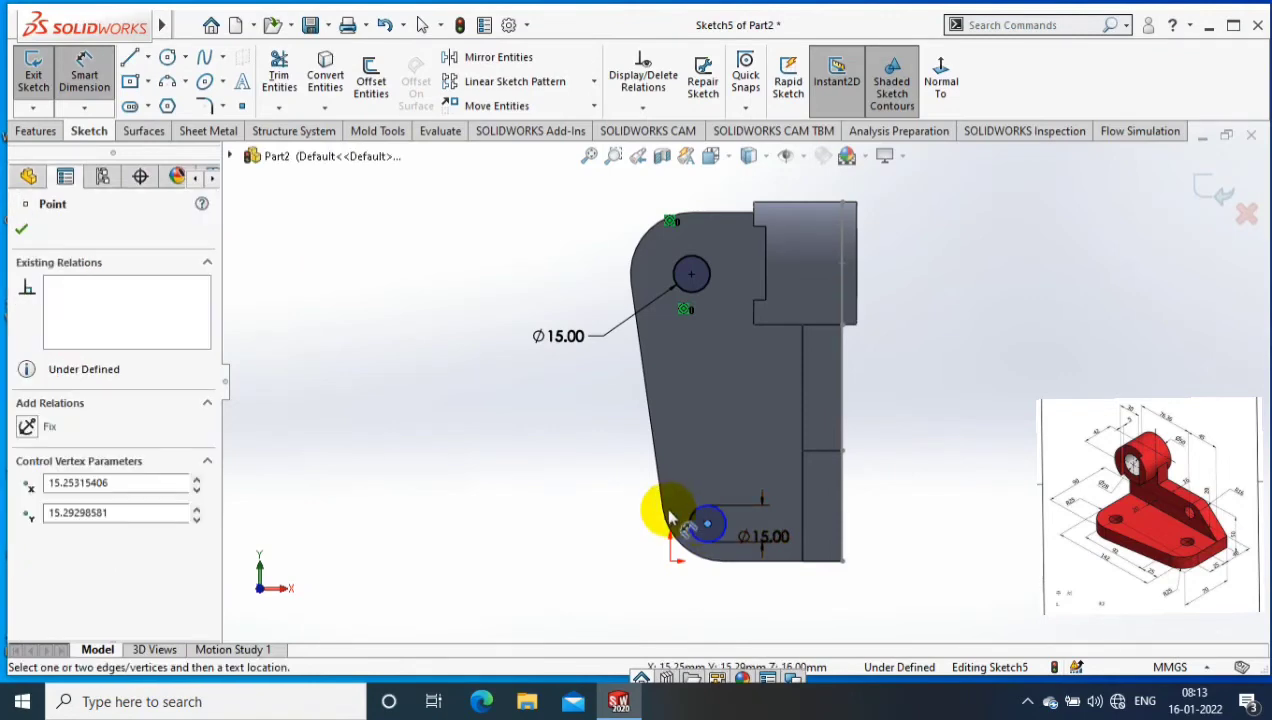
left_click(670, 518)
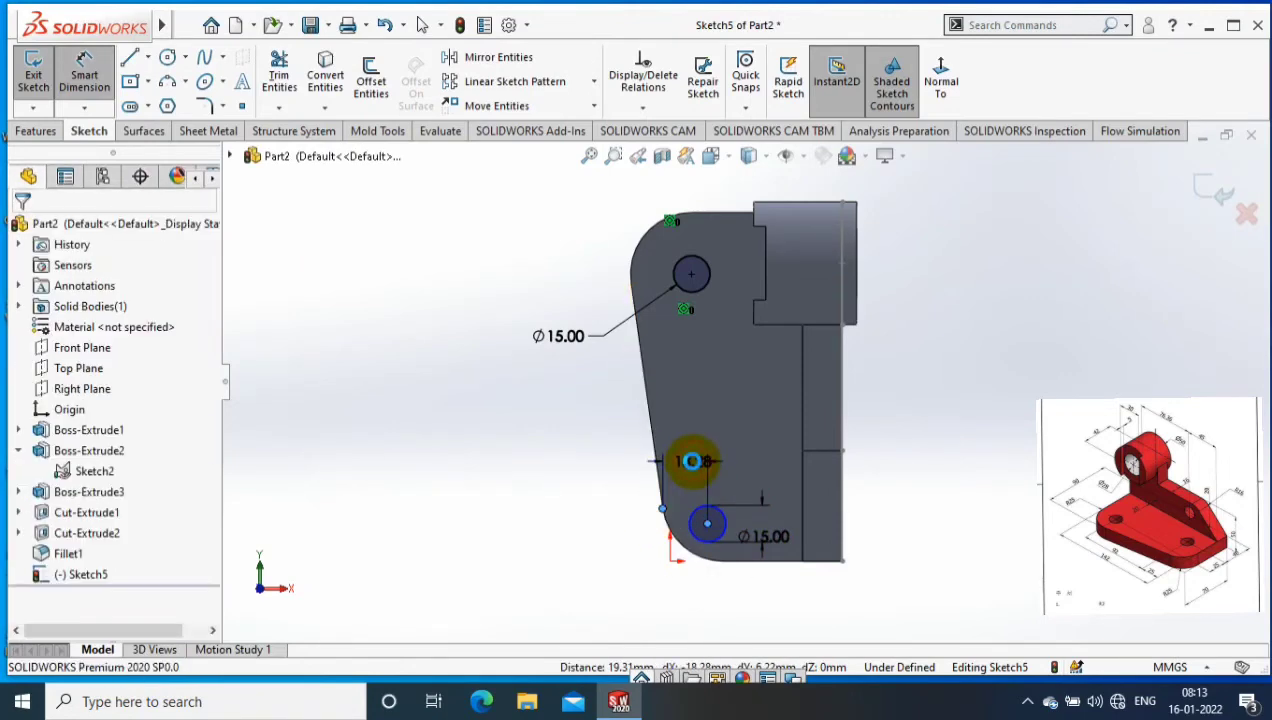
left_click(693, 462)
key("Return")
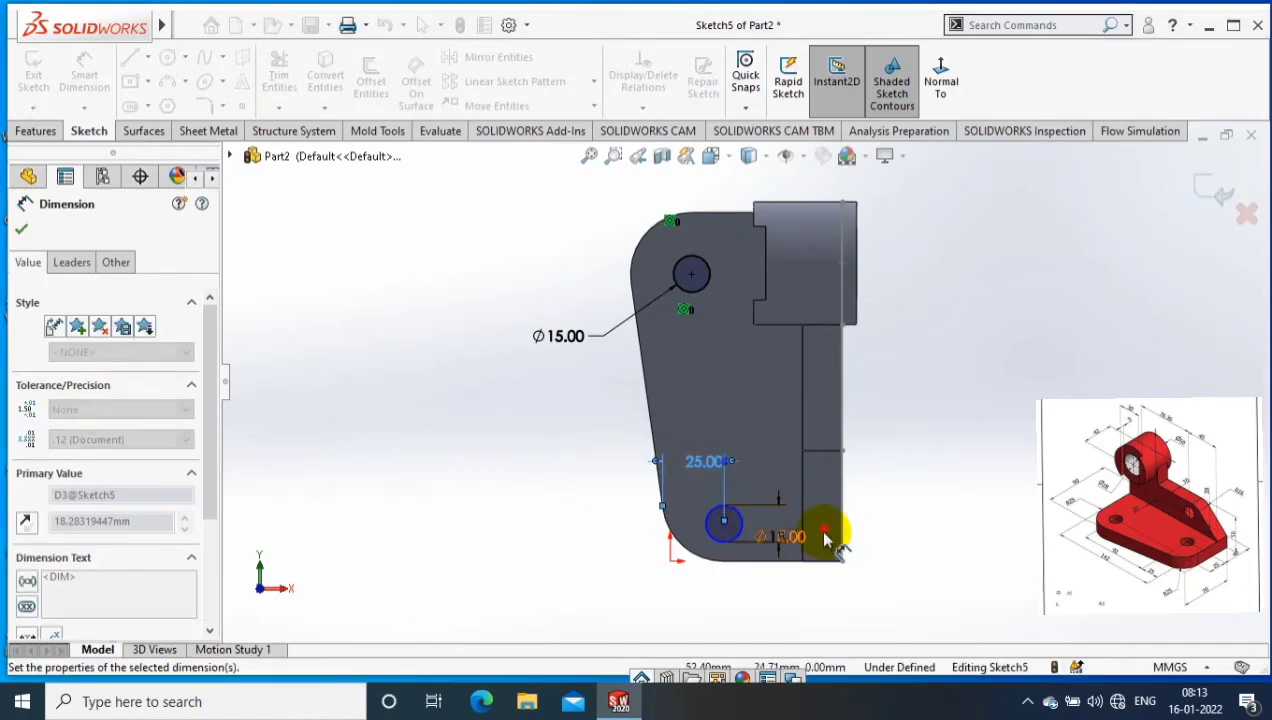
- Add a 25 mm distance from the lower hole centre to the plate's bottom edge
left_click(812, 553)
left_click(735, 560)
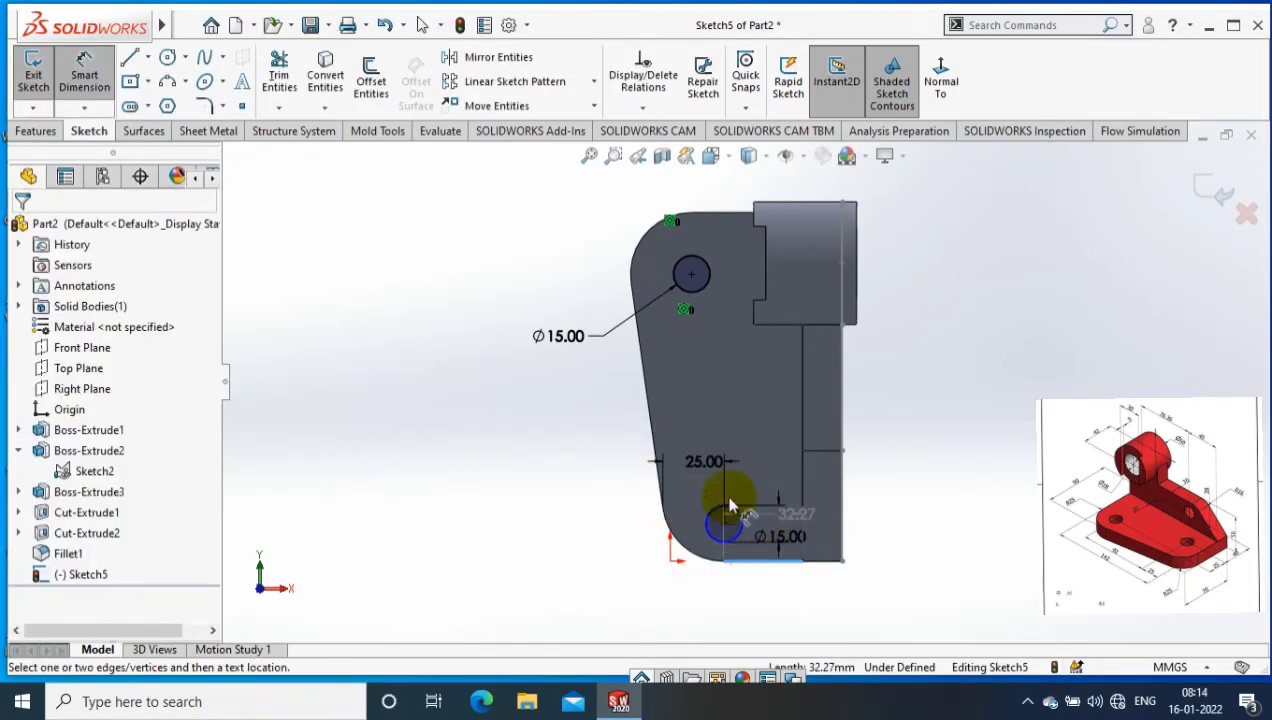
left_click(724, 524)
left_click(603, 563)
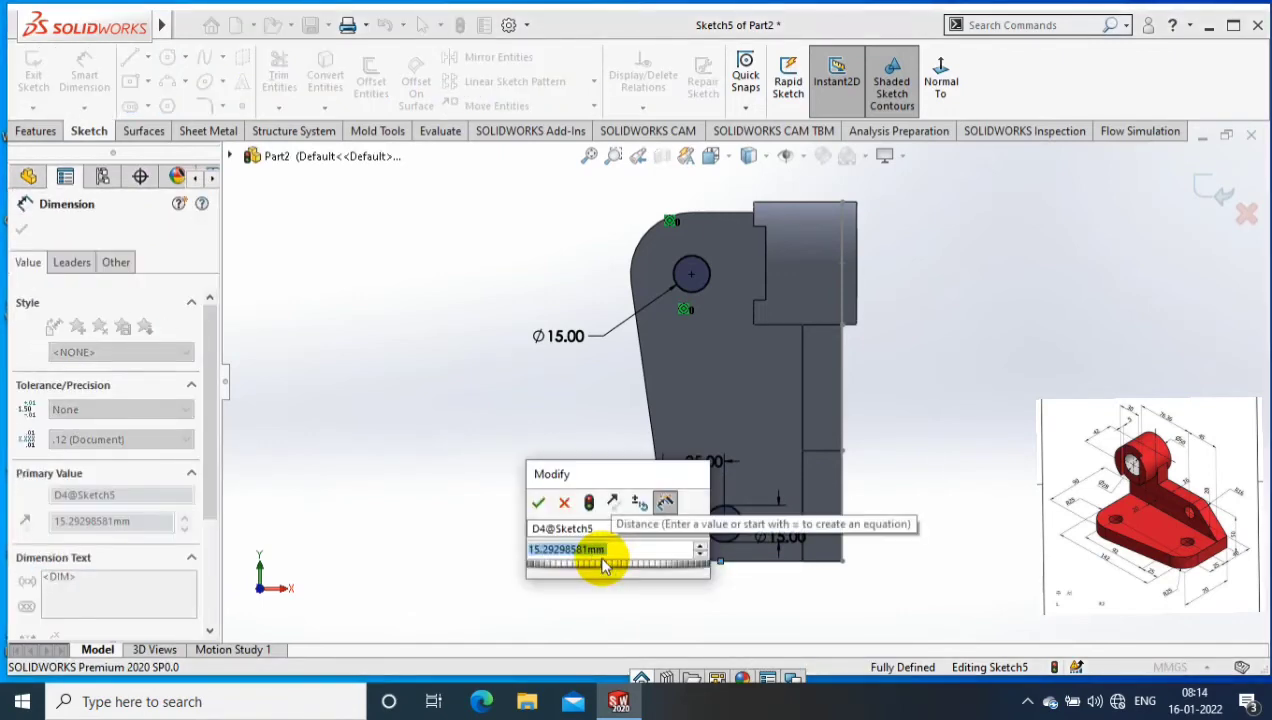
type("25")
key("Return")
- Extrude-cut both Ø15 holes Through All the base plate
middle_click_drag(603, 565, 994, 275)
left_click(37, 131)
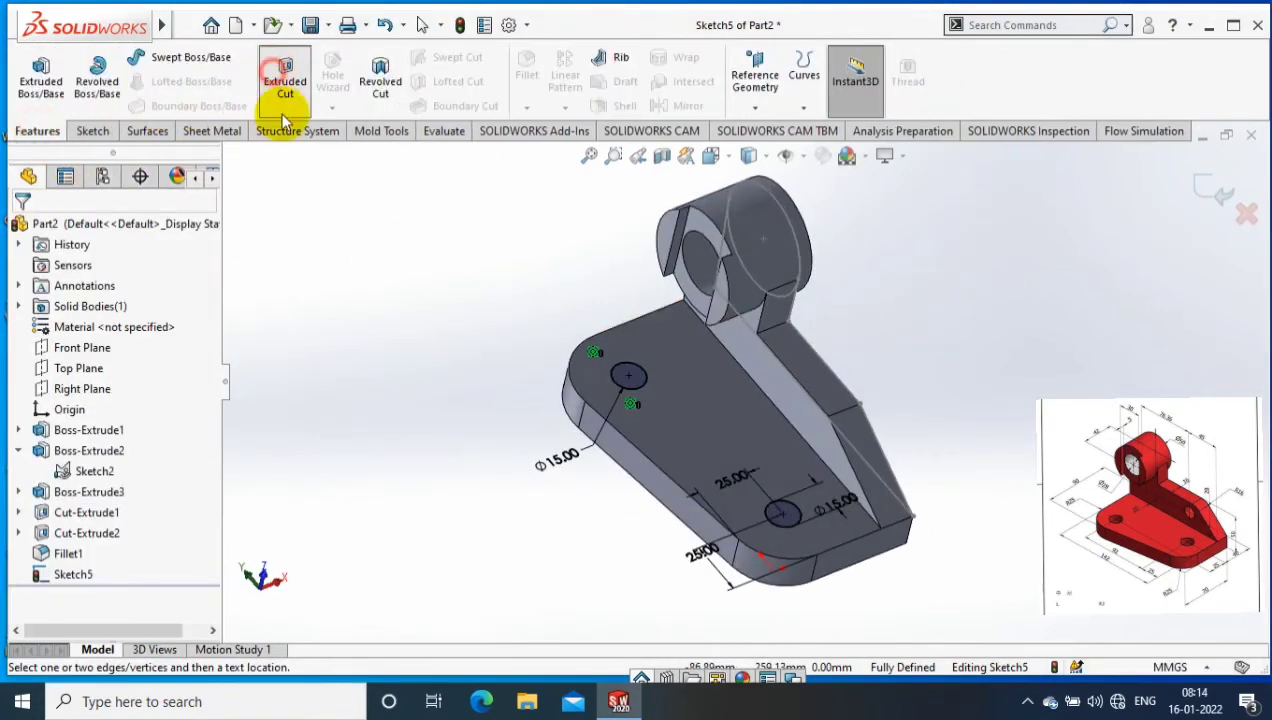
left_click(99, 342)
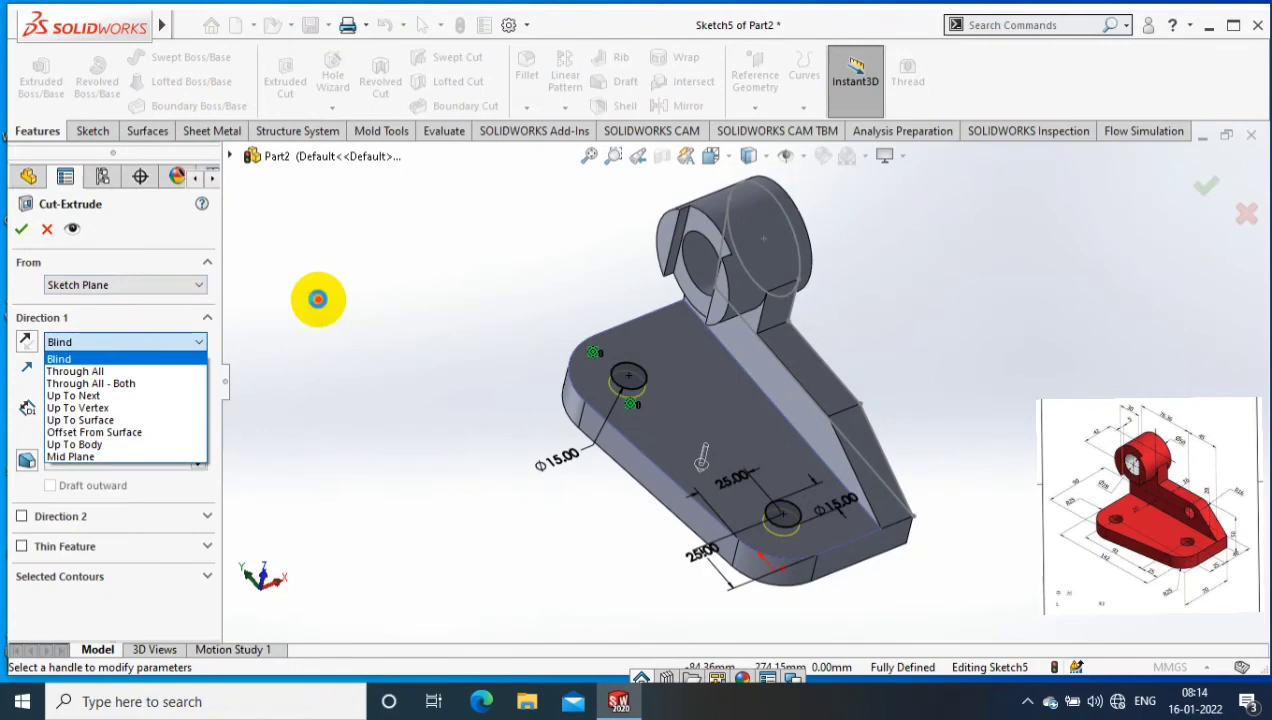
left_click(895, 211)
key("ctrl+8")
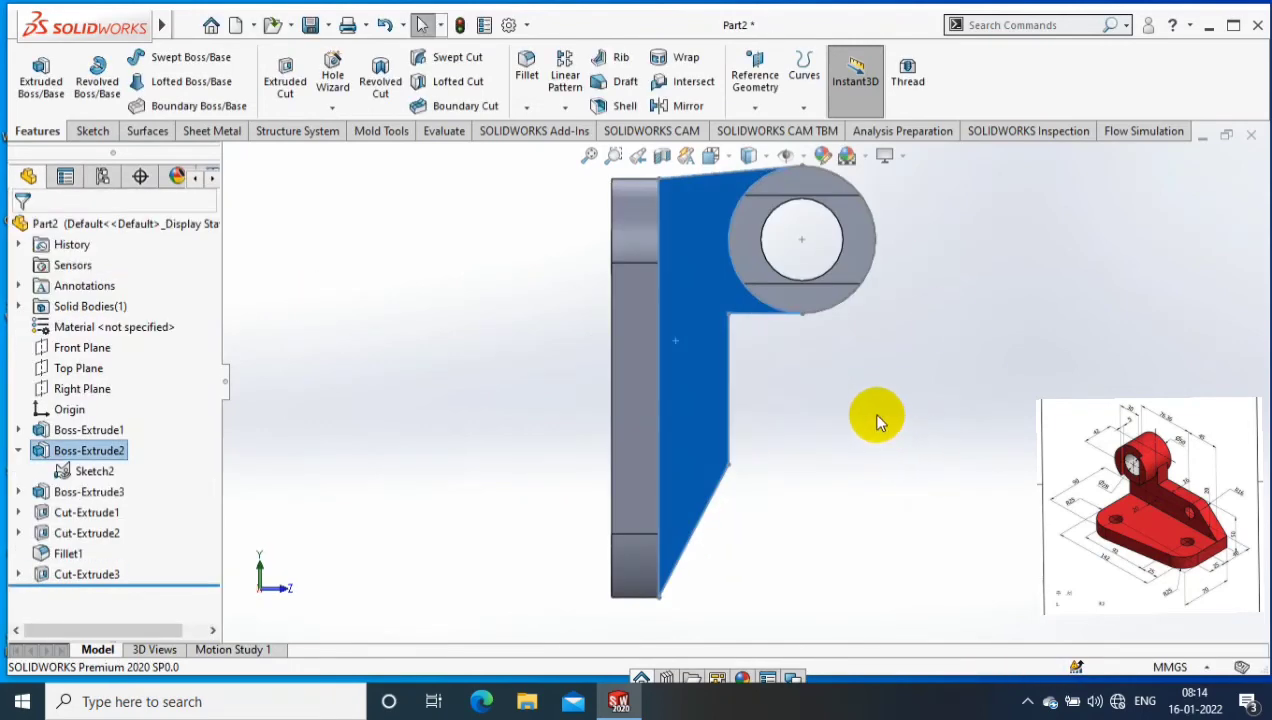
scroll(875, 418, "down", 2)
- Change the 39.74 dimension to 50 and rebuild the part
left_click(92, 131)
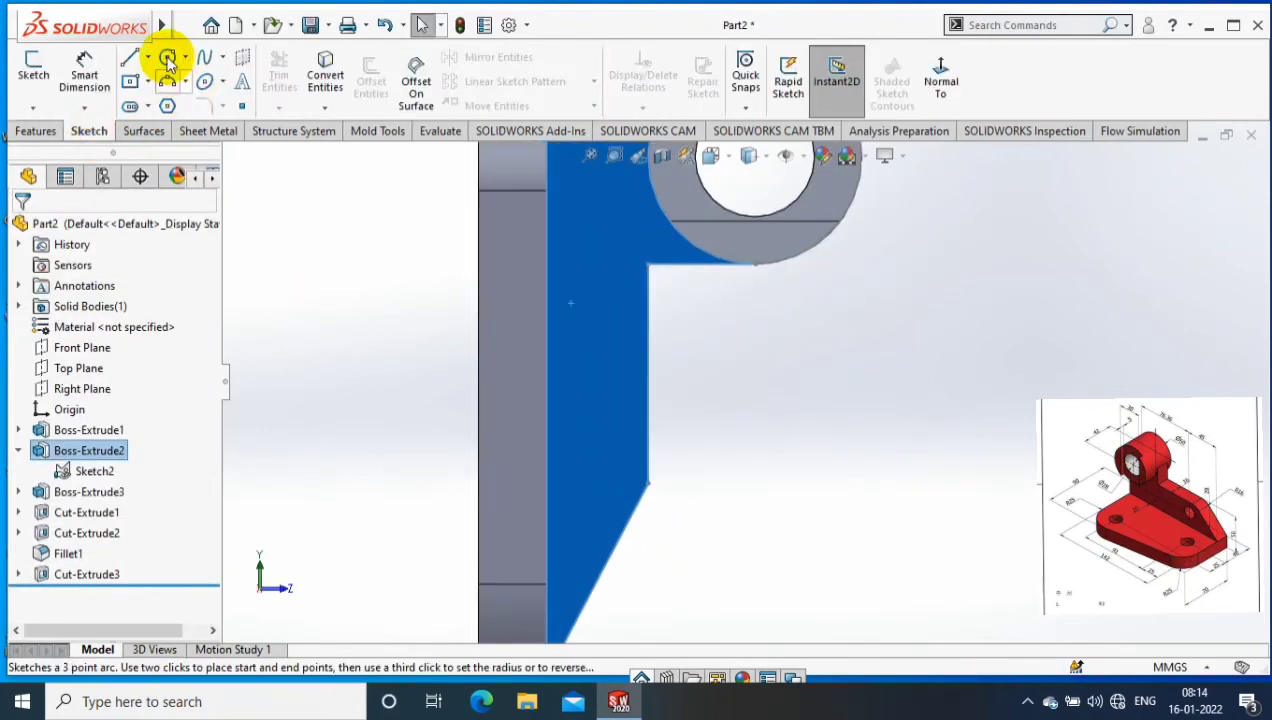
left_click(167, 62)
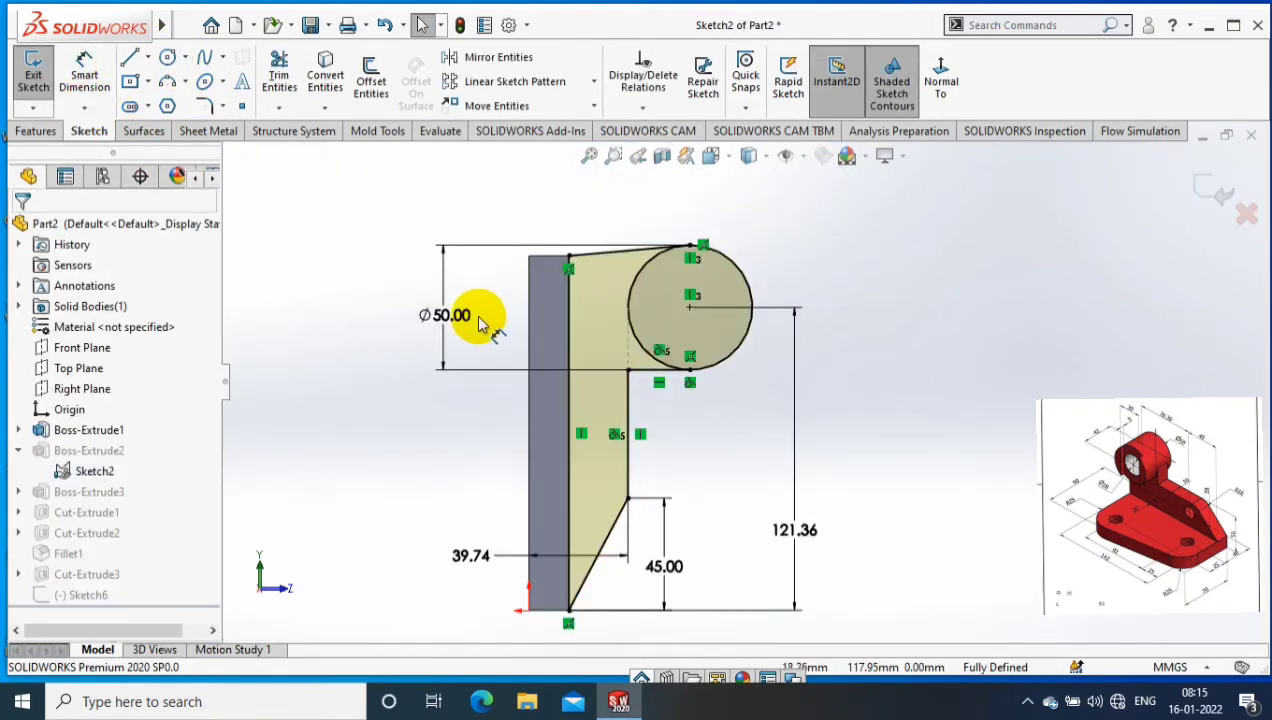
double_click(473, 564)
type("50")
key("Return")
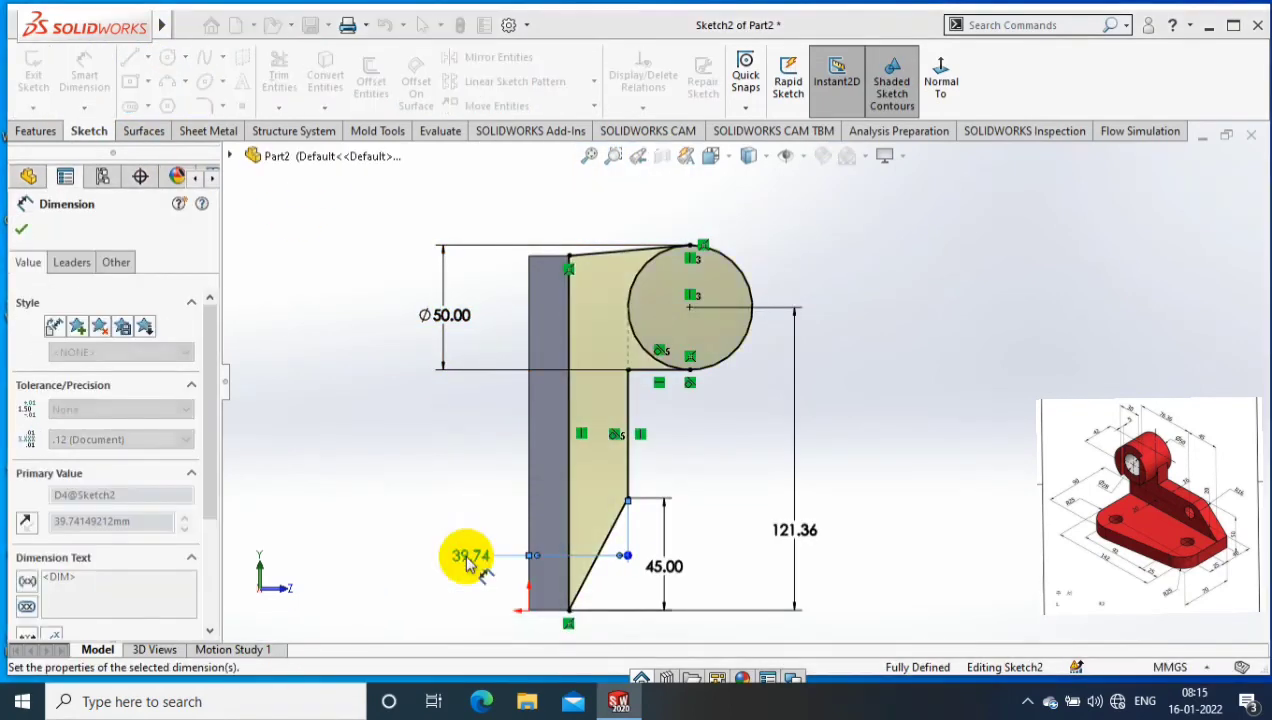
left_click(1207, 201)
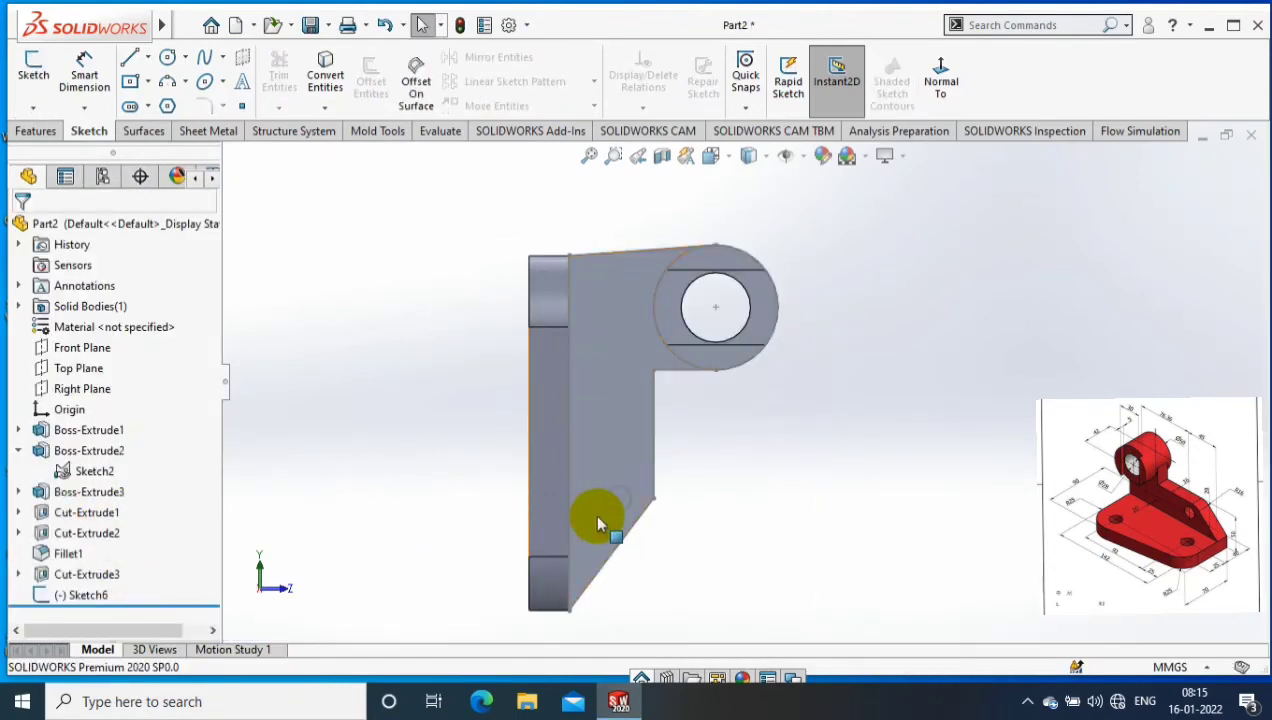
- Sketch the Ø15 rib hole circle, 45 mm above the rib's bottom corner
right_click(625, 520)
left_click(640, 335)
double_click(611, 467)
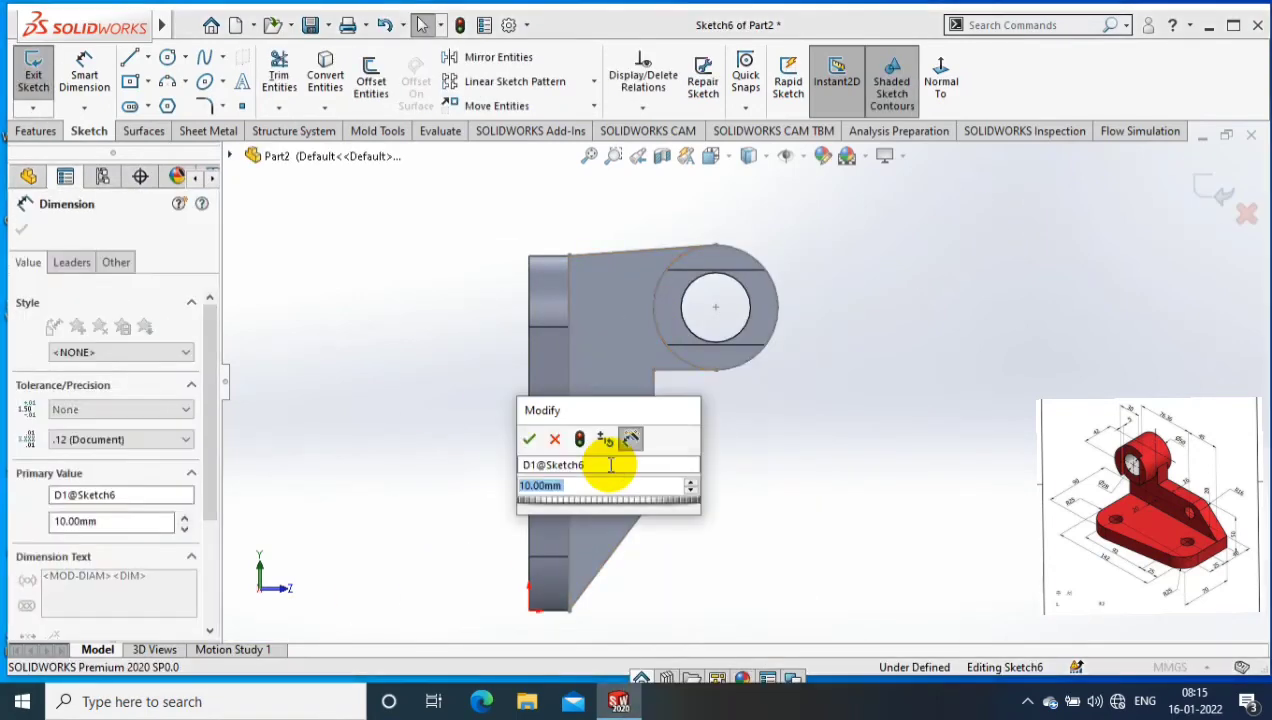
type("15")
key("Return")
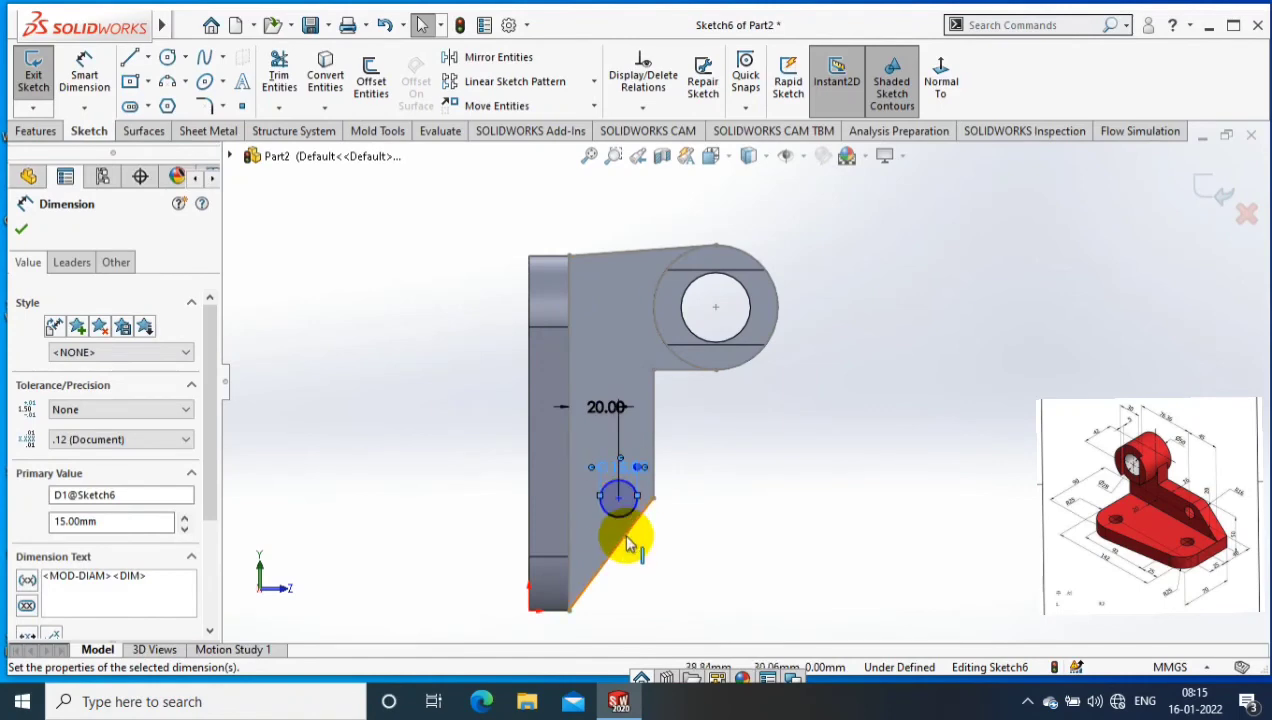
left_click(84, 75)
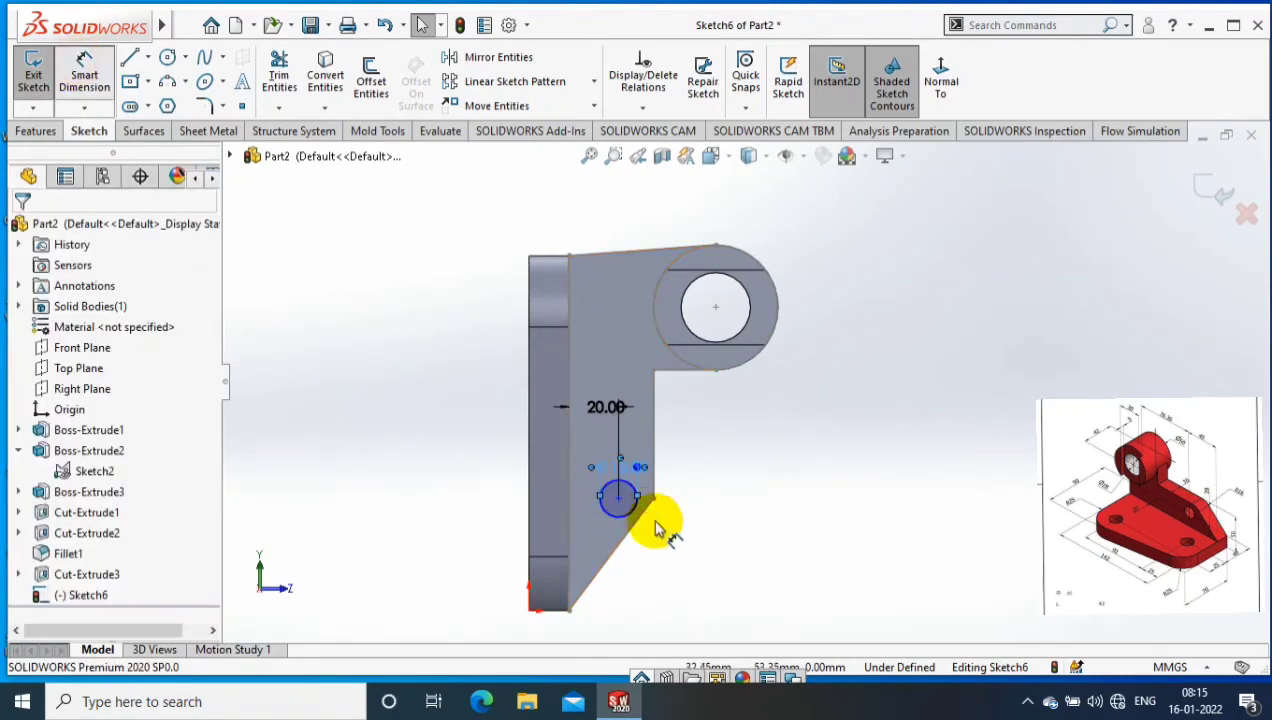
left_click(618, 497)
left_click(569, 610)
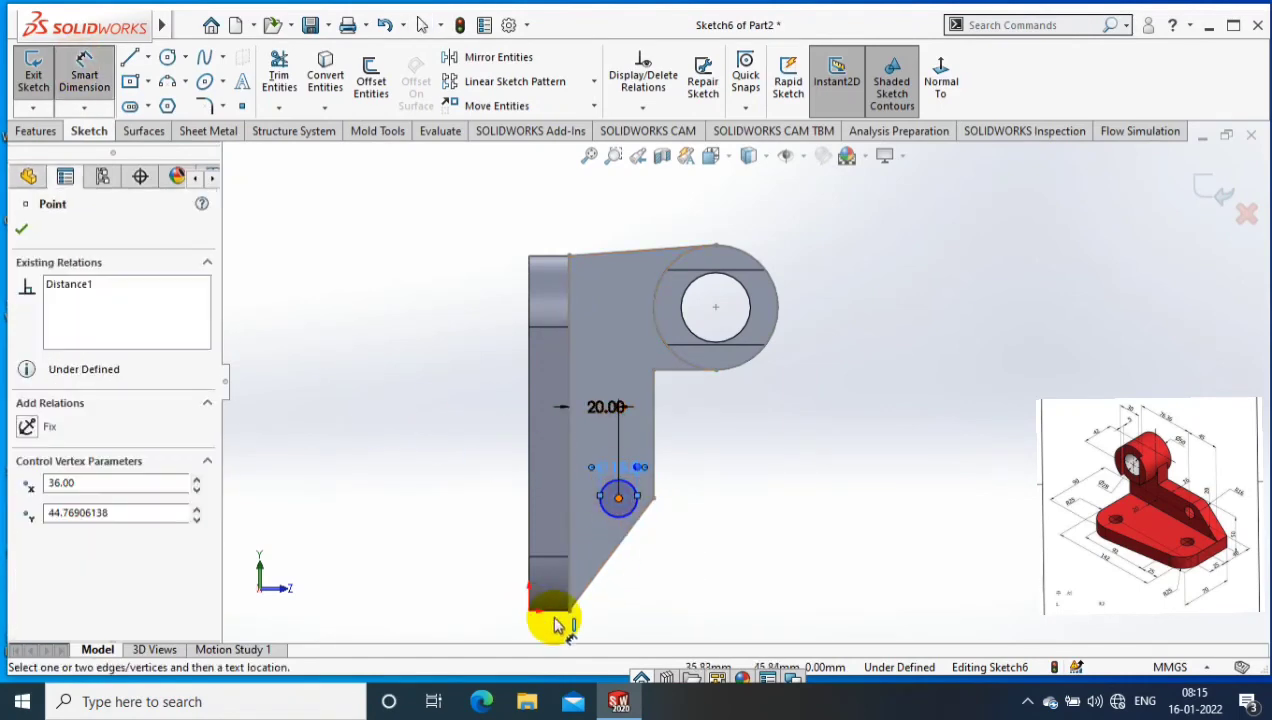
left_click(713, 540)
type("45")
key("Return")
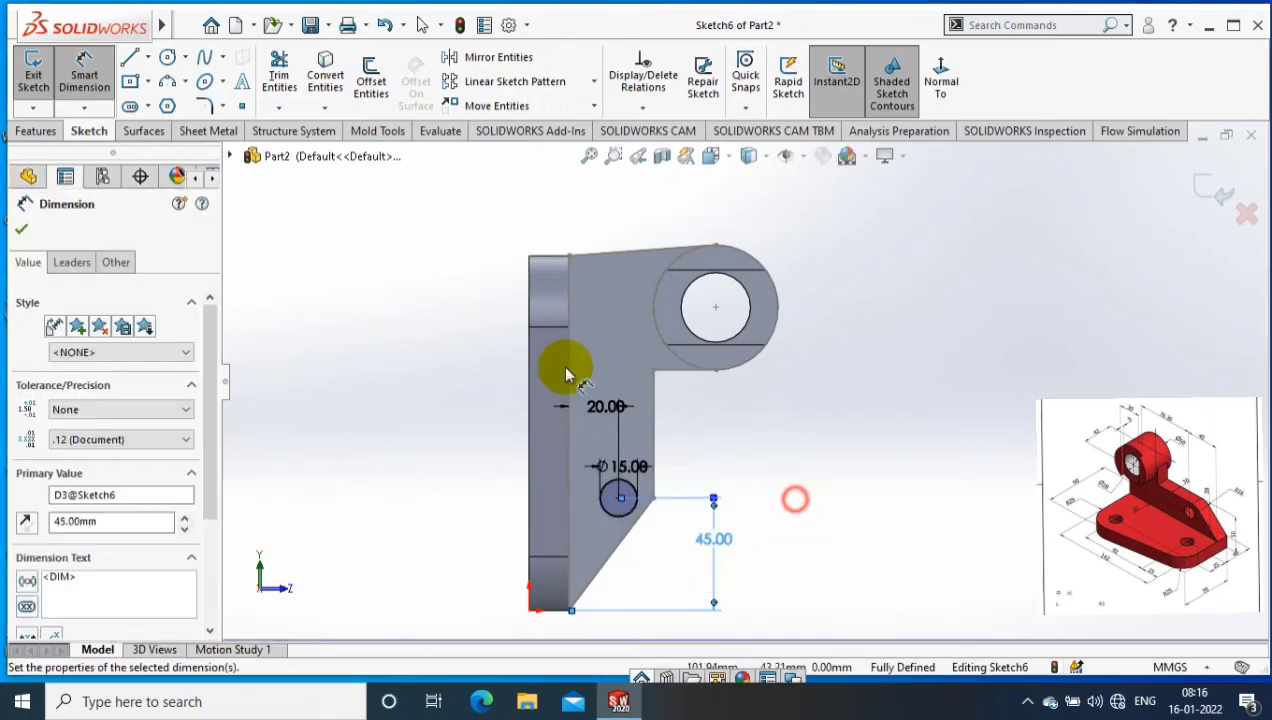
- Extrude-cut the Ø15 hole through the rib and inspect it
left_click(341, 233)
key("Escape")
left_click(99, 343)
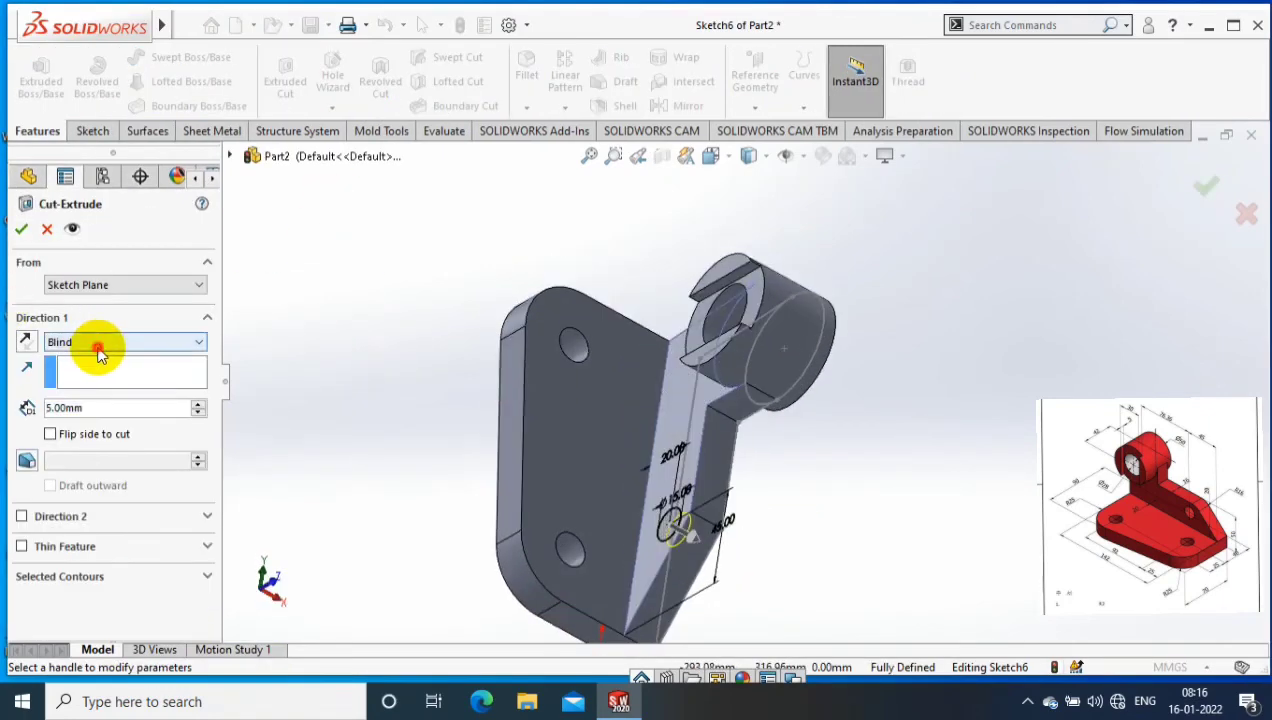
left_click(25, 231)
left_click(332, 285)
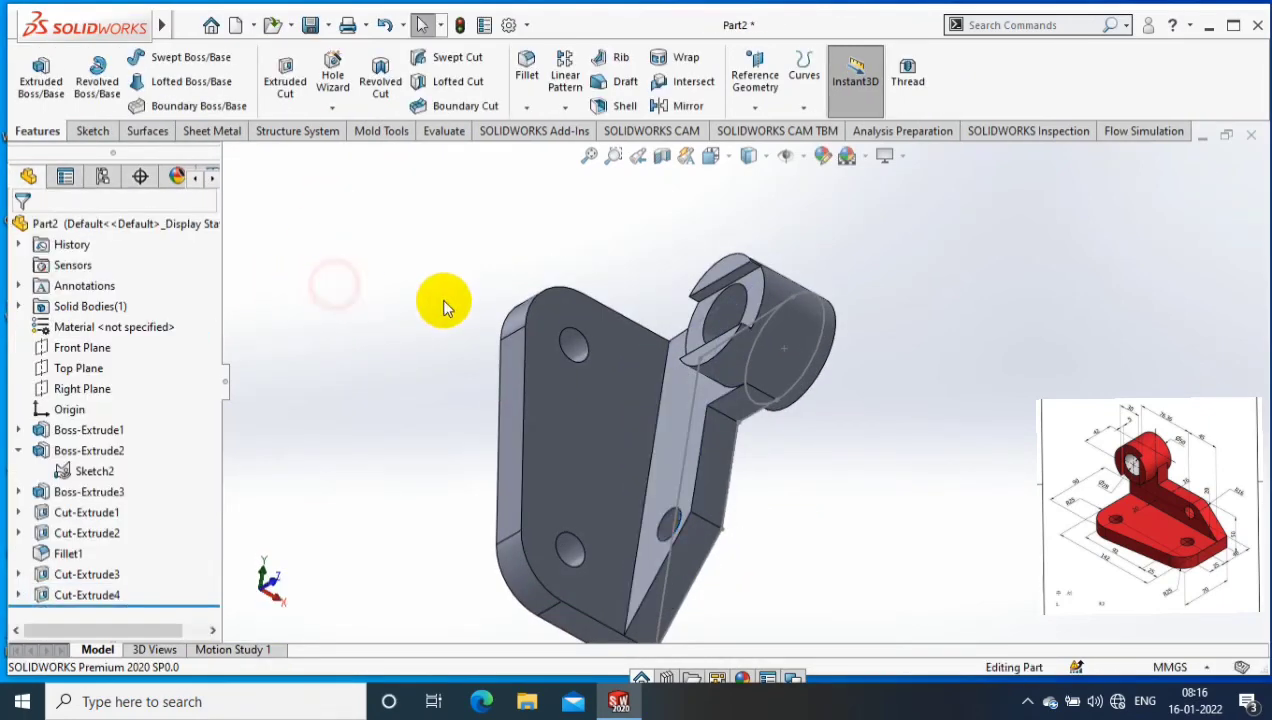
mouse_move(446, 304)
middle_mouse_down()
mouse_move(568, 488)
mouse_move(783, 505)
middle_mouse_up()
right_click(783, 505)
left_click(838, 392)
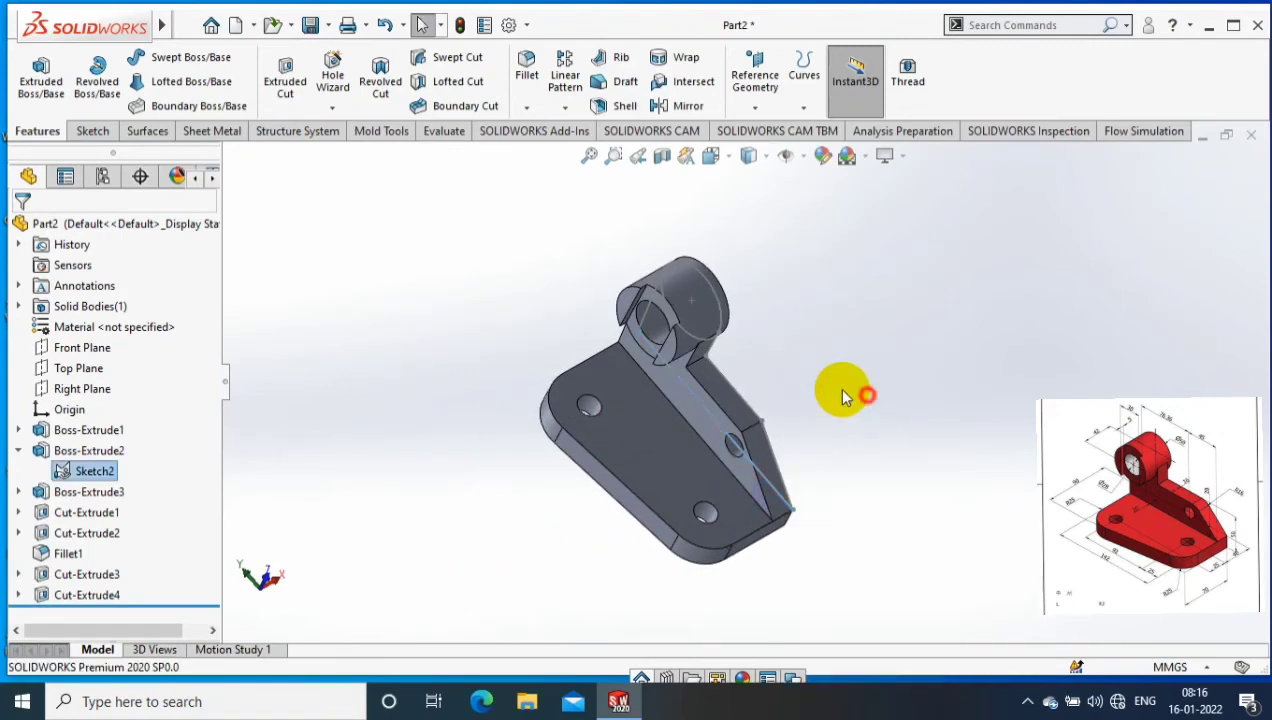
left_click_drag(838, 392, 772, 335)
left_click(527, 107)
left_click(545, 123)
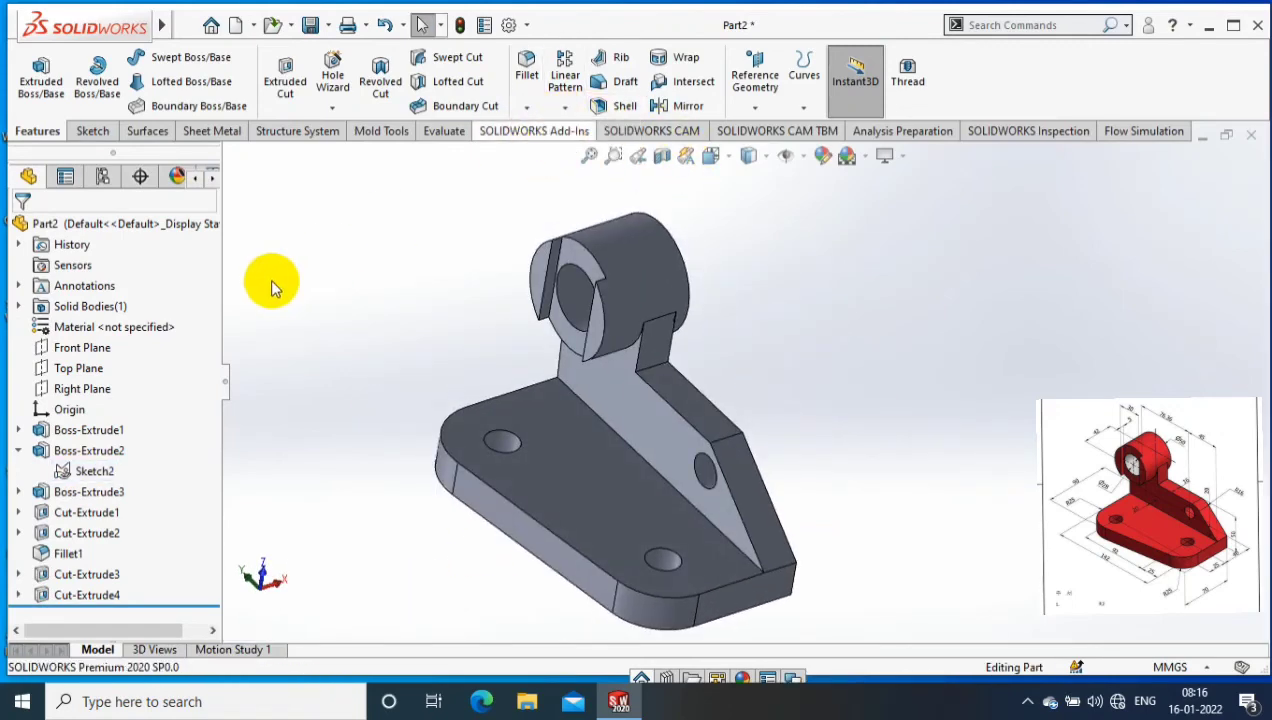
- Fillet the base plate's remaining square corner edge with a 16 mm radius
double_click(87, 607)
type("16")
key("Return")
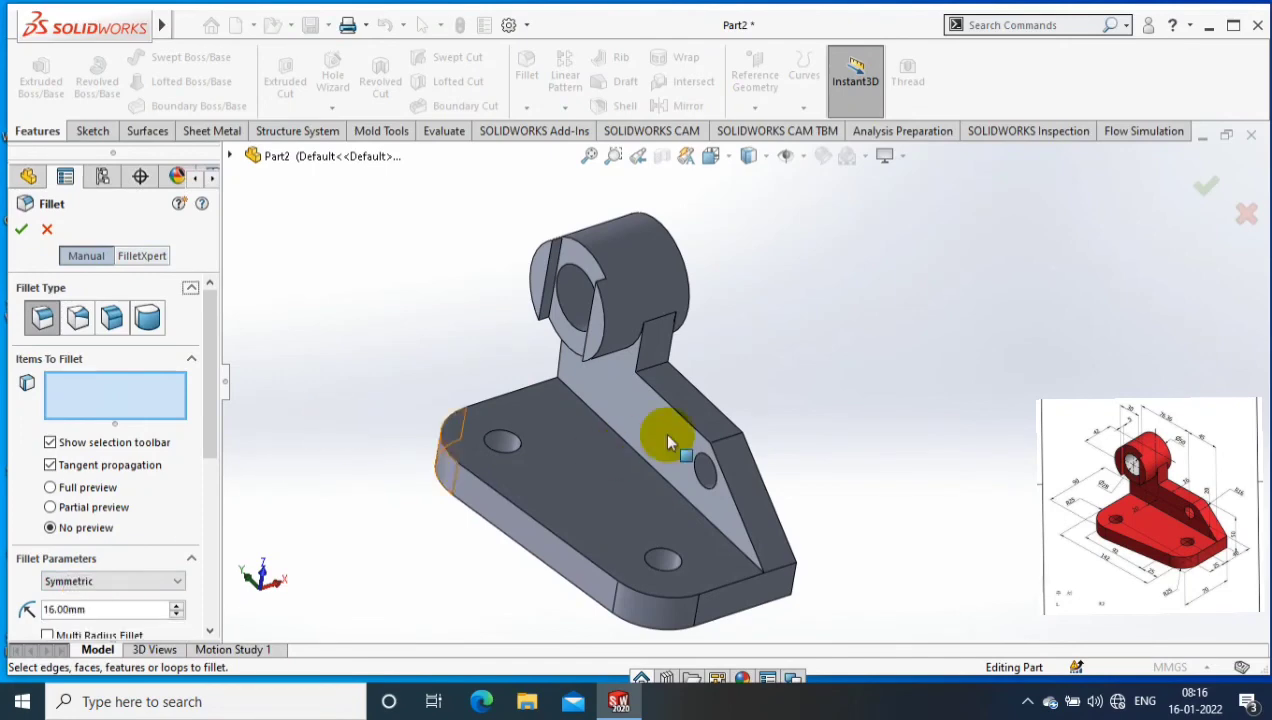
left_click(732, 434)
key("Return")
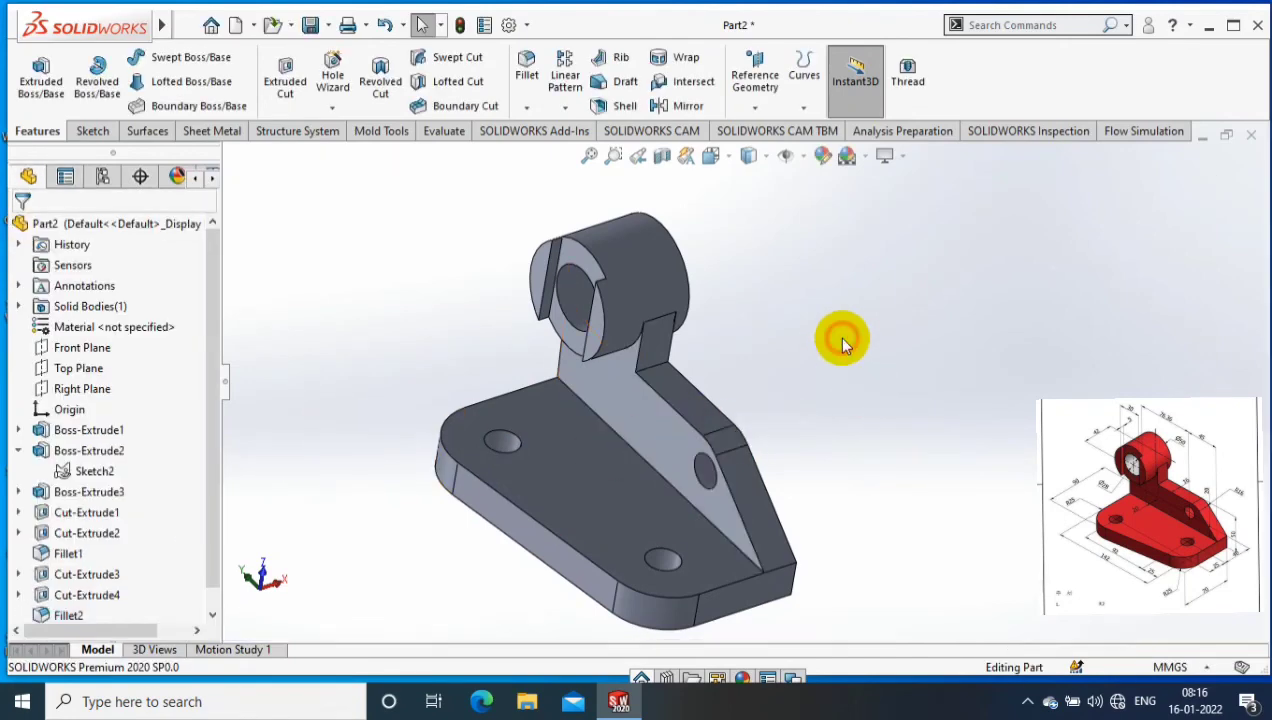
mouse_move(901, 419)
middle_mouse_down()
mouse_move(924, 422)
mouse_move(897, 400)
mouse_move(829, 431)
mouse_move(869, 369)
mouse_move(870, 390)
middle_mouse_up()
- Apply a red appearance colour to the whole part
right_click(634, 432)
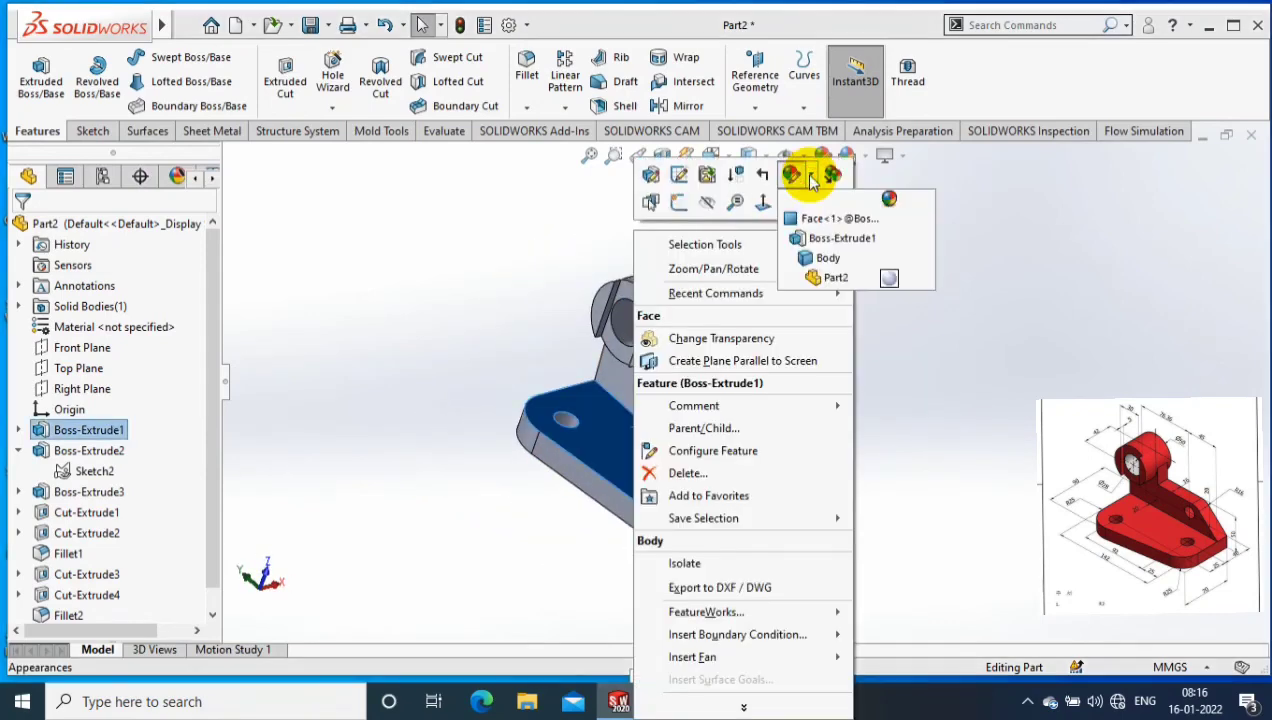
left_click(820, 259)
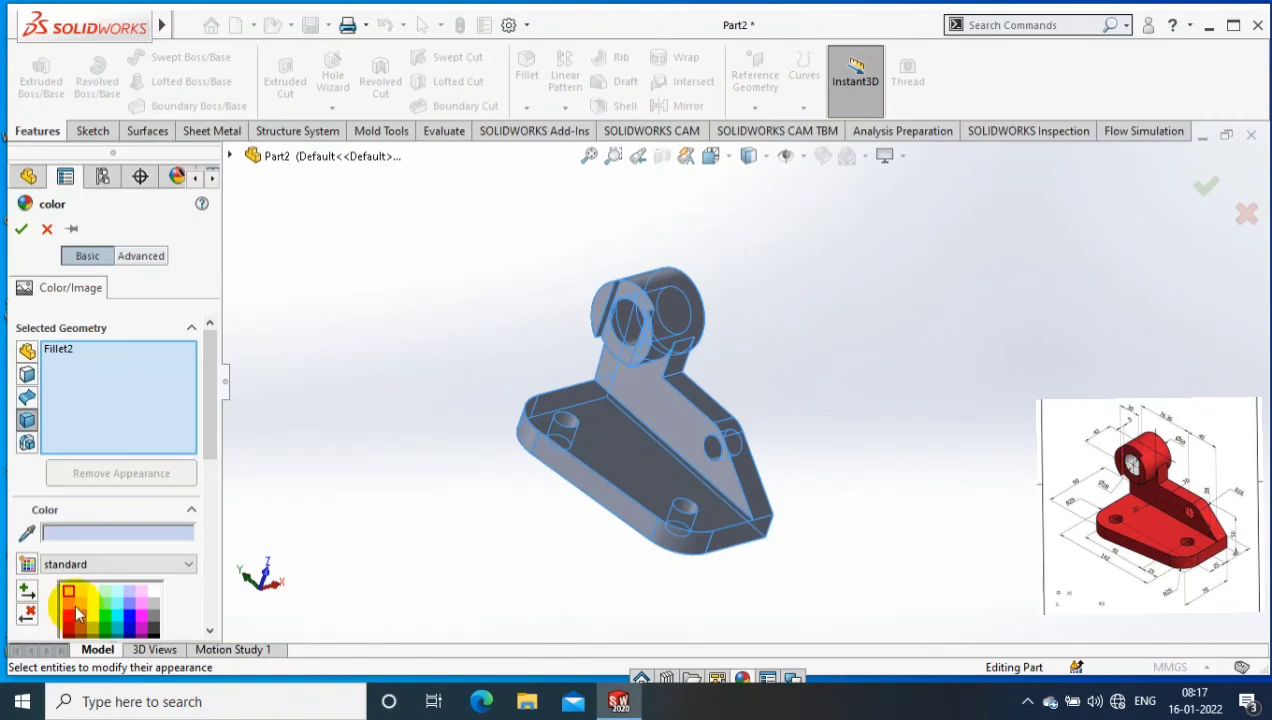
left_click(55, 595)
left_click(20, 226)
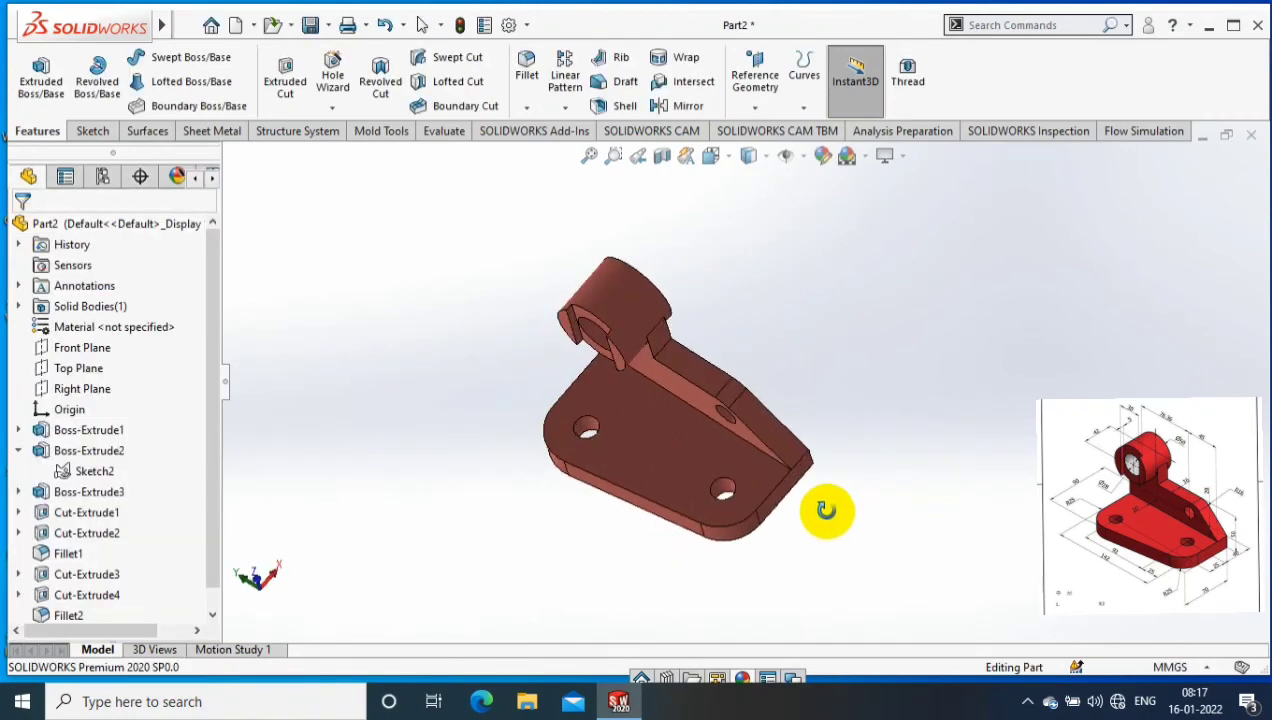
scroll(826, 440, "down", 3)
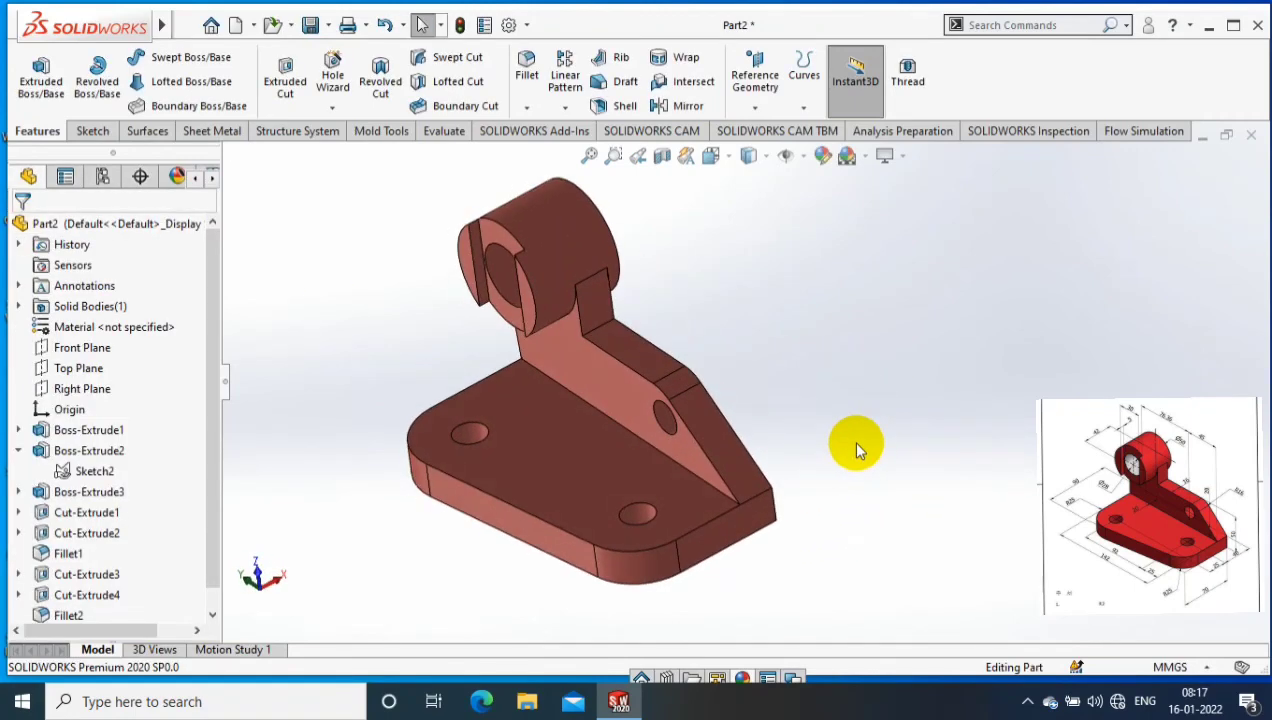